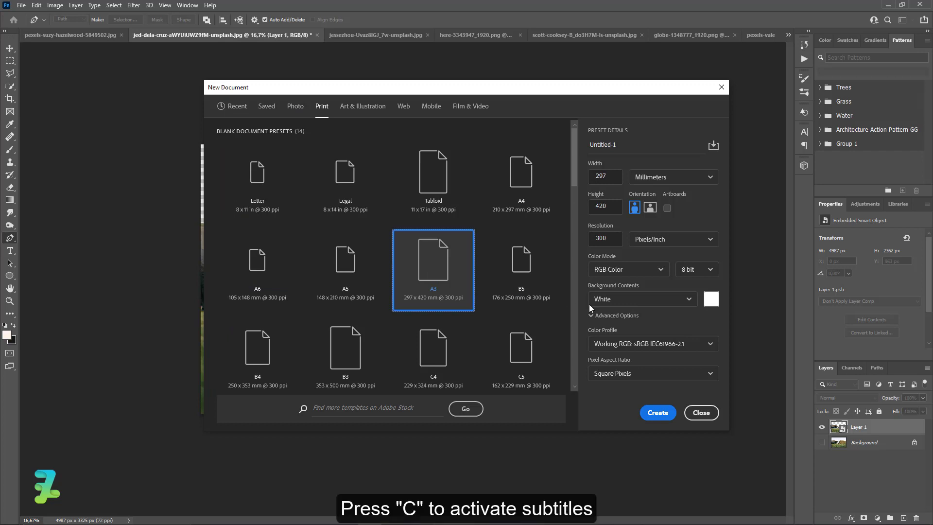
Create a blank A3 portrait document, 297 × 420 mm at 300 pixels/inch, in 8-bit RGB Color with a white background
left_click(655, 413)
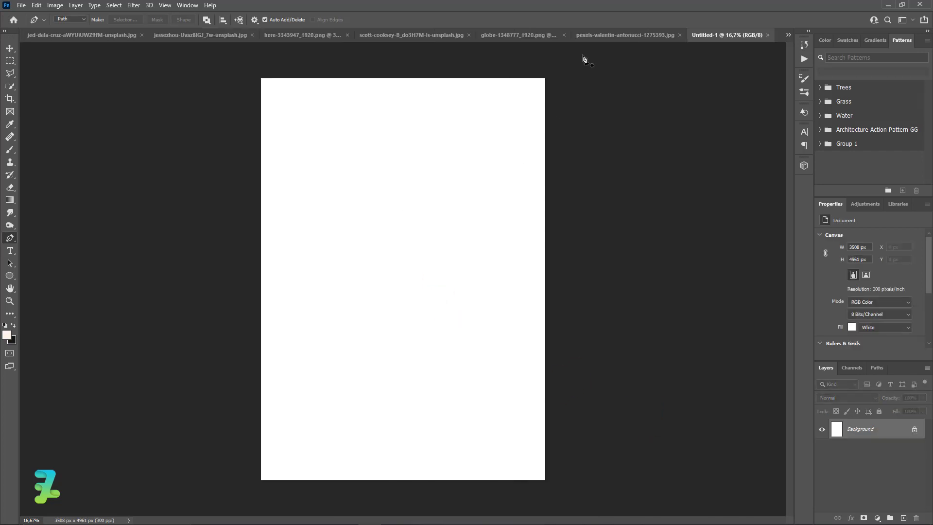
Copy the torn-paper layer from here-3343947_1920.png into Untitled-1 and close the source image
left_click(532, 37)
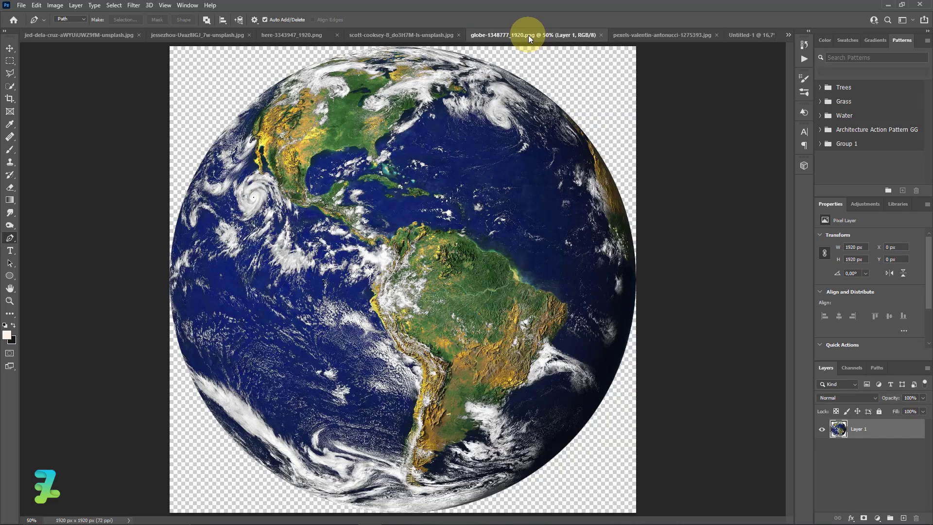
left_click(307, 36)
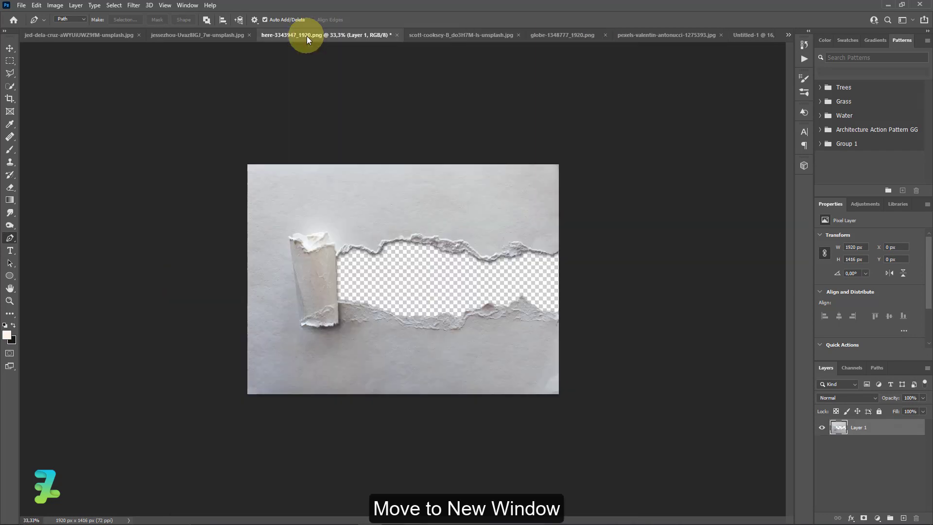
right_click(307, 36)
left_click(326, 87)
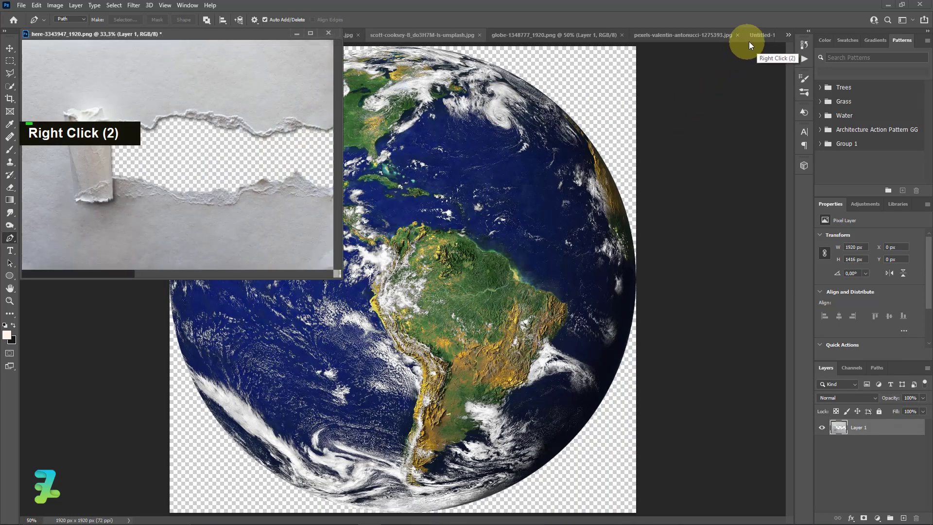
left_click(762, 35)
left_click_drag(160, 91, 748, 389)
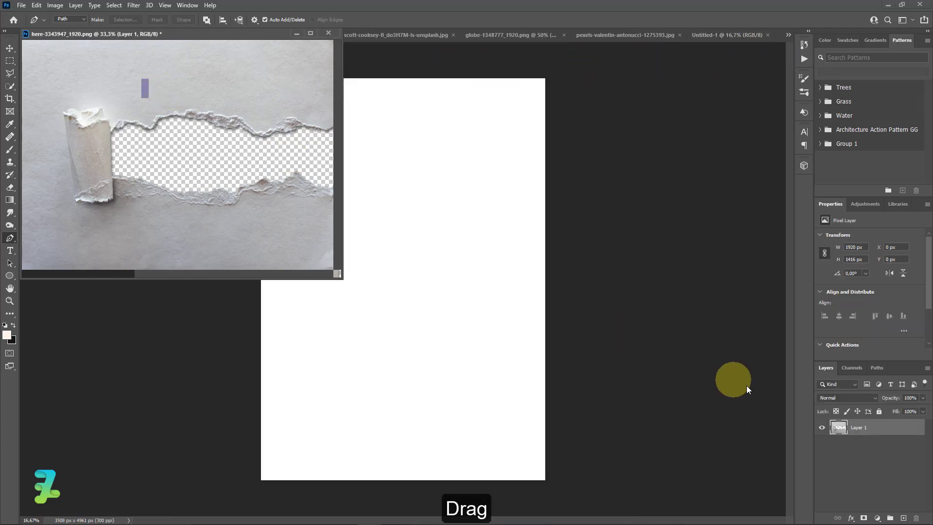
left_click_drag(848, 431, 458, 241)
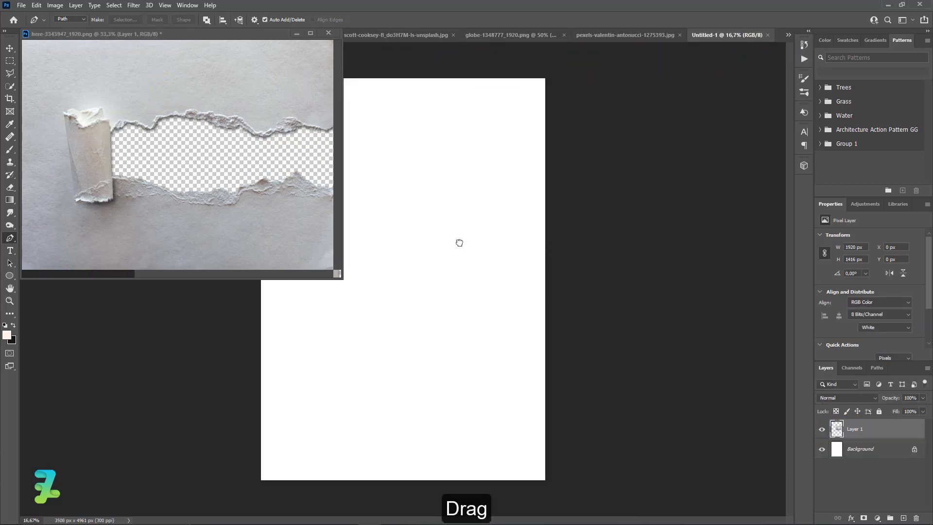
left_click(330, 34)
left_click(456, 195)
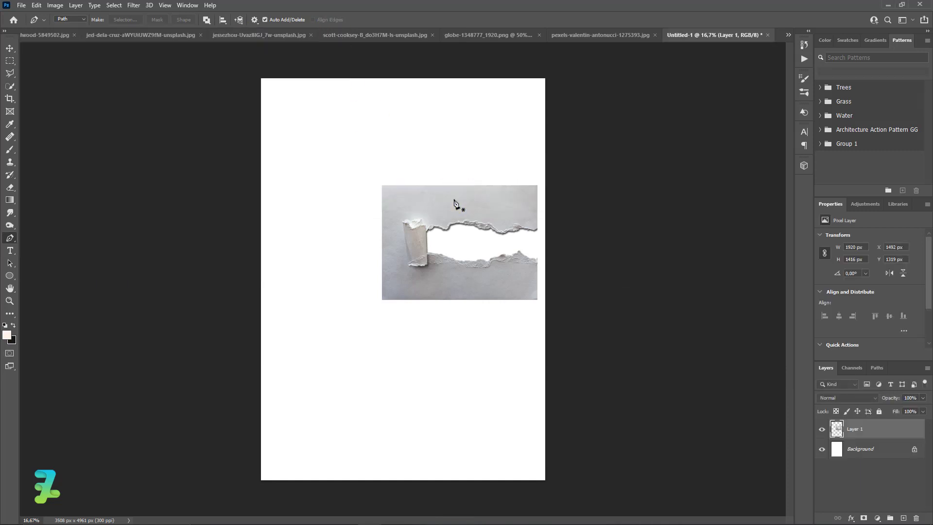
Rotate the torn-paper layer 90° and scale it to about 248.85% so it spans the canvas width from the upper edge
key("ctrl+t")
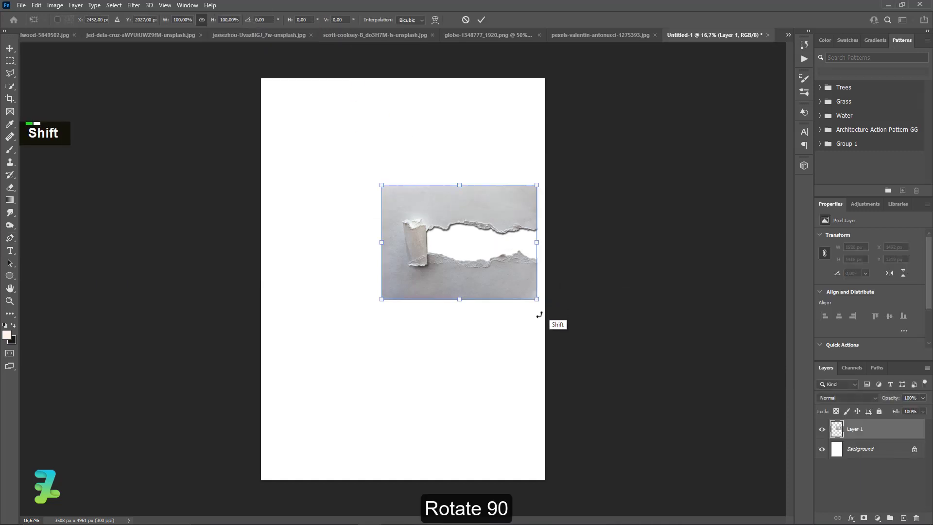
left_click_drag(540, 315, 384, 353)
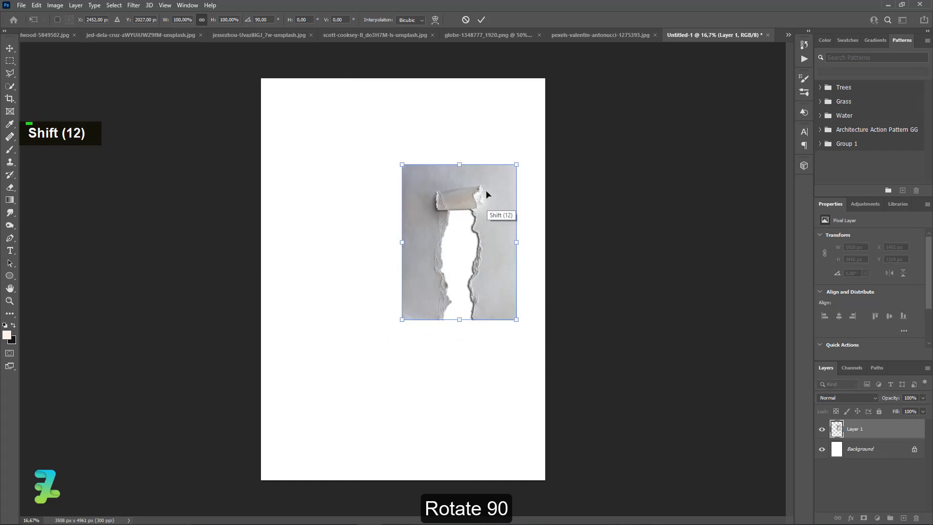
left_click_drag(516, 164, 599, 52)
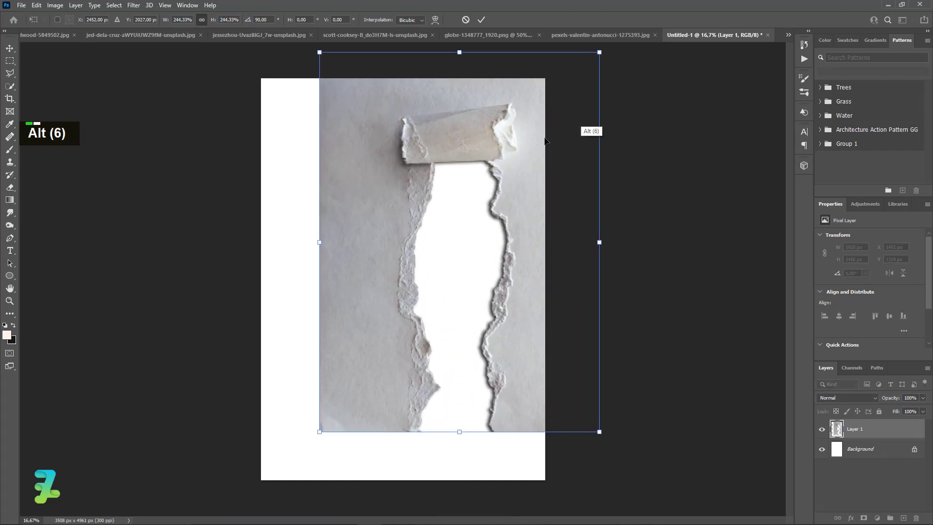
left_click_drag(519, 173, 460, 199)
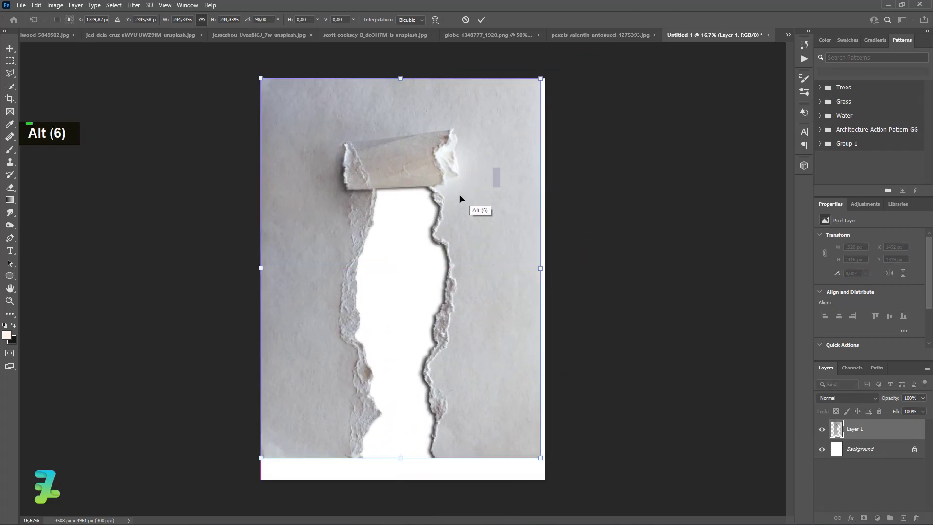
left_click_drag(542, 459, 546, 465)
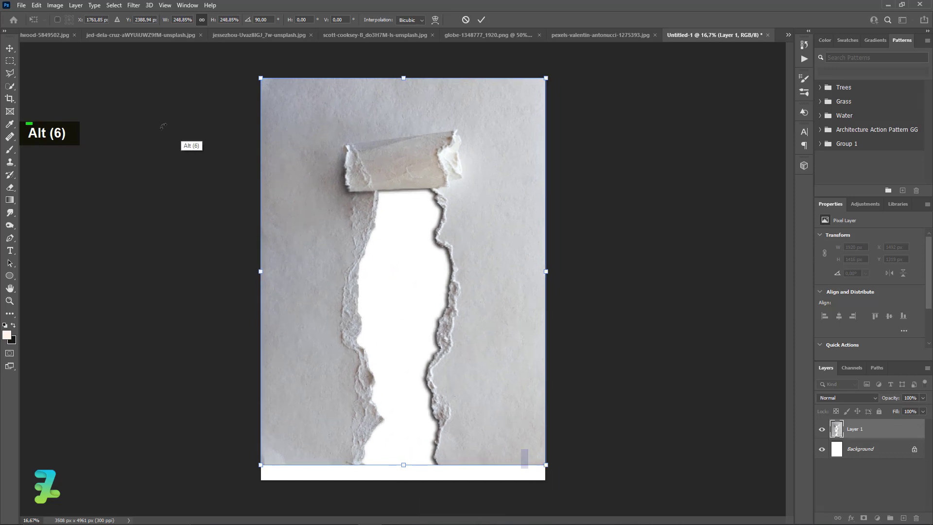
left_click(15, 51)
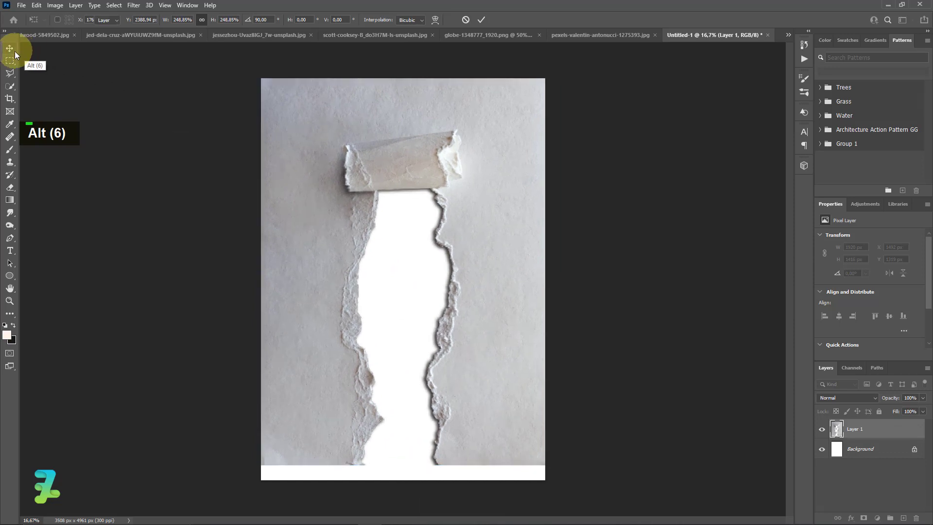
Copy the waterfall landscape cutout layer from its source image into Untitled-1 and return to the composition
left_click(129, 35)
right_click(130, 35)
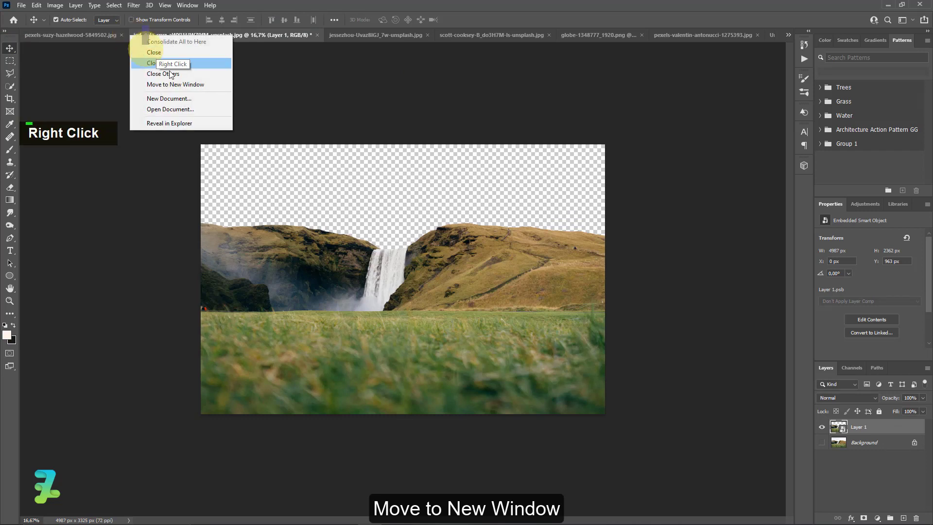
left_click(173, 85)
left_click_drag(203, 34, 179, 258)
left_click_drag(838, 427, 413, 276)
left_click_drag(313, 245, 789, 36)
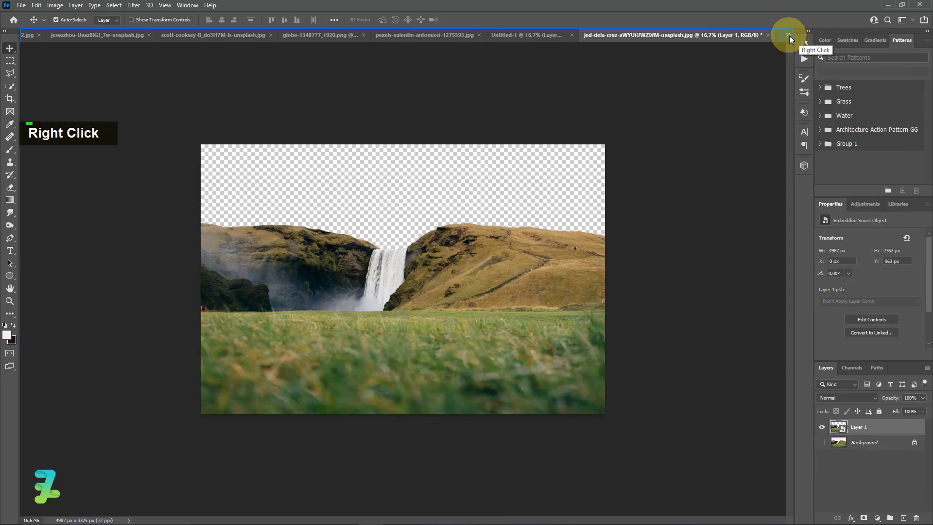
left_click(537, 38)
Position the waterfall landscape across the lower part of the canvas and scale it to about 32.63%
left_click_drag(463, 298, 402, 439)
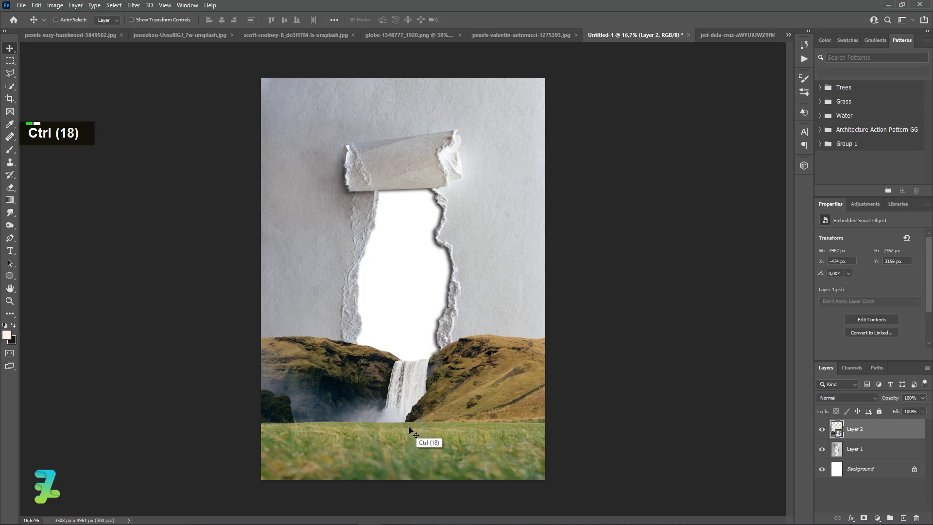
key("ctrl+t")
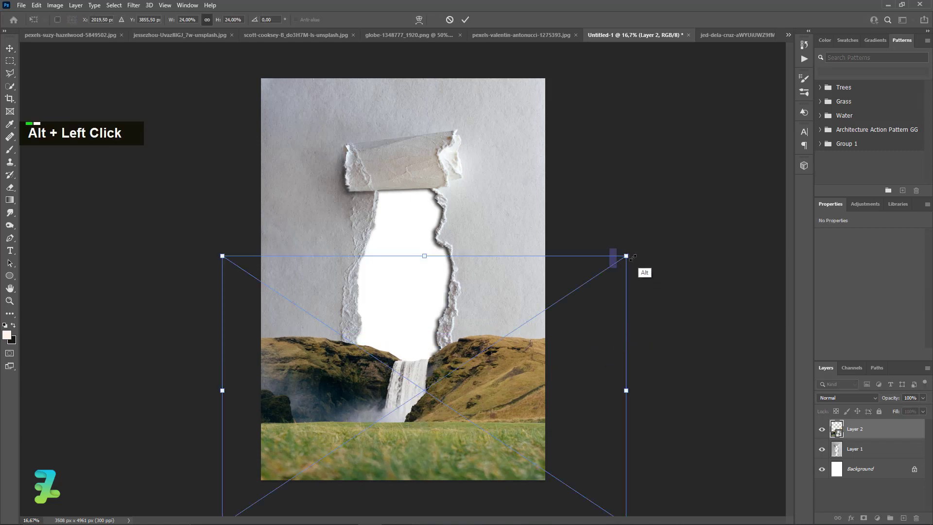
left_click_drag(632, 256, 700, 209)
mouse_move(451, 361)
left_mouse_down()
mouse_move(452, 350)
mouse_move(453, 382)
mouse_move(442, 371)
mouse_move(452, 356)
mouse_move(437, 357)
left_mouse_up()
left_click(10, 48)
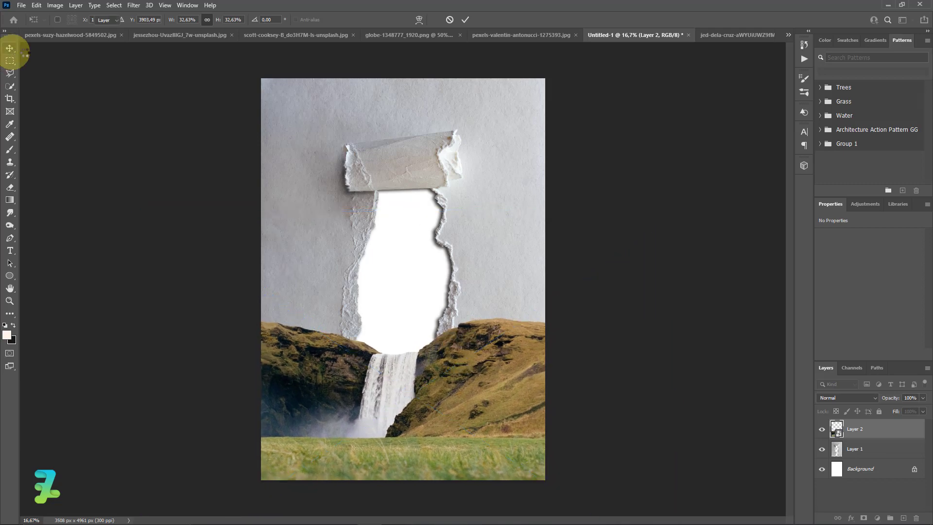
Float the hand-and-globe image in its own window and convert its masked Layer 1 to a Smart Object
left_click(513, 36)
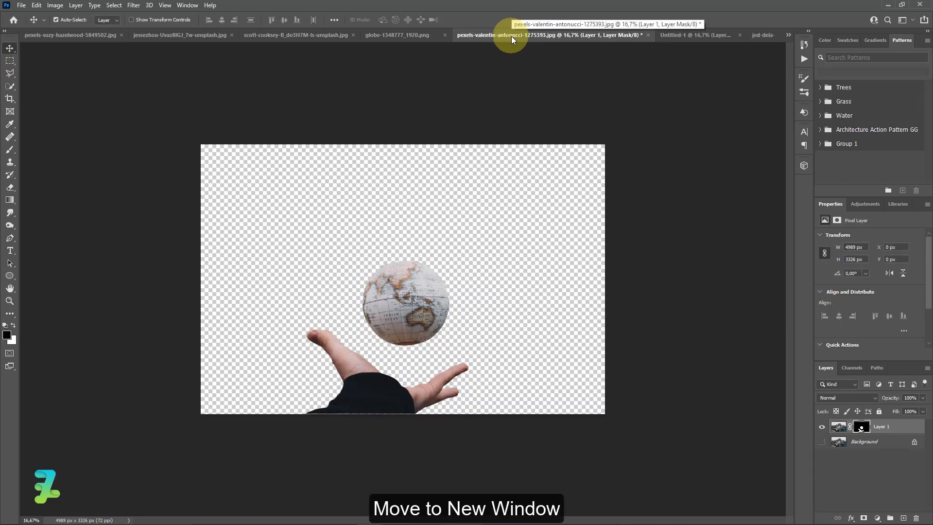
right_click(511, 36)
left_click(534, 89)
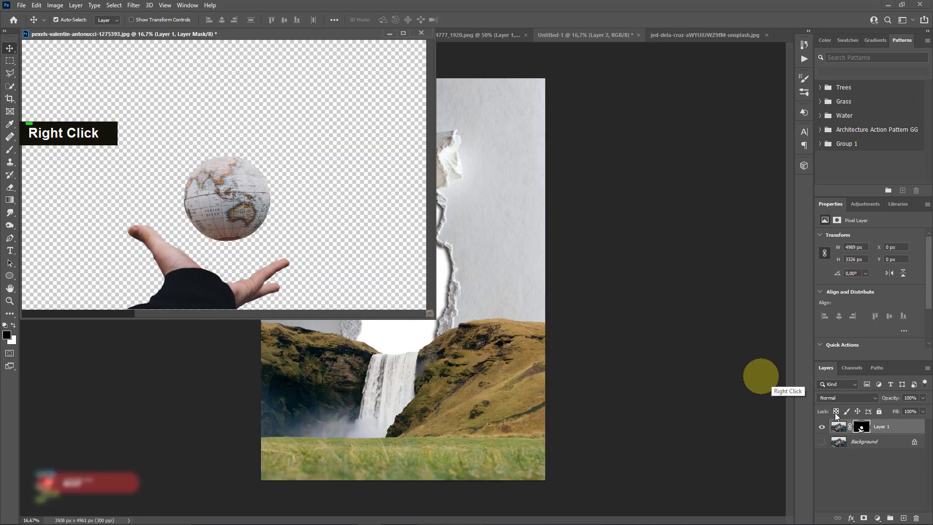
right_click(892, 431)
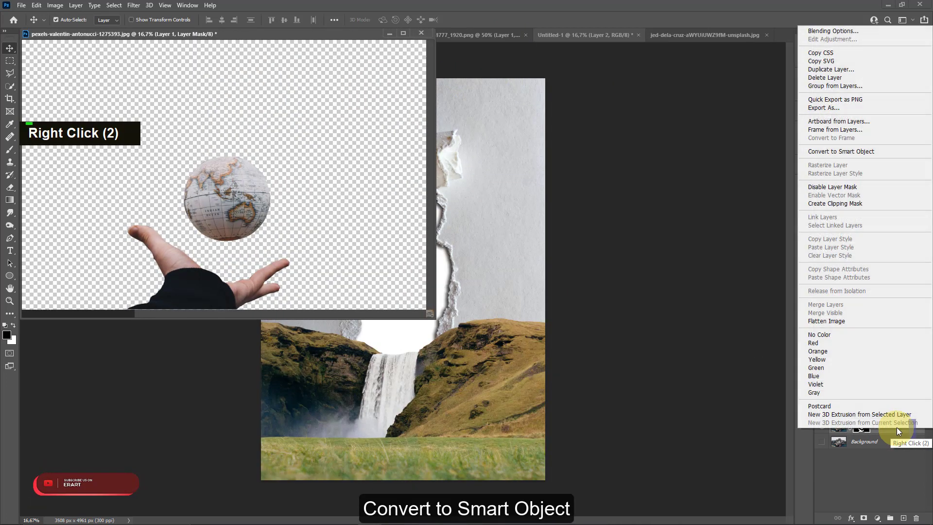
left_click(844, 152)
Copy the hand-and-globe Smart Object into Untitled-1, dock its source window again and return to the composition
left_click_drag(844, 427, 478, 398)
left_click_drag(216, 33, 677, 37)
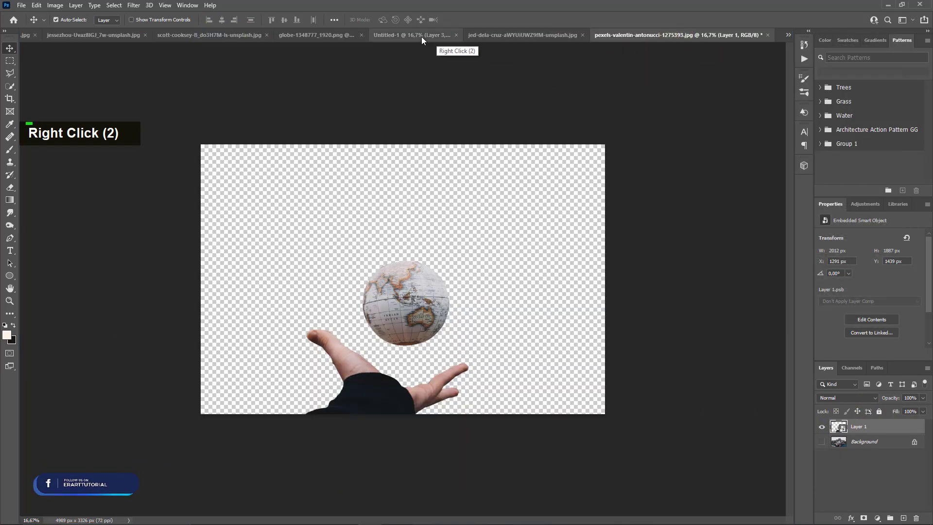
left_click(417, 33)
Place the hand and globe over the waterfall at the canvas's lower edge and scale them to about 32.5%
left_click_drag(464, 439, 387, 409)
key("ctrl+t")
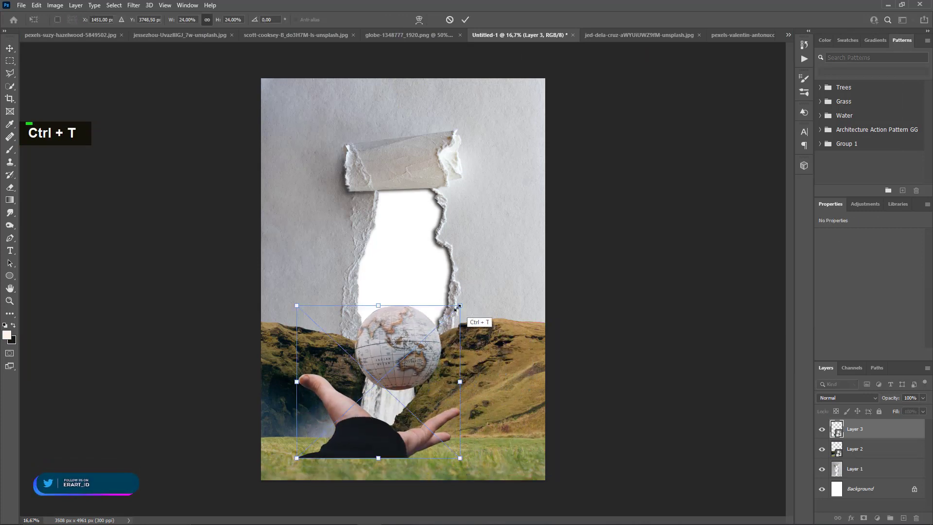
left_click_drag(460, 305, 518, 251)
left_click_drag(408, 380, 384, 412)
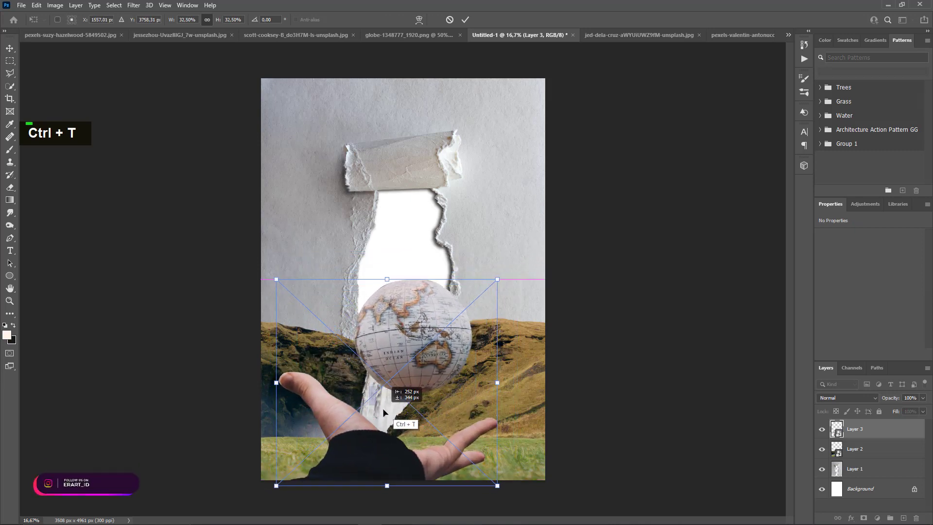
left_click(10, 48)
left_click(83, 97)
Move the waterfall landscape layer down by about 700 px behind the hand
left_click(504, 391)
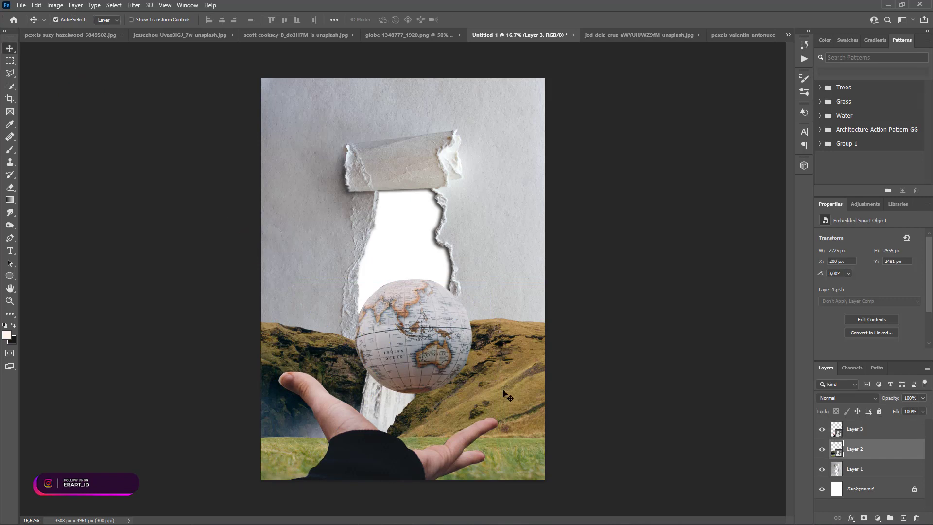
left_click_drag(507, 389, 517, 433)
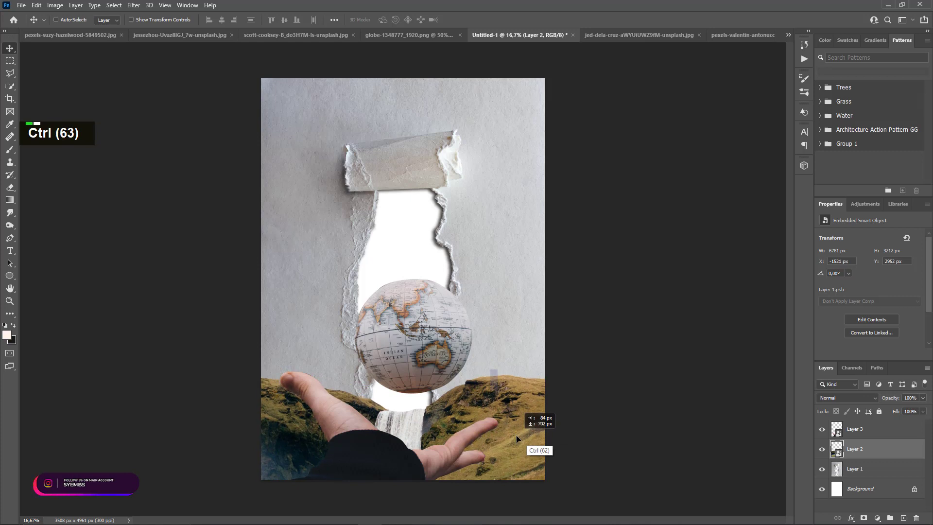
Scale the hand-and-globe layer to about 27.88% and rest it on the canvas's lower edge
left_click(445, 353, "ctrl")
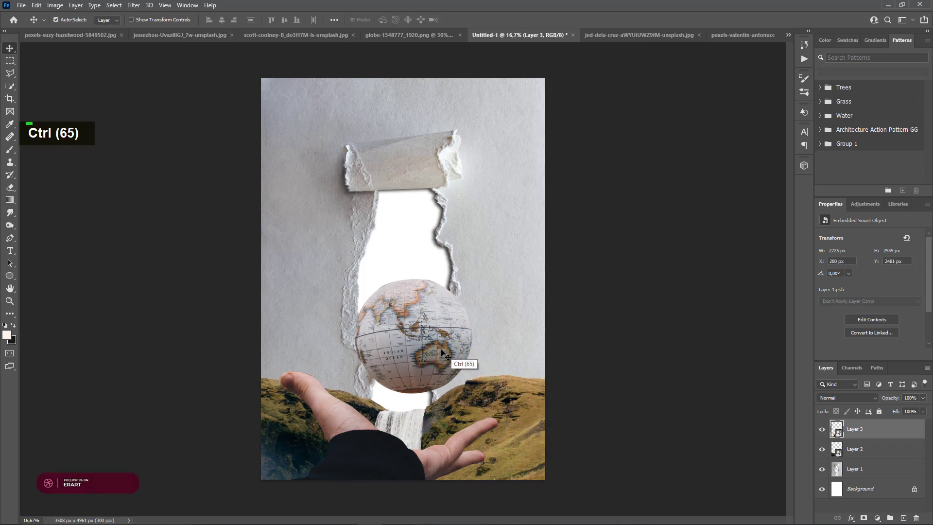
key("ctrl+t")
left_click_drag(498, 280, 482, 294)
left_click_drag(416, 403, 409, 423)
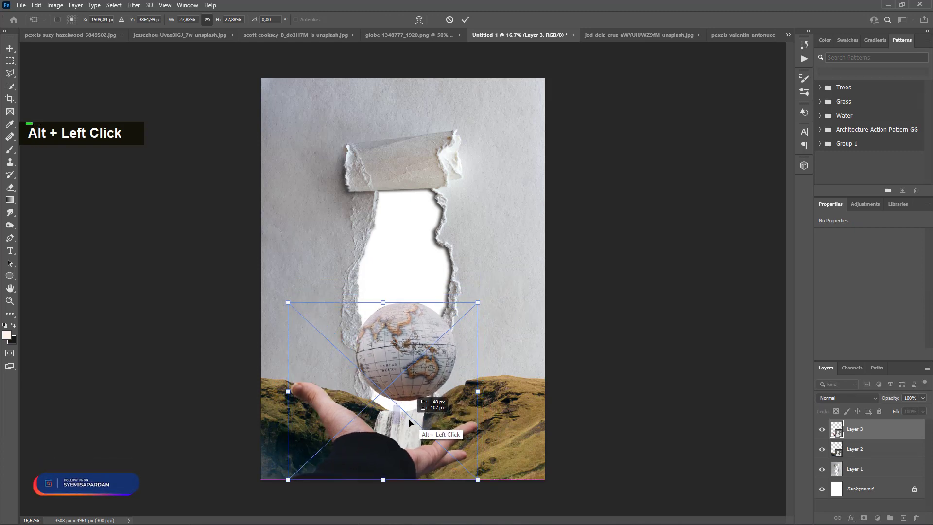
left_click(84, 76)
Shift the torn-paper layer upward to a Y position of about -180 px
left_click(496, 223)
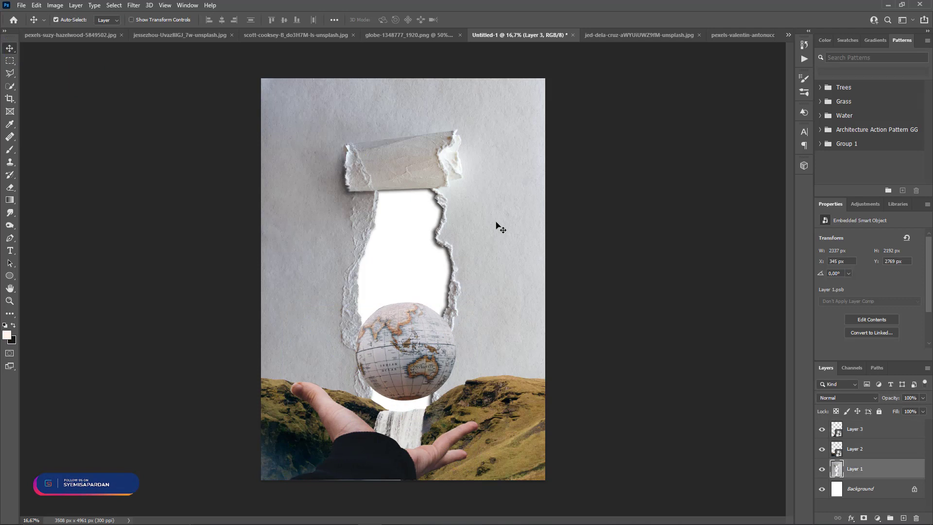
left_click_drag(508, 230, 505, 214)
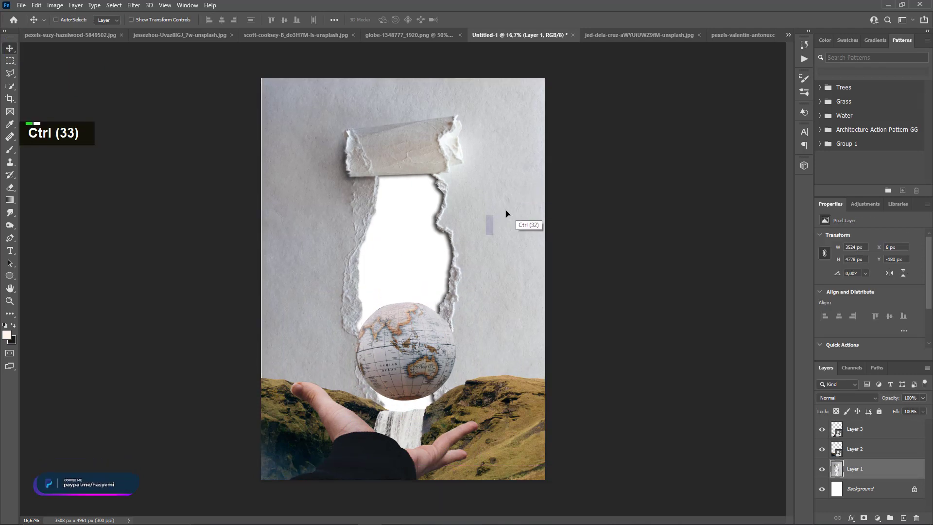
Copy the cloudy-sky image into Untitled-1 above the torn-paper layer, dock its source window again and return to the composition
left_click(396, 38)
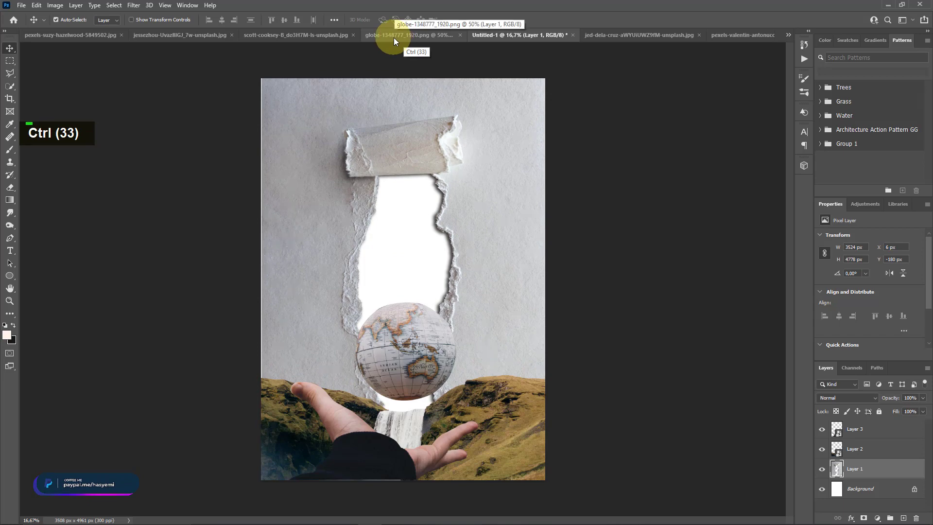
left_click(307, 35)
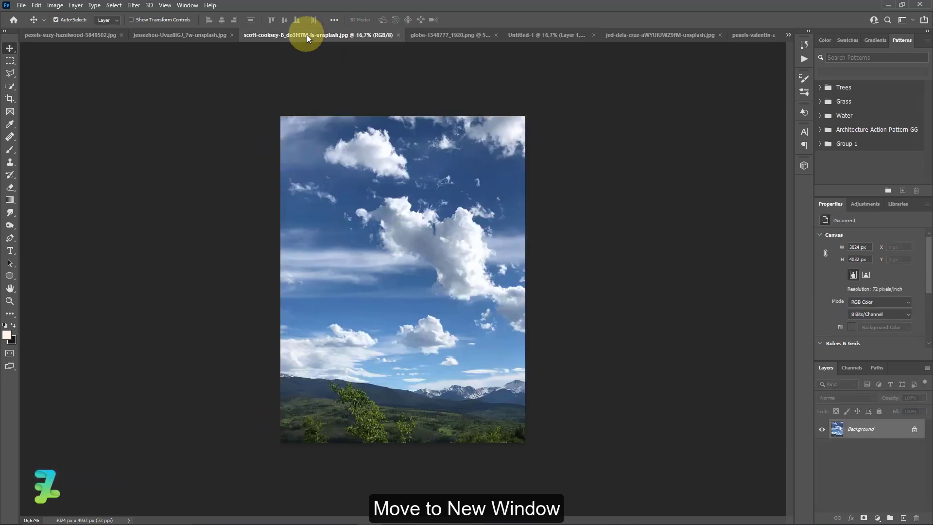
right_click(307, 35)
left_click(359, 84)
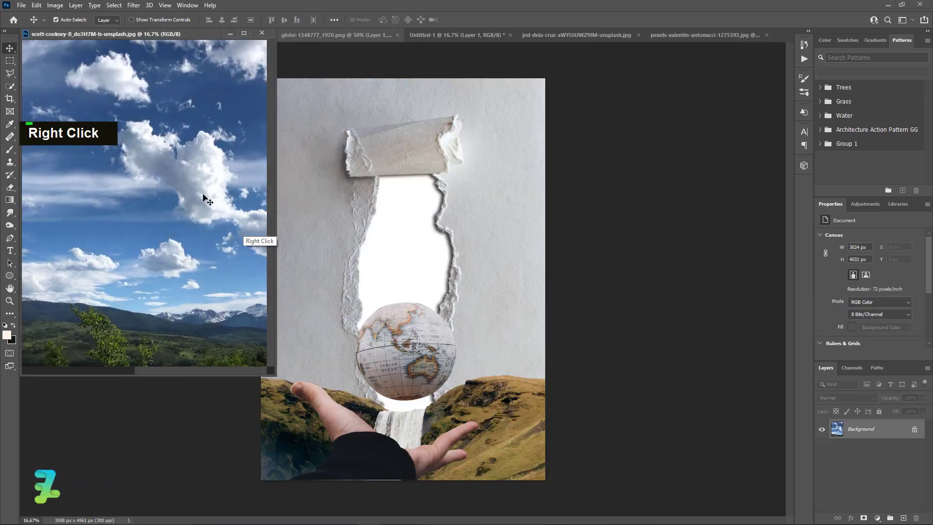
left_click_drag(836, 429, 481, 238)
left_click_drag(168, 36, 605, 35)
left_click(313, 38)
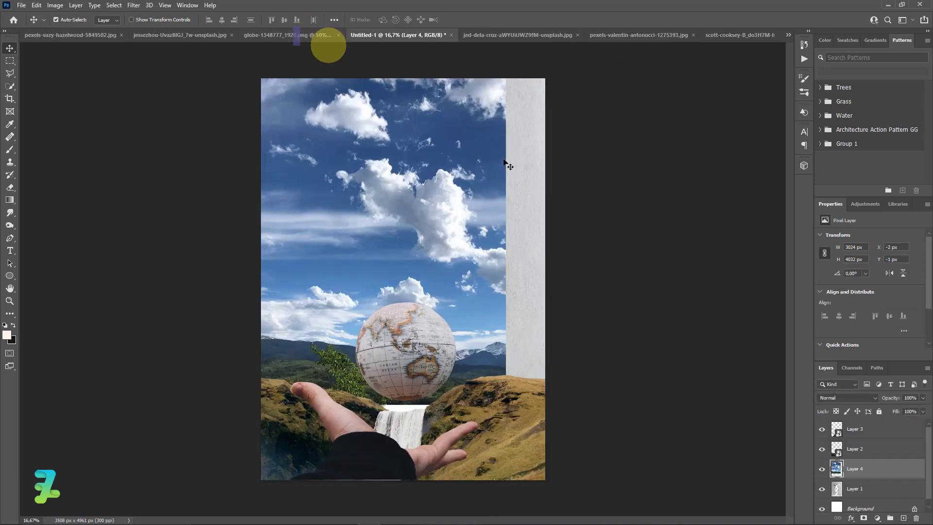
Clip the blue-sky layer to the torn-paper layer and enlarge it to about 117.54% so it spans the canvas width
right_click(908, 472)
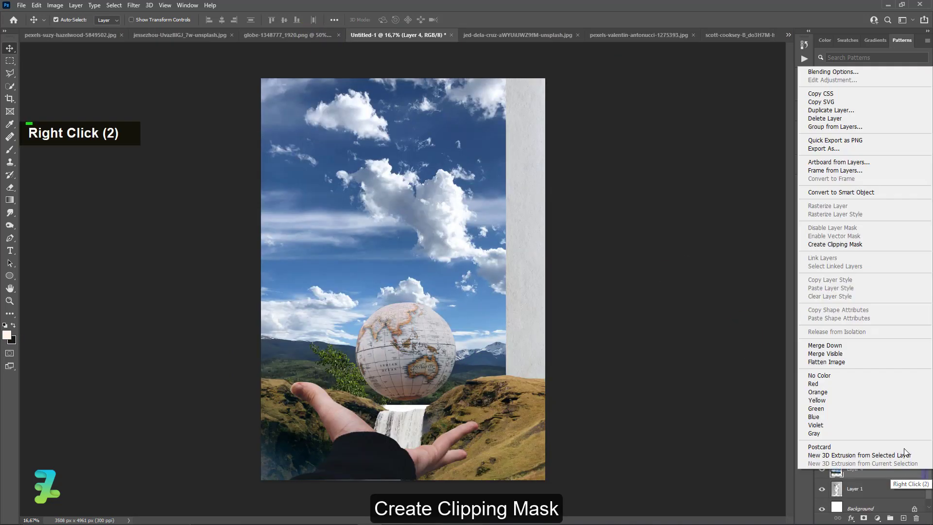
left_click(839, 244)
key("ctrl+t")
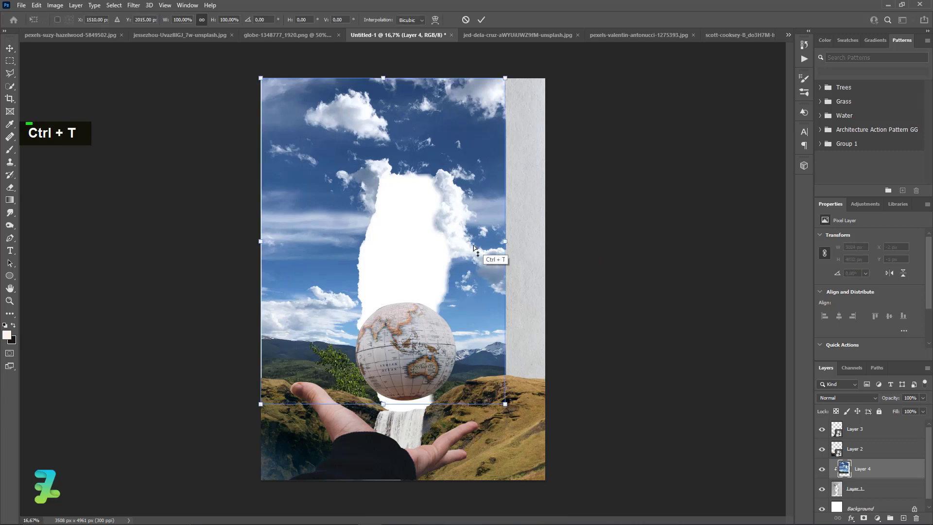
left_click_drag(474, 248, 510, 250)
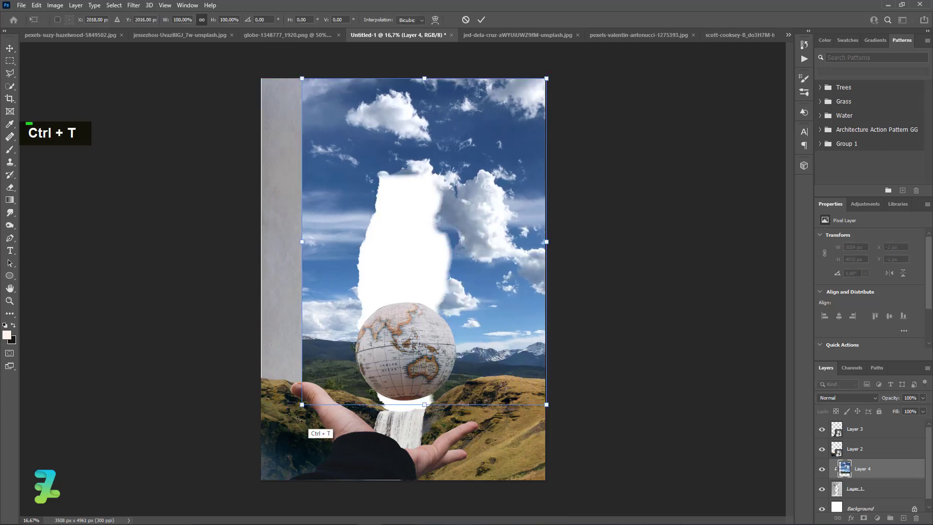
left_click_drag(302, 404, 221, 429)
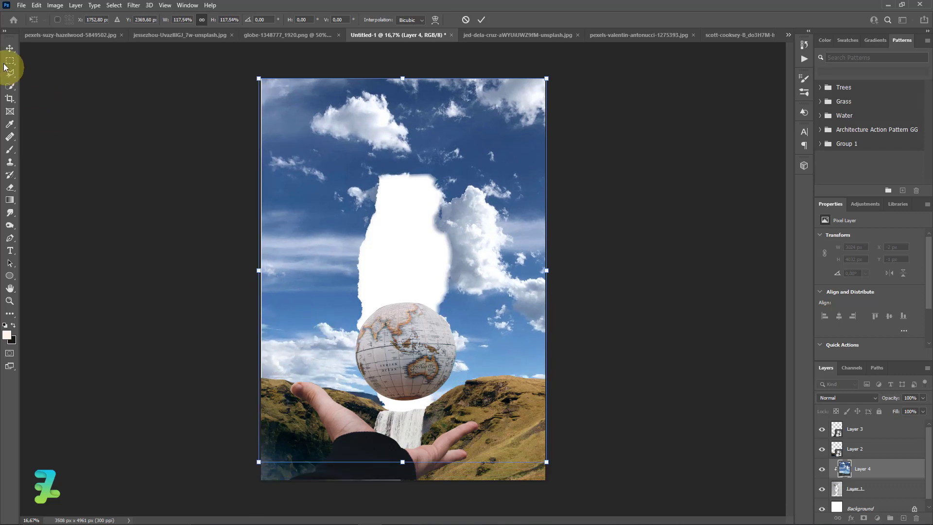
left_click(10, 48)
Stretch the torn-paper layer to a width of 3554 px so it reaches past the canvas's left edge
left_click(836, 490)
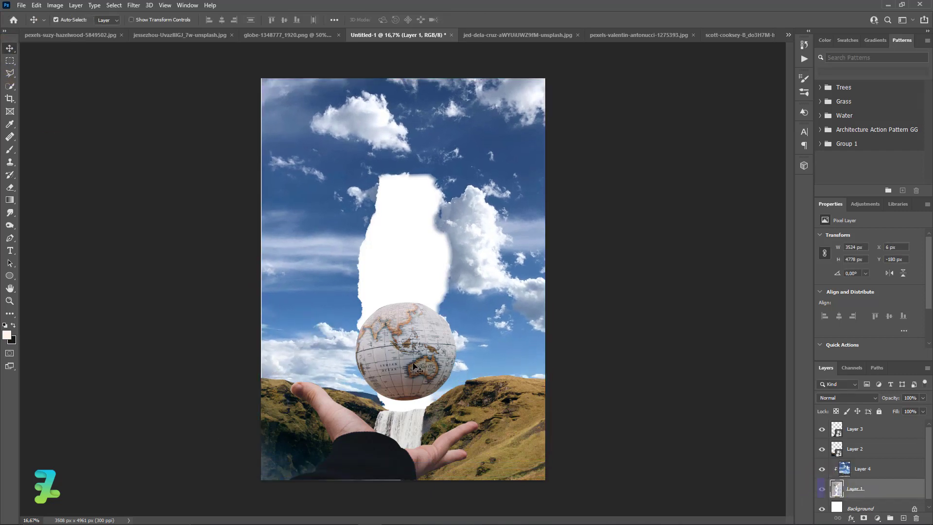
key("ctrl+t")
left_click_drag(262, 258, 10, 56)
left_click(10, 52)
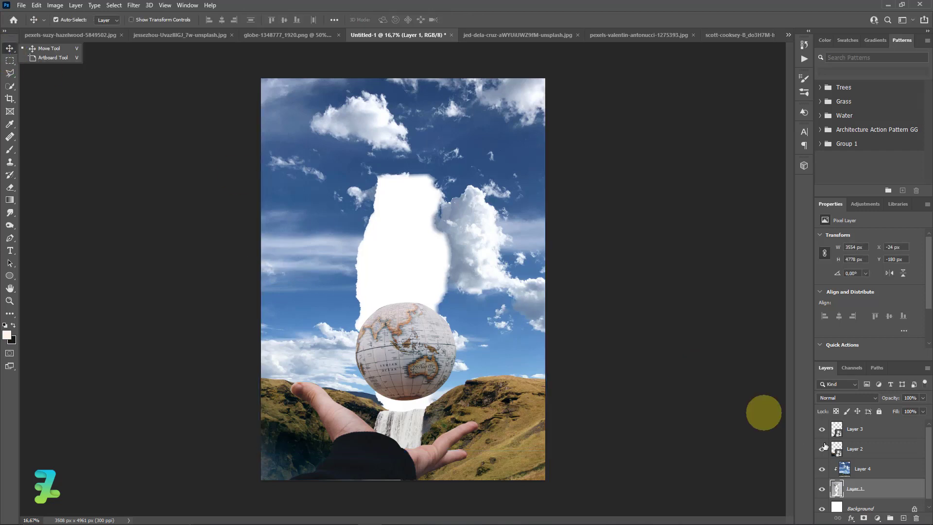
Set the blend mode of the clipped blue-sky layer to Hard Light
left_click(907, 473)
left_click(853, 397)
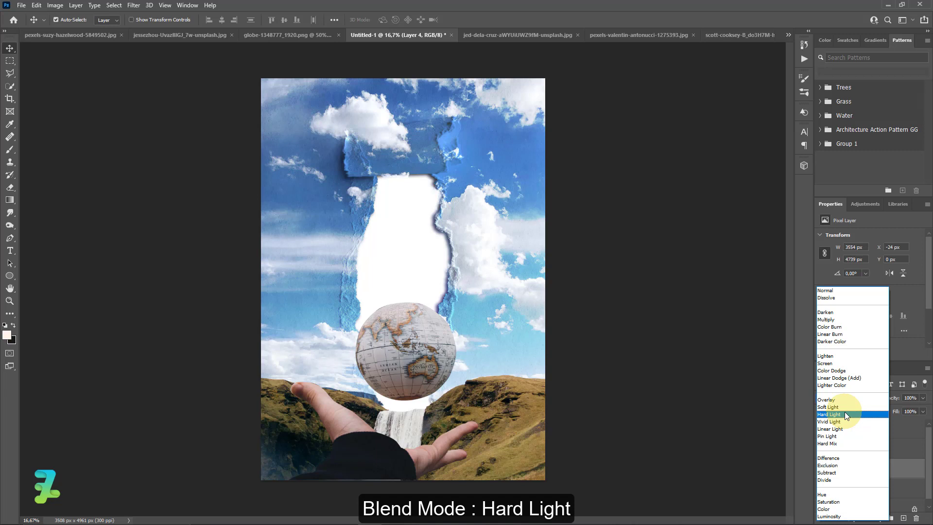
left_click(845, 415)
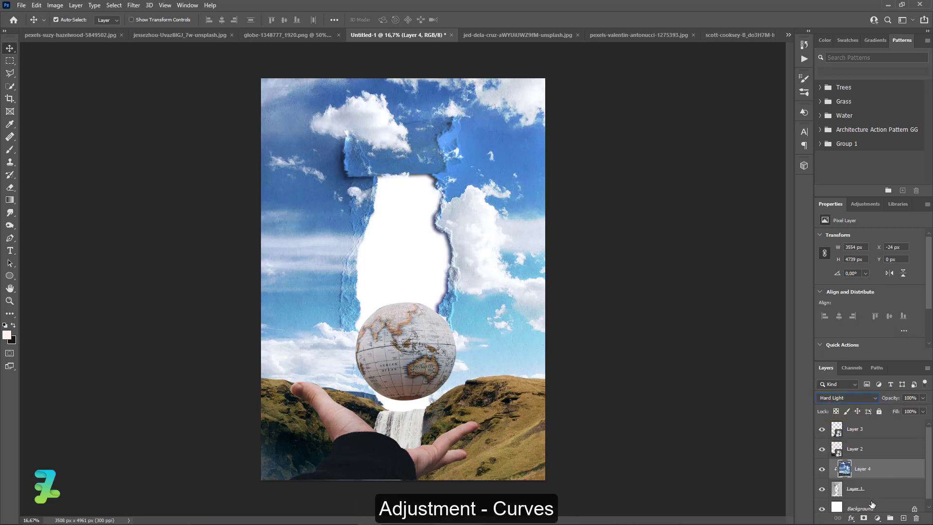
Add a Curves adjustment clipped above the blue-sky layer, moving the black point inward and lowering the white point slightly
left_click(876, 517)
left_click(879, 383)
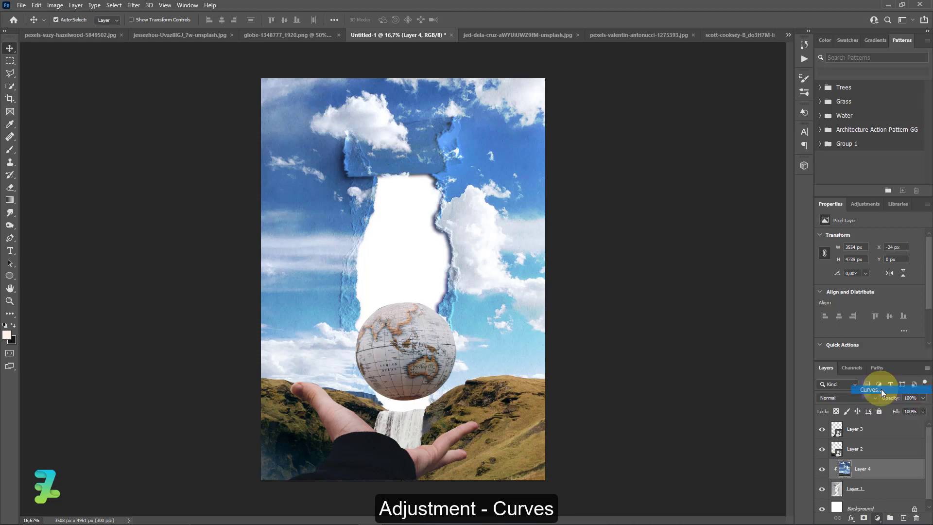
mouse_move(843, 339)
left_mouse_down()
mouse_move(861, 338)
mouse_move(853, 339)
left_mouse_up()
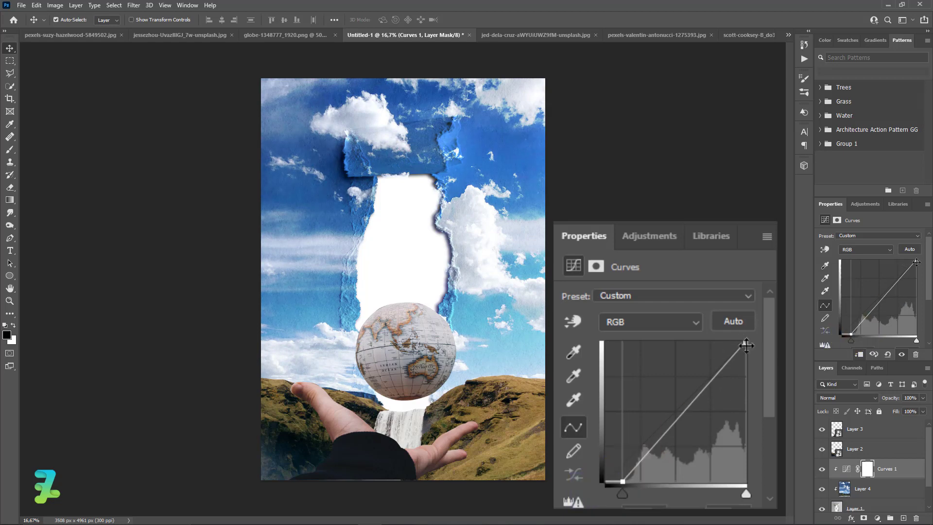
mouse_move(916, 260)
left_mouse_down()
mouse_move(900, 263)
mouse_move(927, 266)
left_mouse_up()
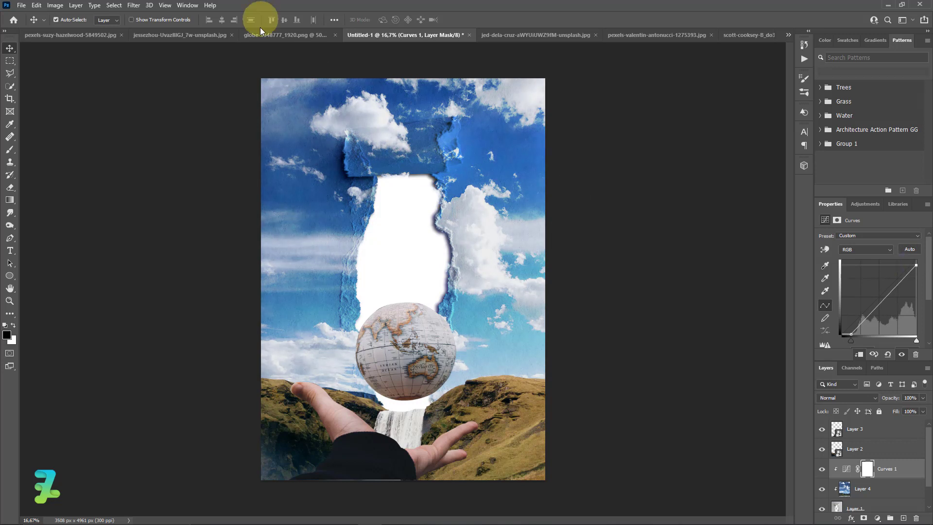
Float the sunset-clouds image in its own window, copy it into Untitled-1 and close the source image
left_click(186, 33)
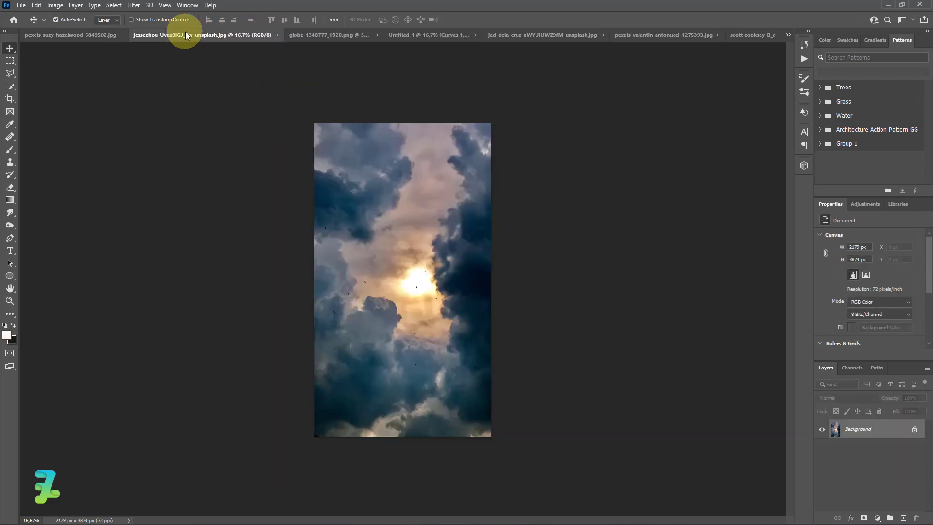
right_click(185, 33)
left_click(218, 84)
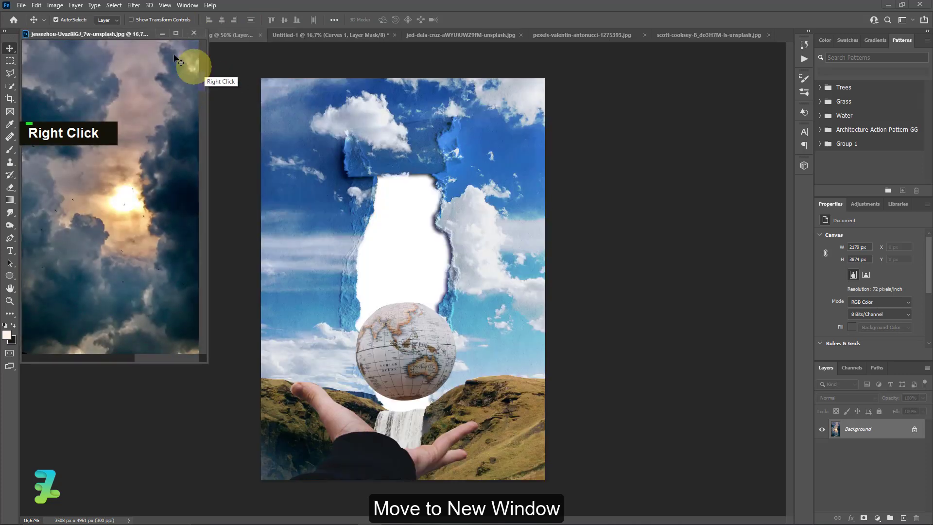
left_click_drag(120, 36, 548, 140)
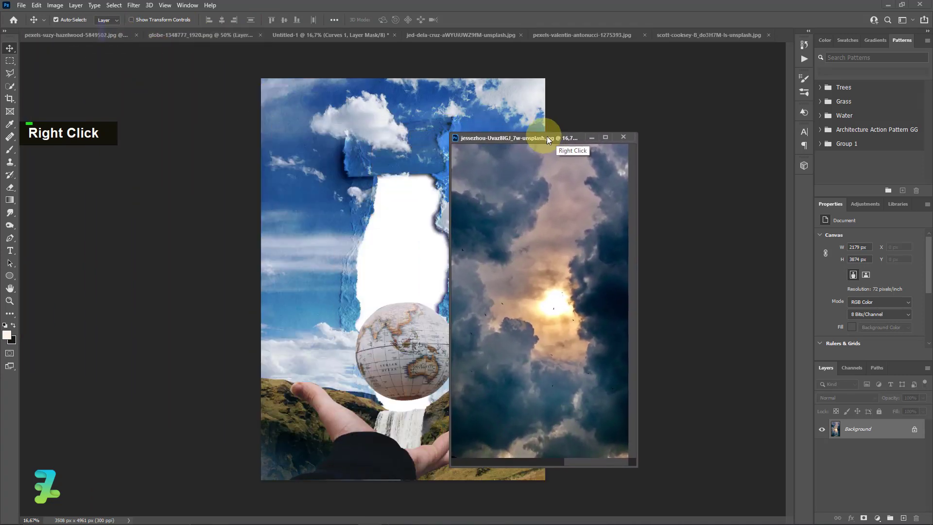
left_click_drag(552, 202, 414, 238)
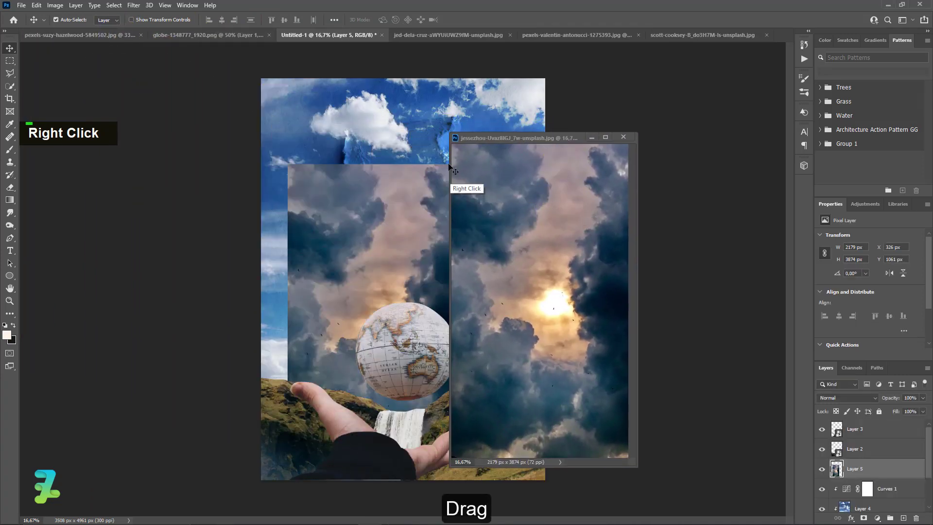
left_click(624, 137)
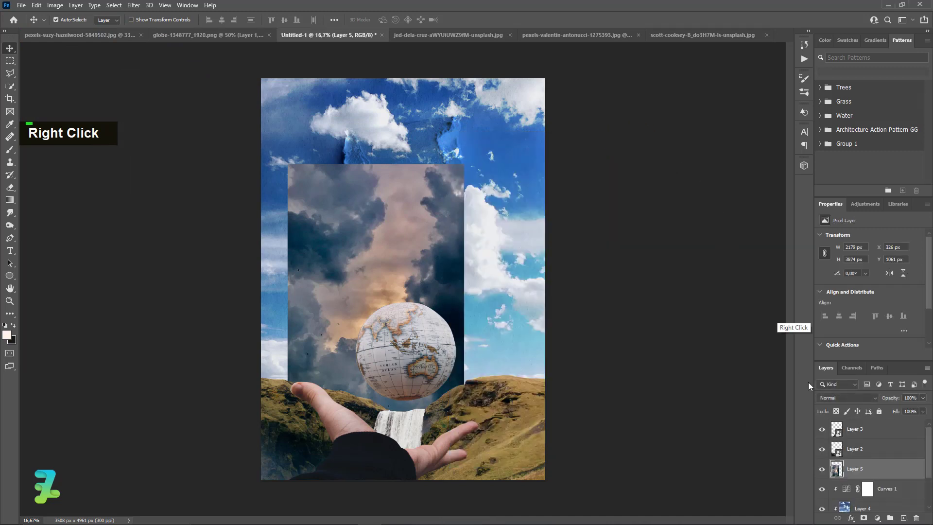
Place the sunset-clouds layer beneath the torn-paper layer and move it to about X 476 px, Y 311 px within the tear
scroll(824, 469, "down", 1)
scroll(825, 469, "down", 2)
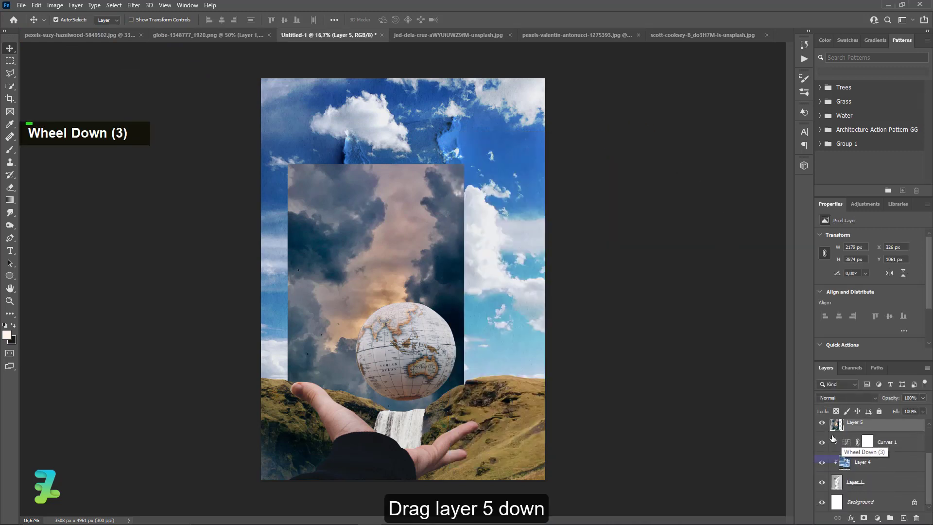
left_click_drag(836, 426, 834, 492)
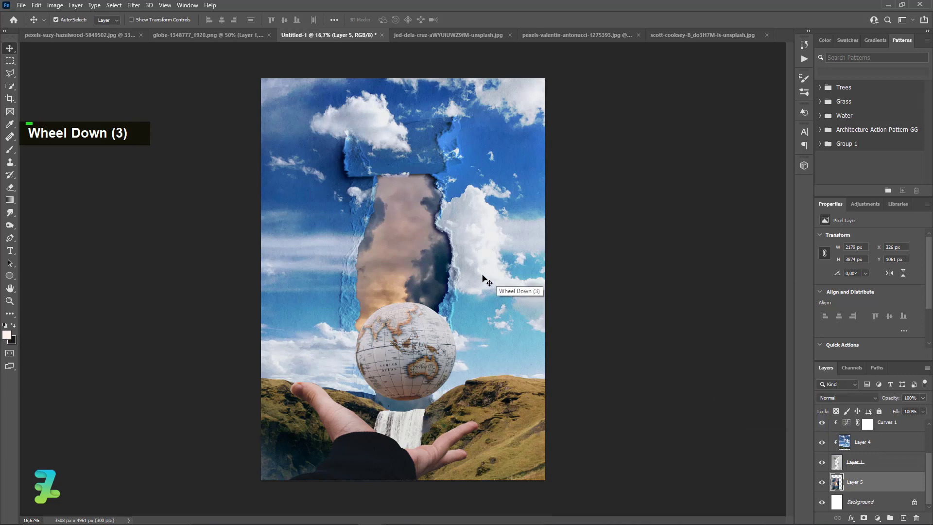
left_click_drag(421, 276, 434, 213)
left_click_drag(421, 259, 423, 257)
Add a new empty layer above the hand-and-globe layer and clip it to that layer
scroll(887, 482, "up", 3)
scroll(880, 470, "up", 1)
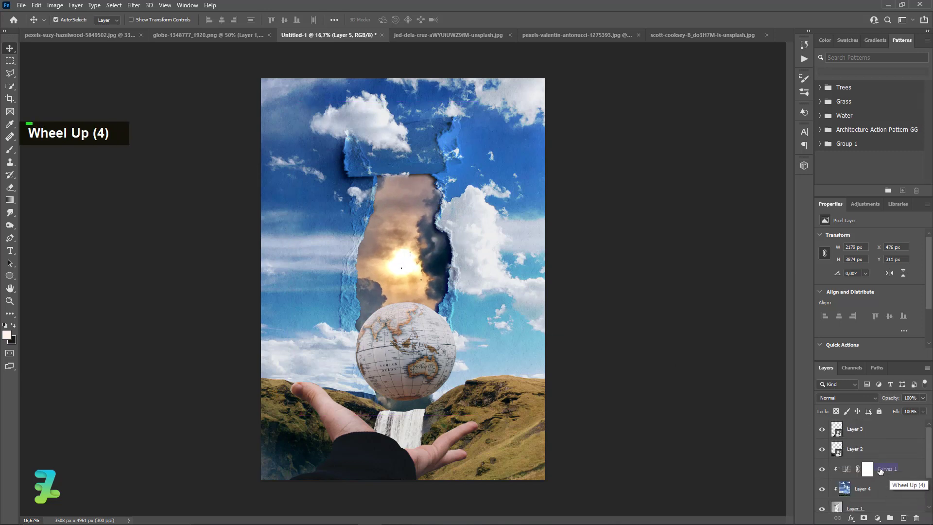
left_click(875, 433)
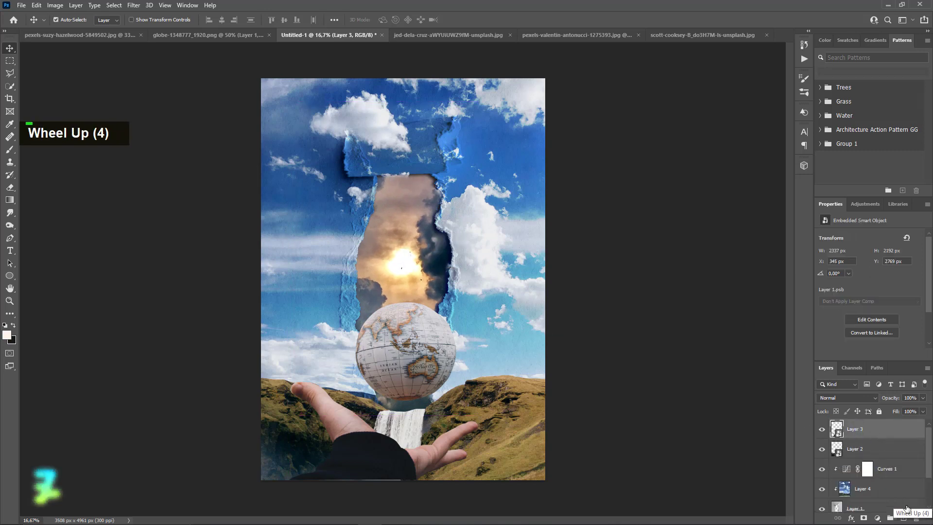
left_click(904, 517)
right_click(908, 429)
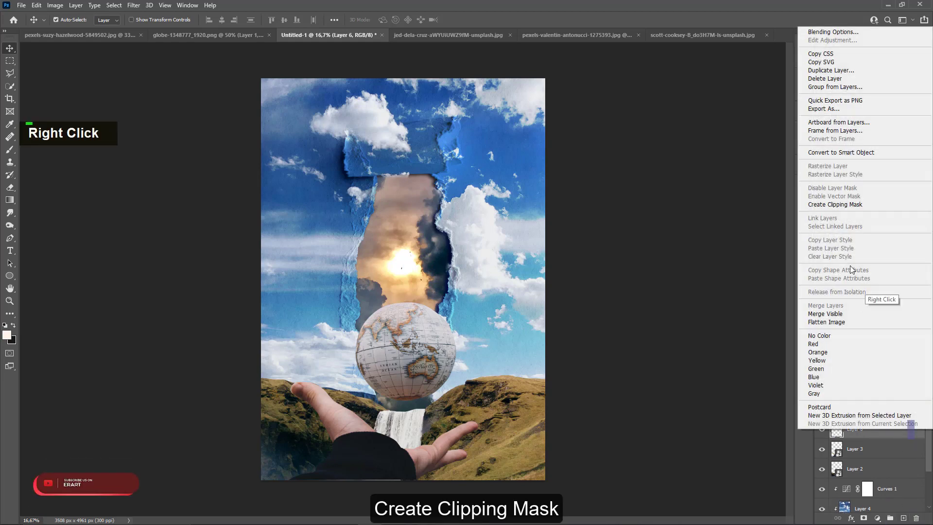
left_click(839, 205)
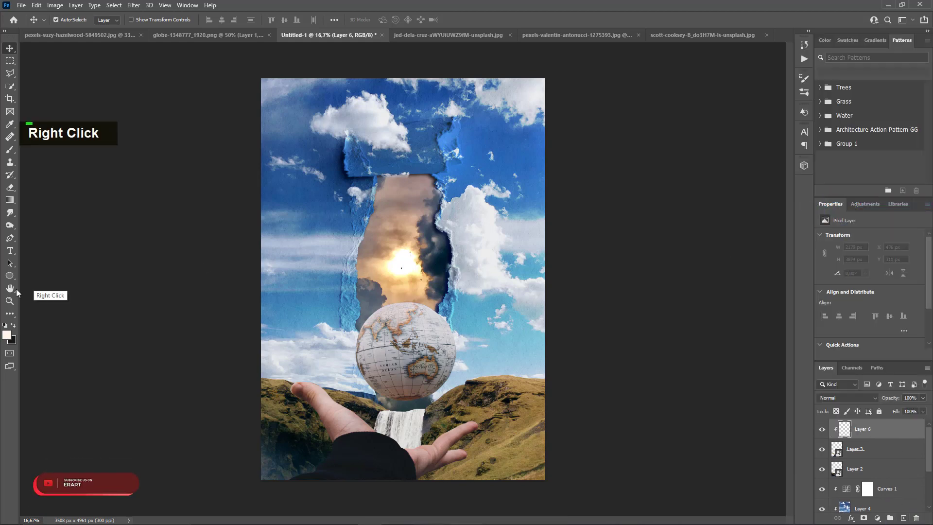
Set the foreground color to a pale yellow, about #ffeaab, sampled from the glow around the sun
left_click(6, 335)
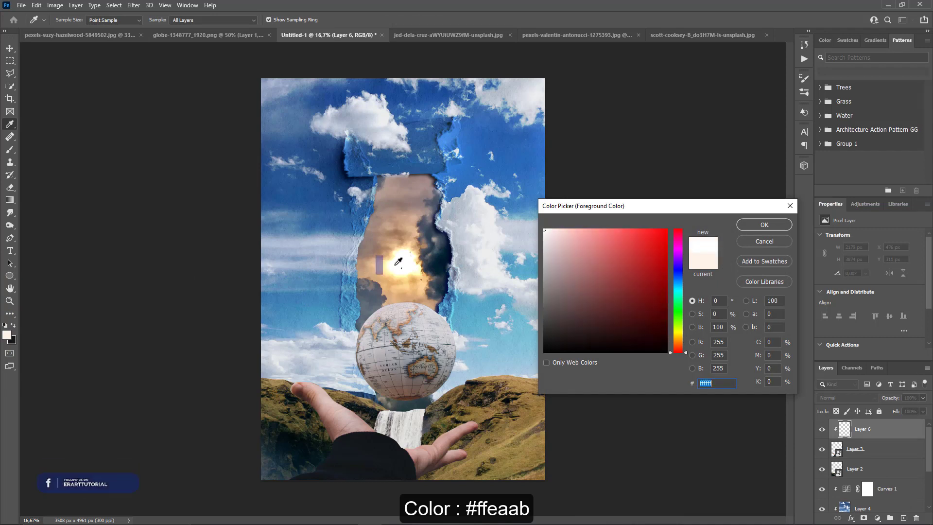
left_click_drag(394, 256, 394, 257)
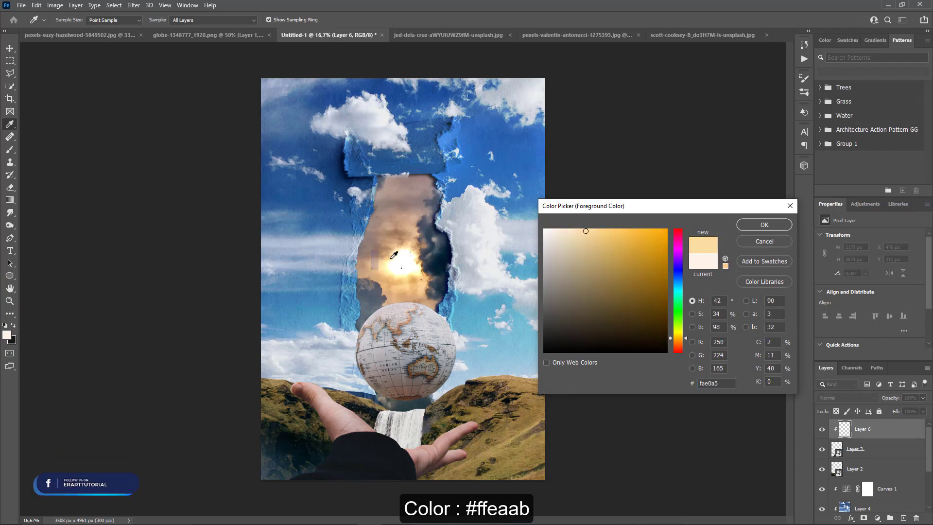
left_click(756, 224)
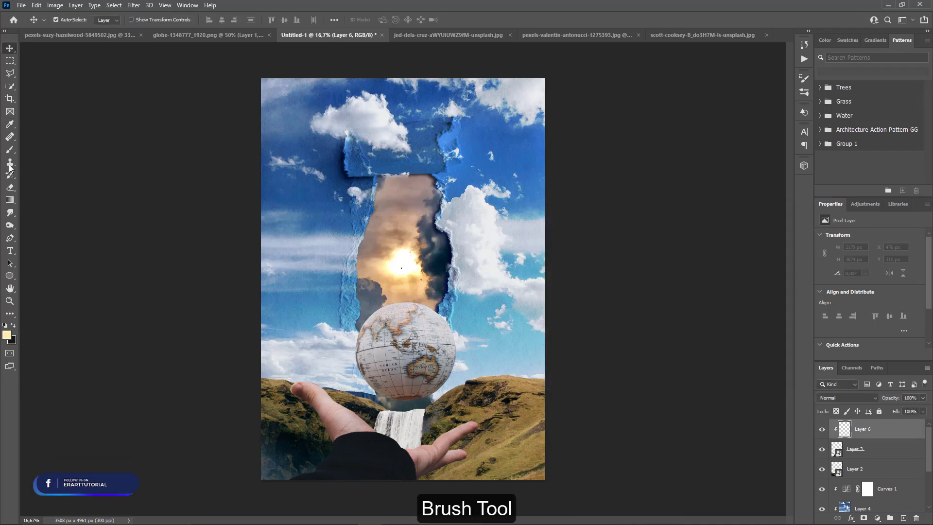
Set up the Brush tool with a size of 500 px and 0% hardness
left_click(10, 151)
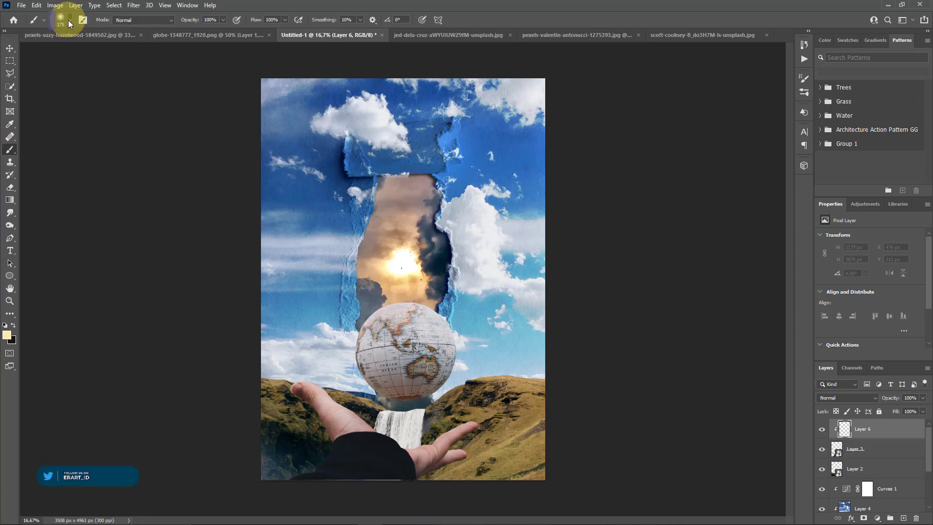
left_click(69, 20)
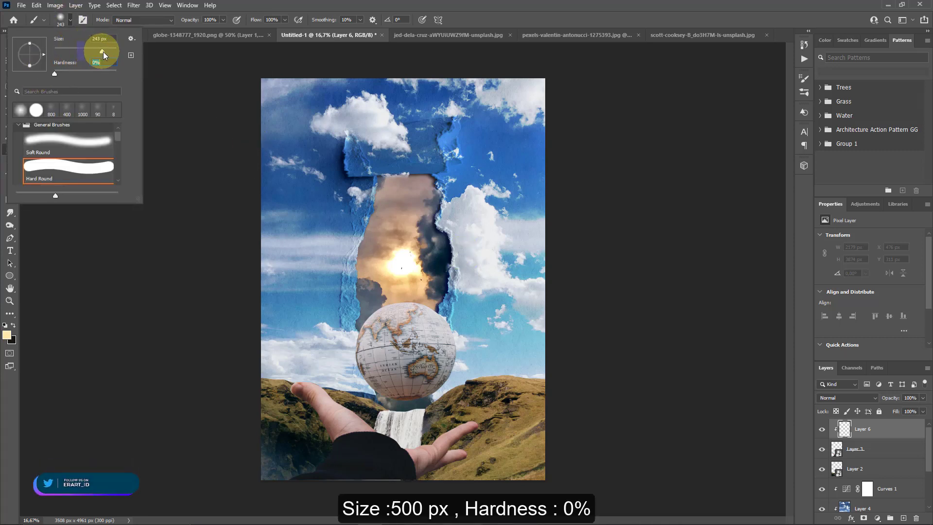
left_click_drag(103, 52, 98, 39)
type("5")
left_click(96, 62)
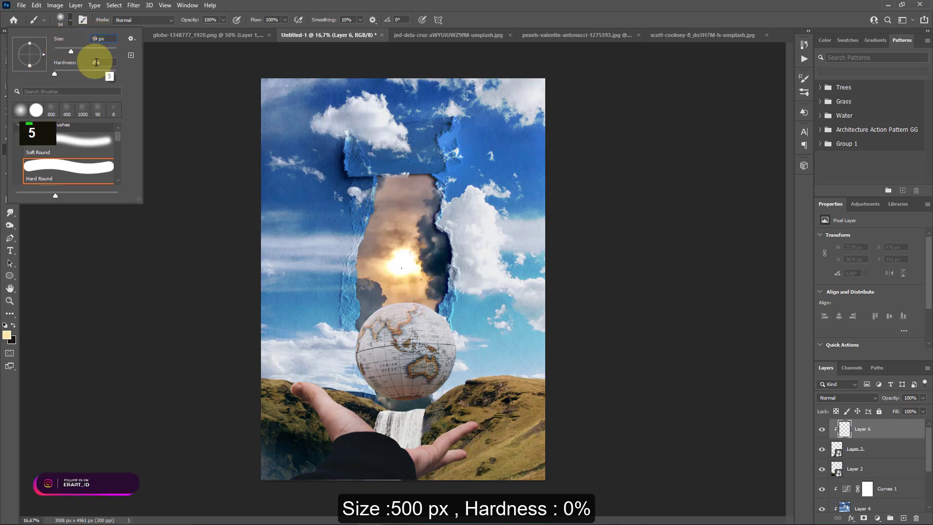
key("Right")
key("BackSpace")
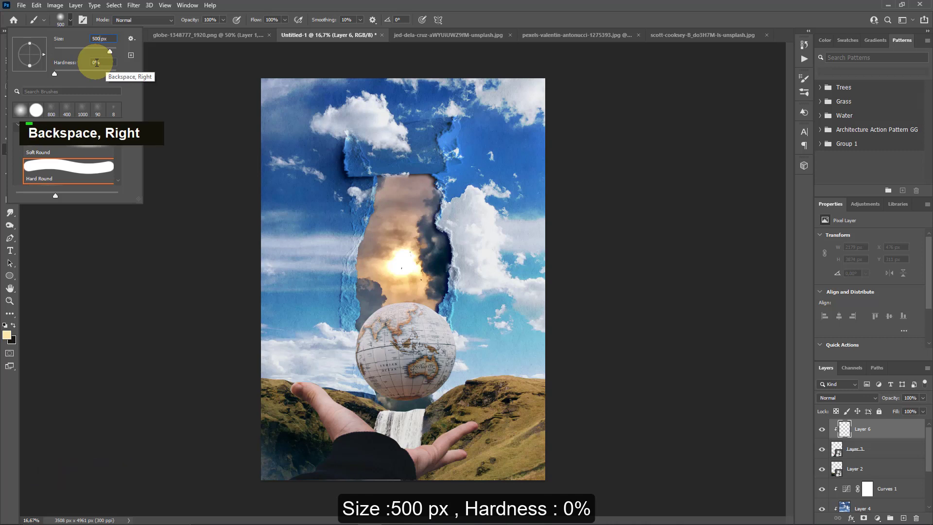
Paint a soft pale-yellow glow along the upper edge of the globe on the clipped layer
double_click(435, 297)
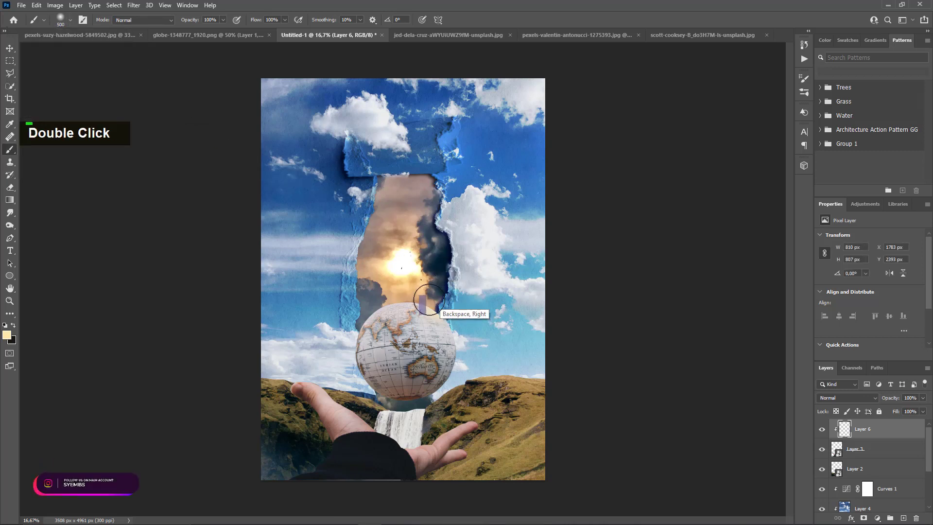
double_click(410, 299)
double_click(386, 304)
double_click(367, 310)
double_click(348, 317)
double_click(335, 315)
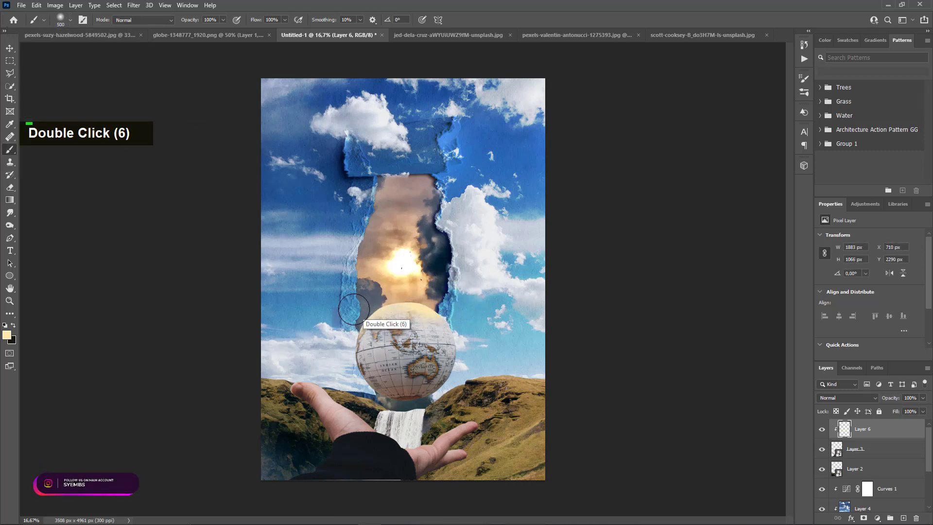
double_click(357, 306)
double_click(384, 298)
double_click(400, 295)
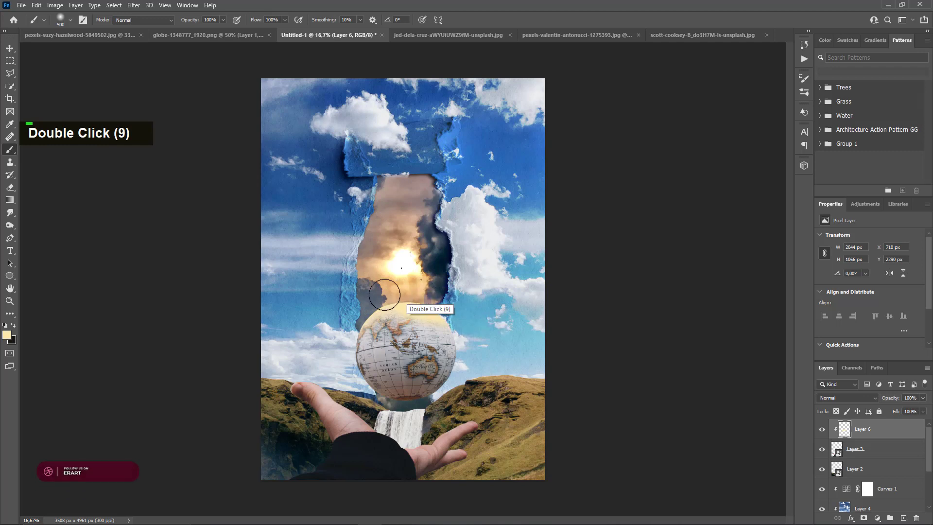
double_click(384, 294)
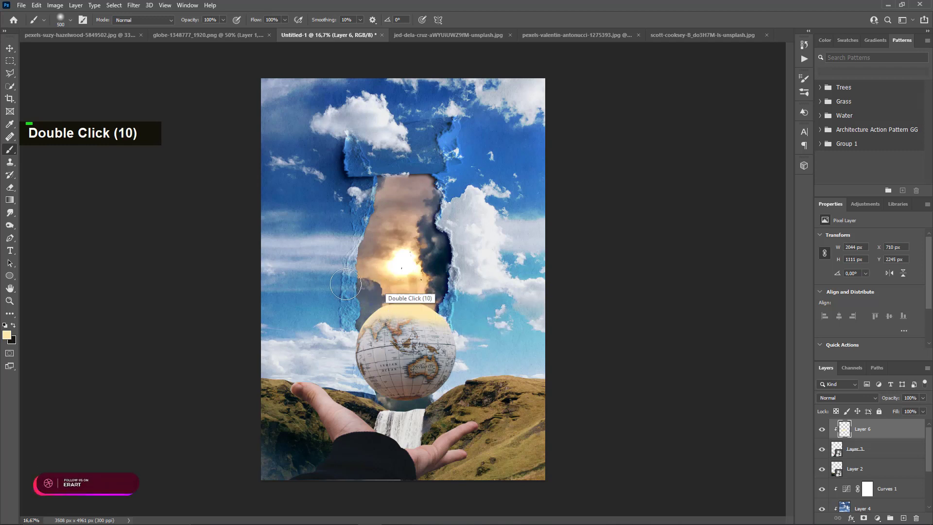
mouse_move(408, 296)
left_mouse_down()
mouse_move(386, 336)
mouse_move(407, 318)
left_mouse_up()
double_click(478, 318)
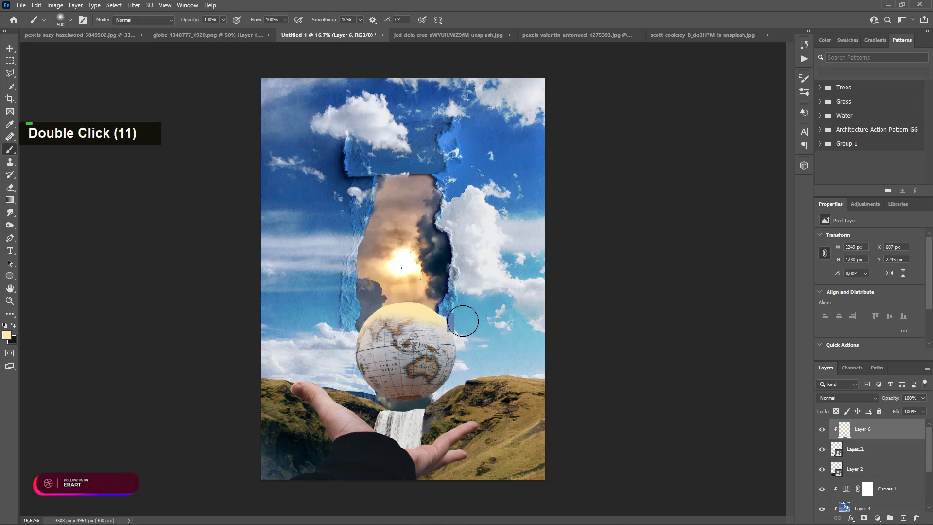
Set the clipped glow layer's blend mode to Lighter Color and its opacity to 20%
left_click(858, 398)
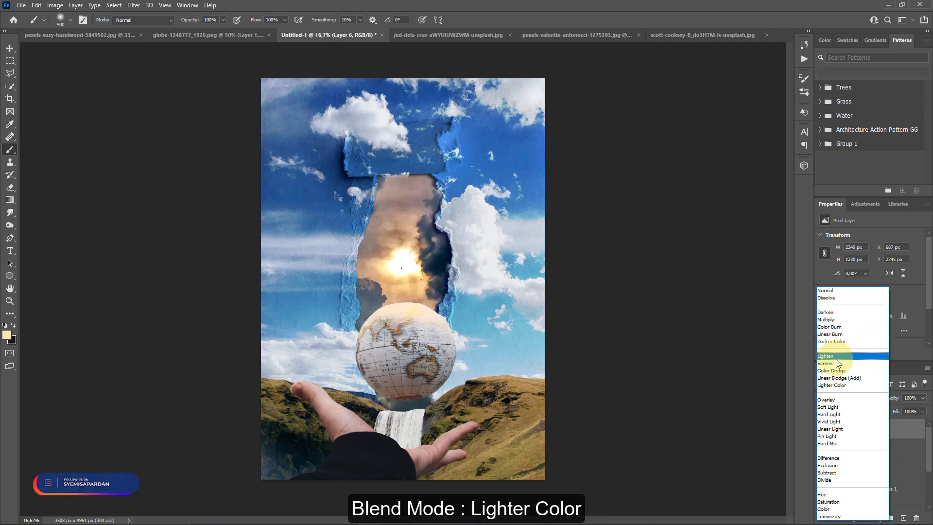
left_click(827, 388)
left_click(921, 398)
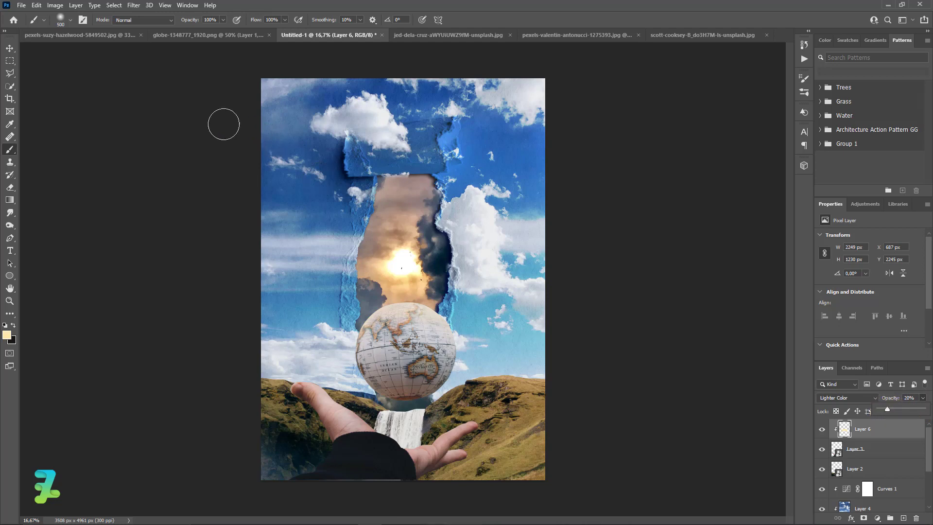
Copy the Earth image's layer into the main composition, close its source window, and place the layer directly above the sunset layer
left_click(81, 39)
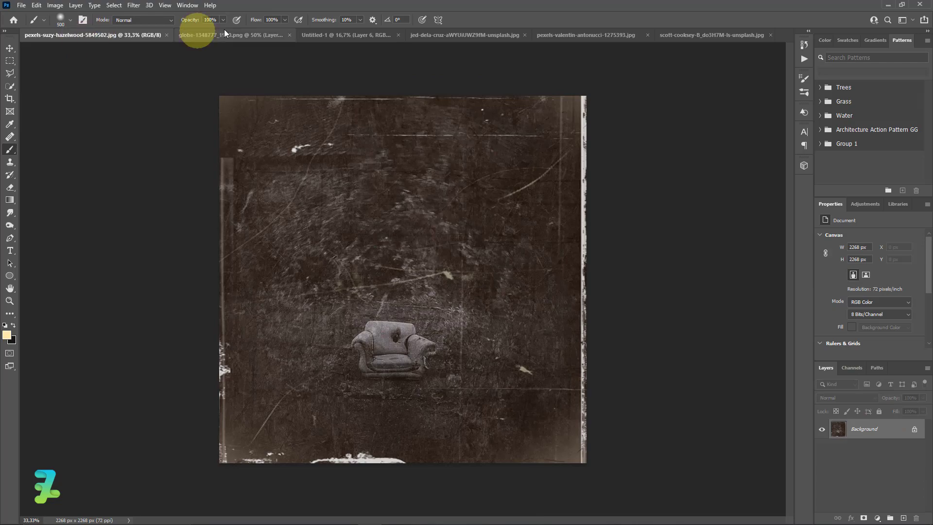
left_click(228, 36)
right_click(229, 36)
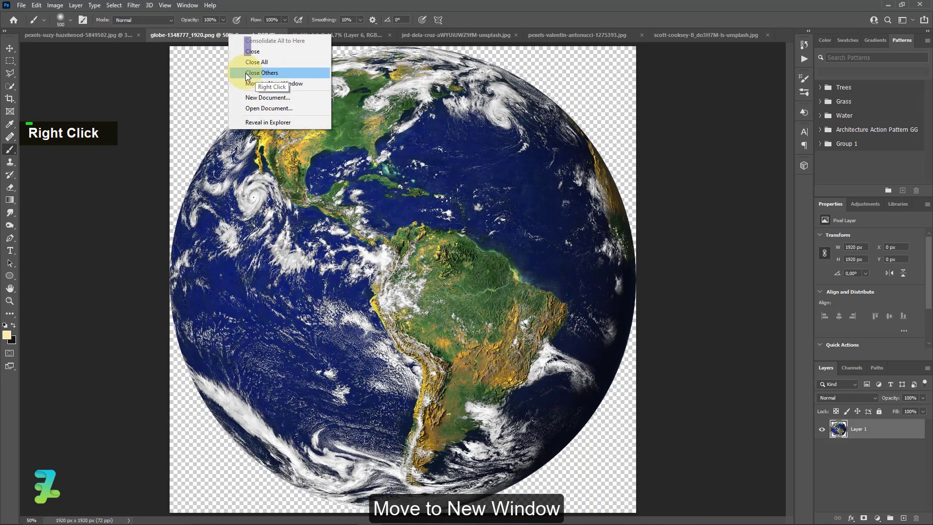
left_click(272, 83)
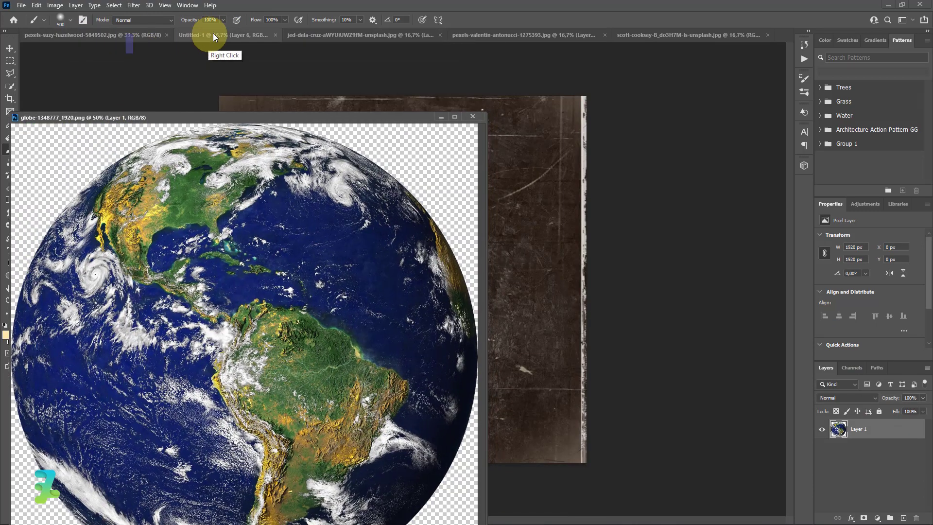
left_click(214, 36)
left_click(248, 205)
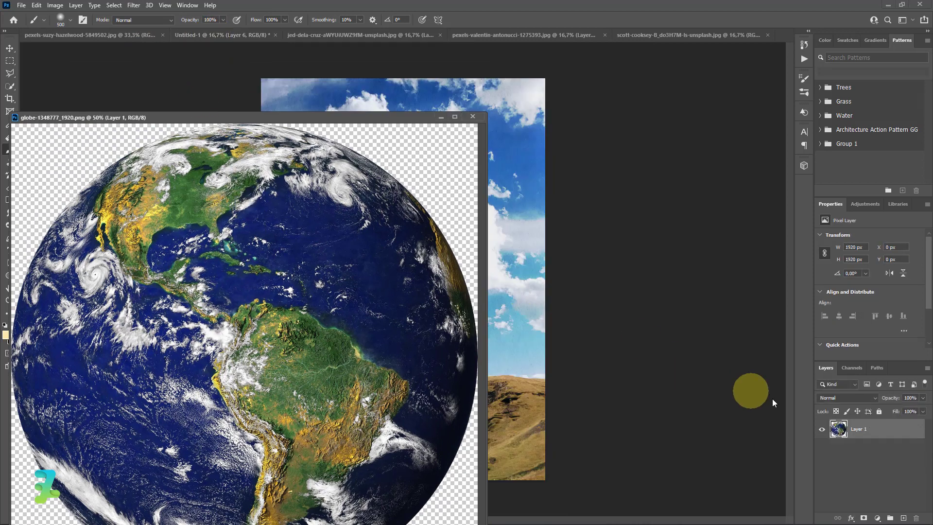
left_click_drag(836, 429, 516, 290)
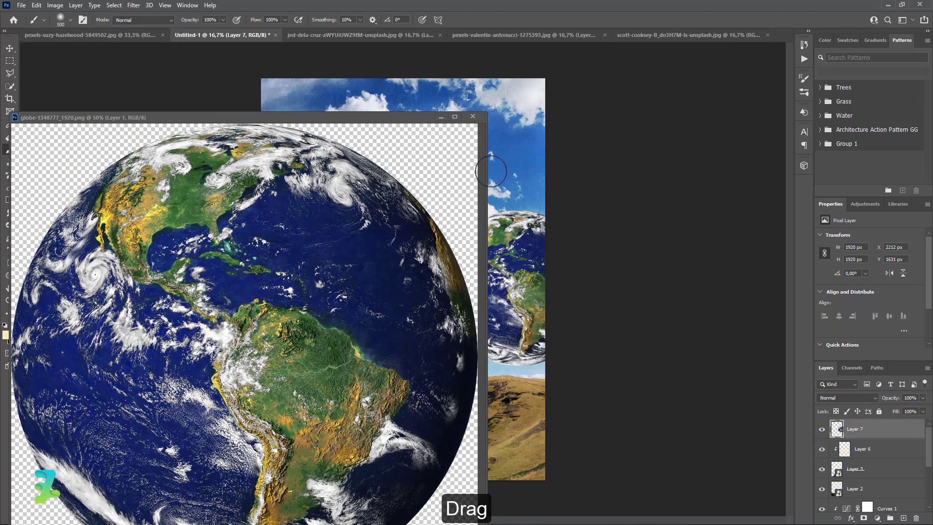
left_click(473, 117)
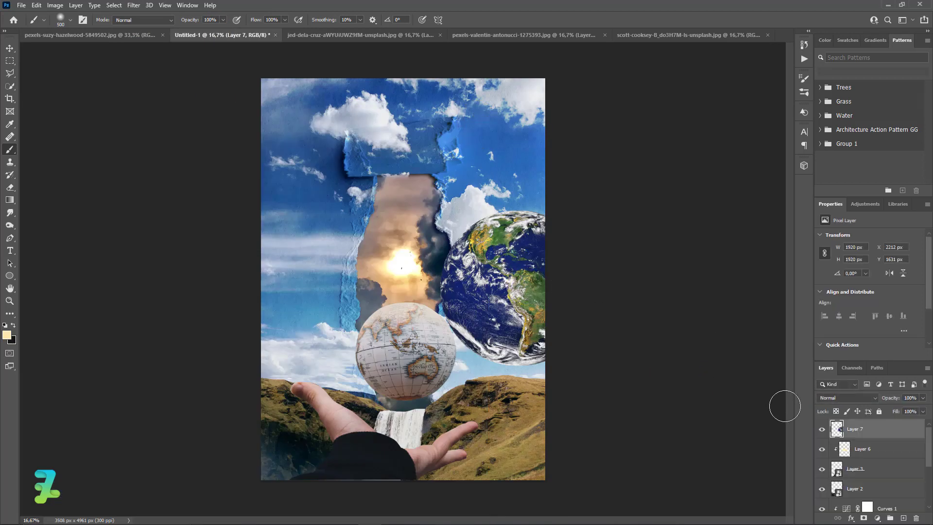
left_click_drag(841, 428, 854, 473)
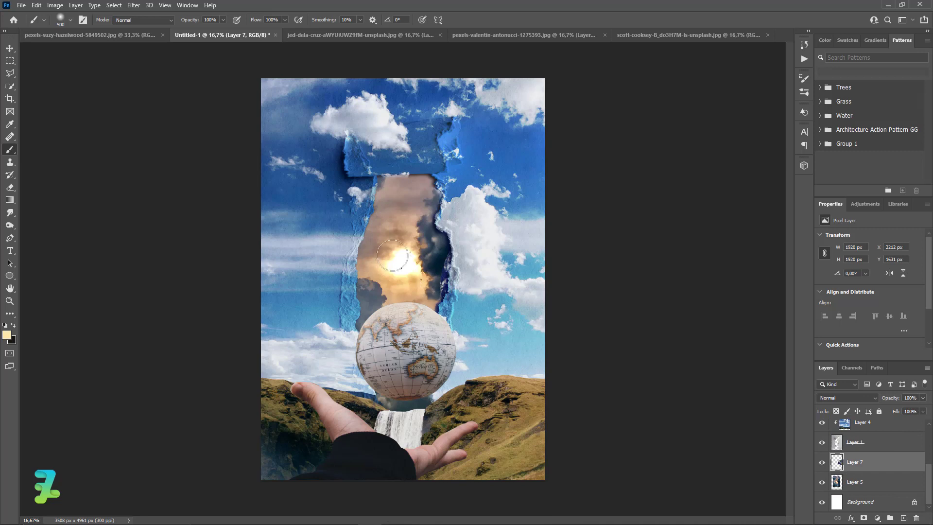
Scale the Earth to about 20.66% and position it just right of the sun inside the torn opening
left_click(9, 48)
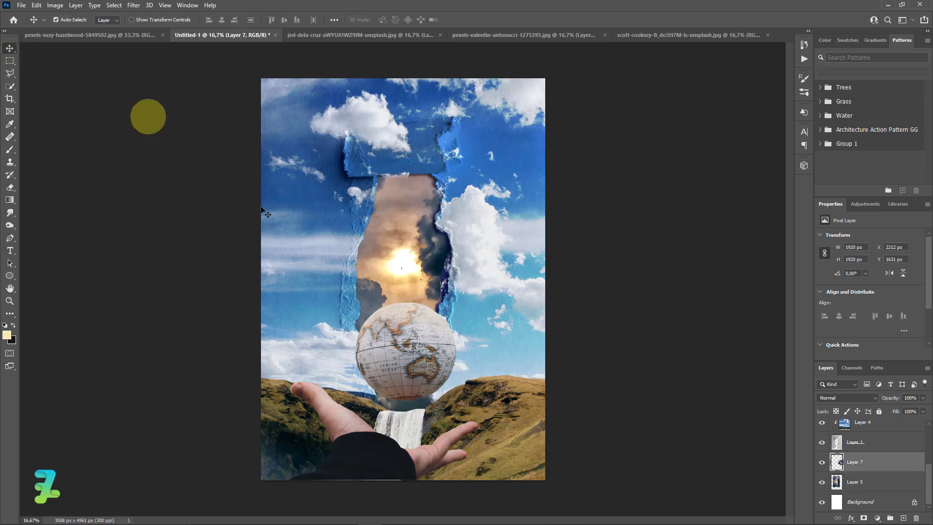
key("ctrl")
key("ctrl+t")
left_click_drag(480, 277, 374, 259)
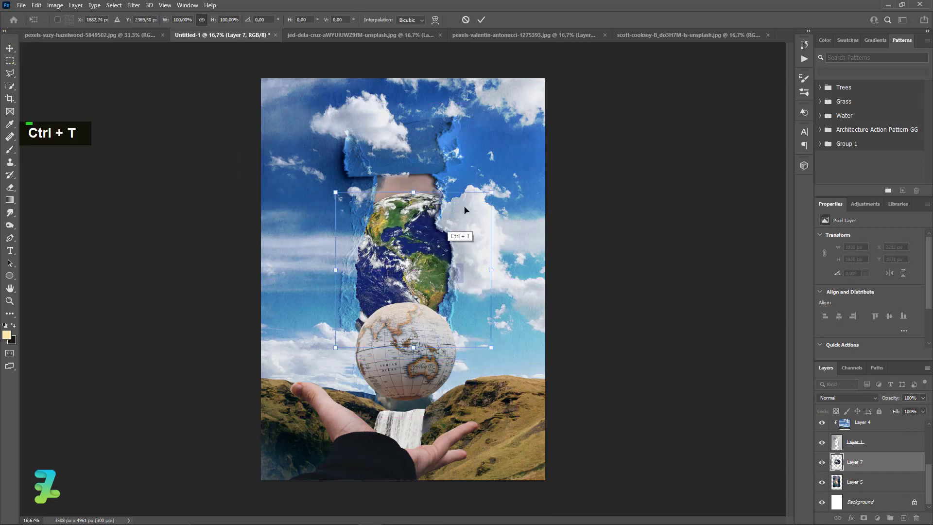
key("alt")
left_click_drag(488, 192, 411, 267)
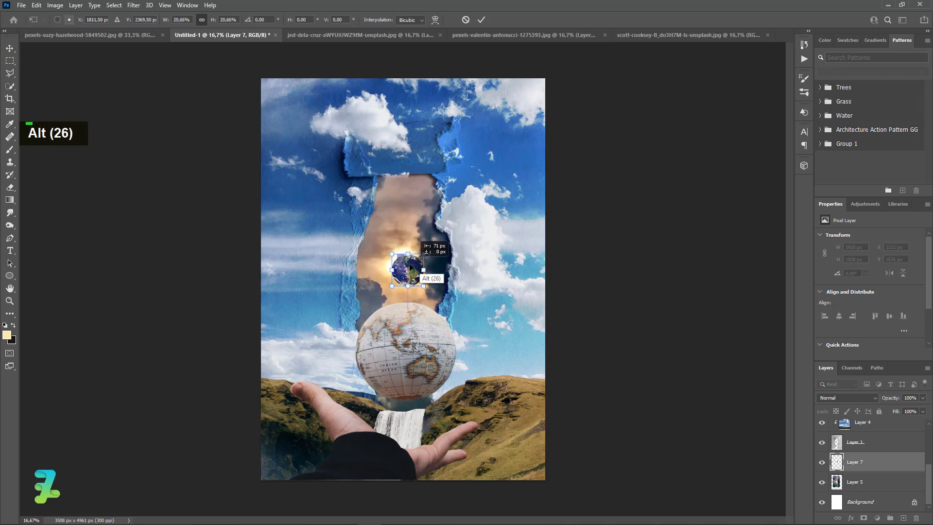
left_click(9, 48)
key("ctrl+equal")
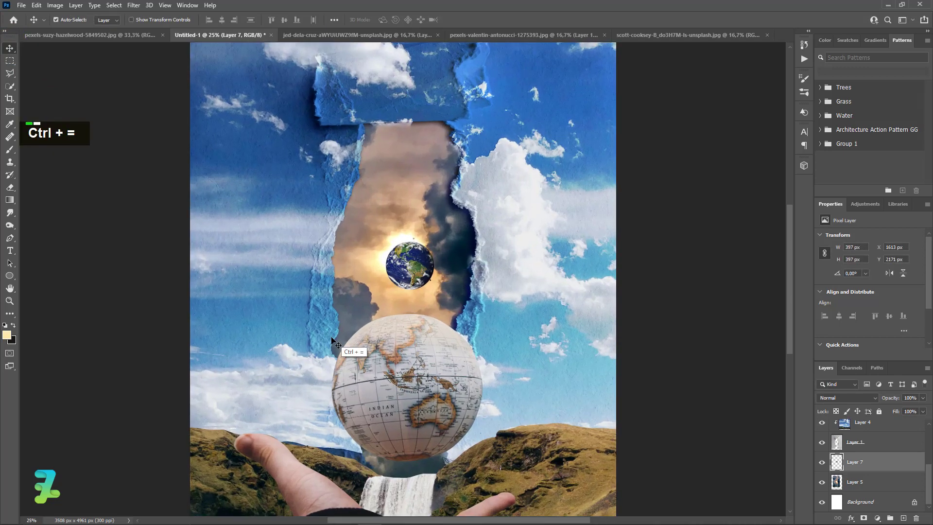
left_click_drag(416, 256, 443, 249)
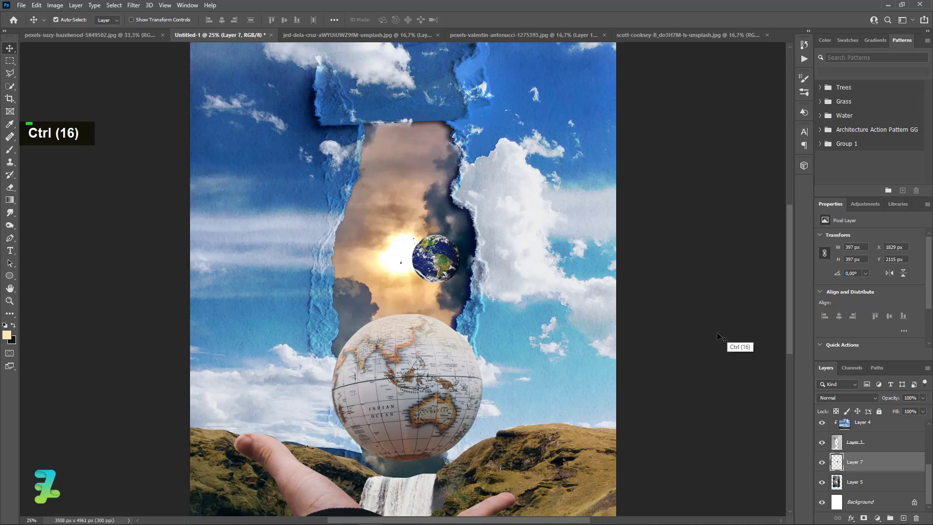
Add an Inner Glow effect to the Earth layer in pale yellow #f8f4b4, sampled from the glow around the sun
double_click(878, 467)
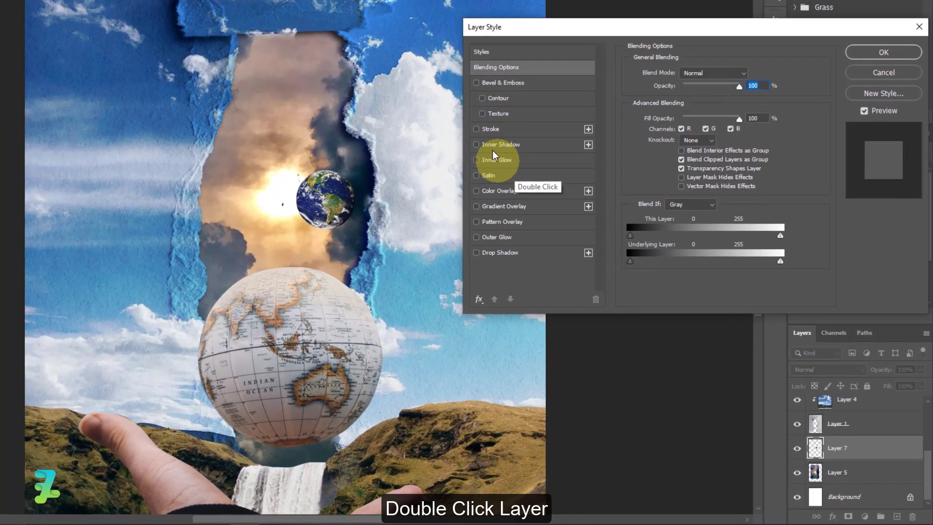
left_click(474, 161)
left_click(490, 161)
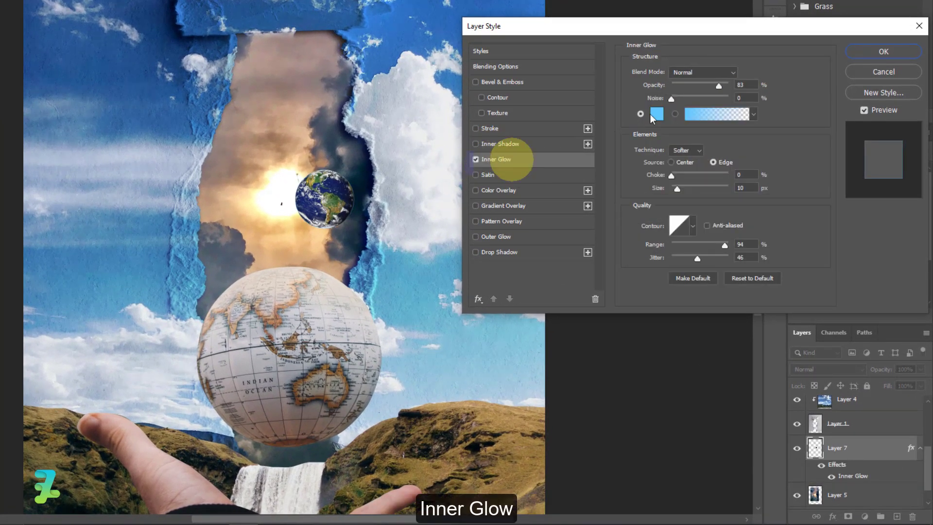
left_click(653, 115)
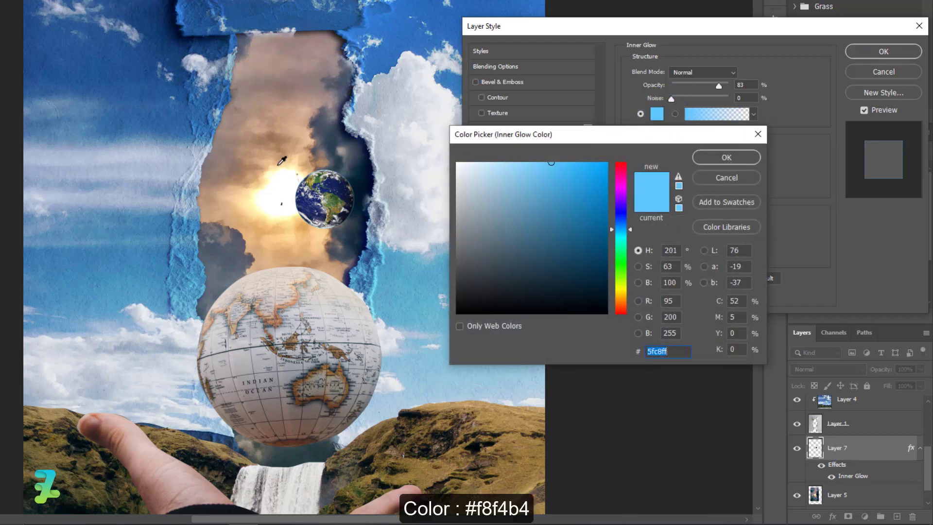
left_click(279, 164)
left_click_drag(277, 170, 272, 177)
left_click(709, 157)
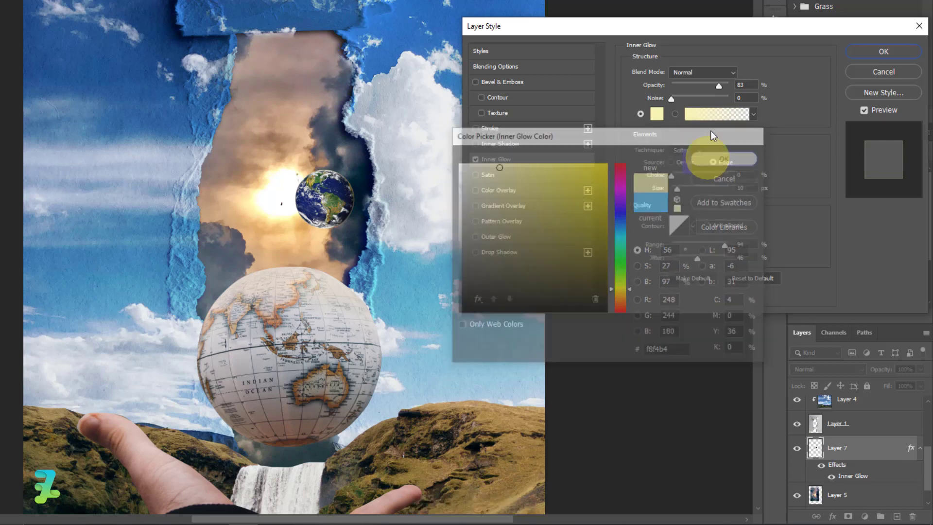
Set the Inner Glow's opacity to 99%, choke to 0% and size to 90 px
left_click_drag(717, 87, 728, 86)
mouse_move(677, 190)
left_mouse_down()
mouse_move(693, 187)
mouse_move(672, 179)
left_mouse_up()
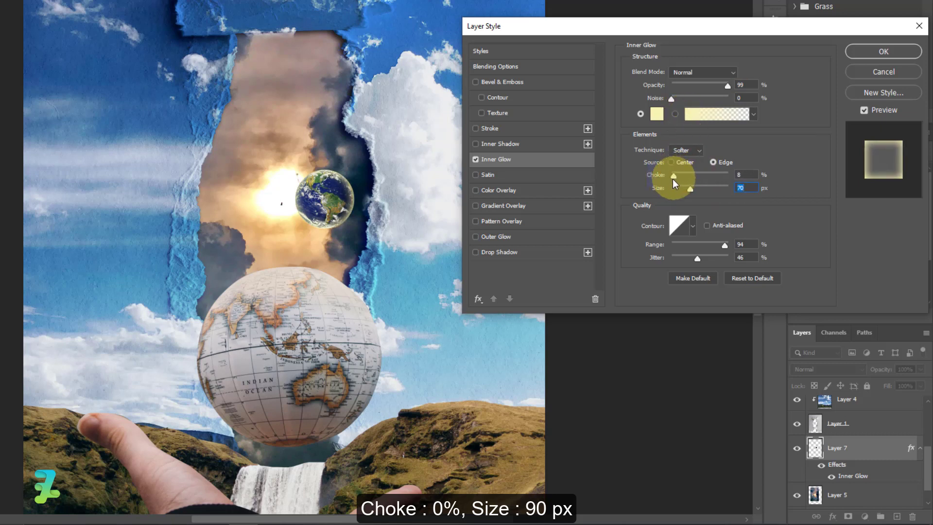
left_click(672, 181)
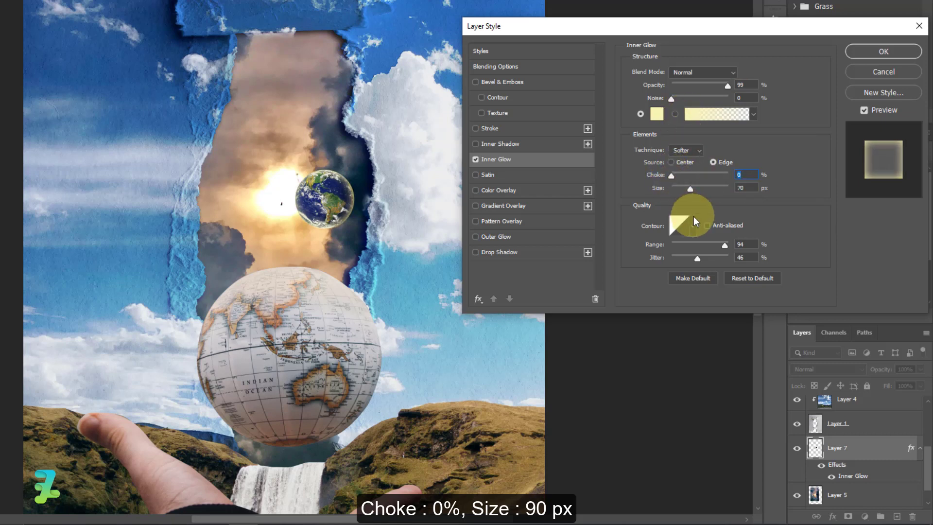
left_click_drag(689, 189, 692, 191)
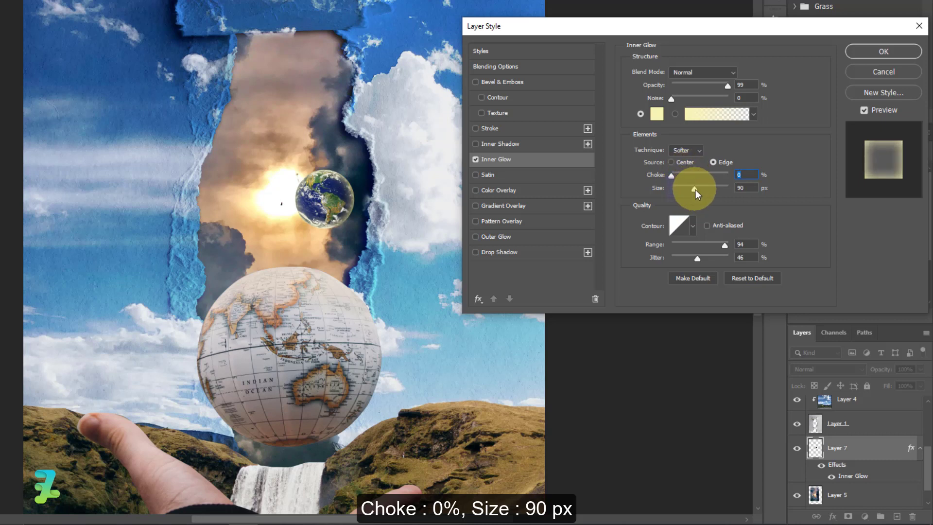
left_click_drag(695, 189, 696, 189)
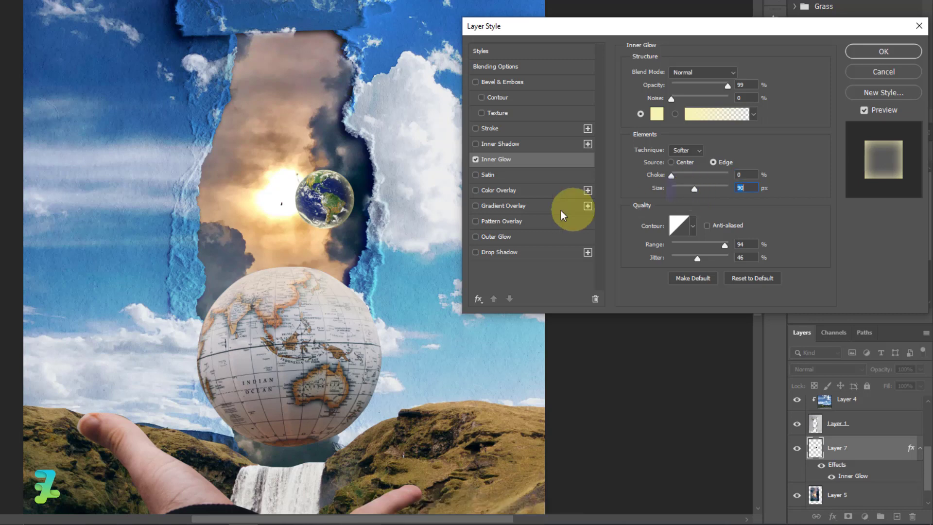
Add an Outer Glow effect to the Earth layer using the color #ffd884
left_click(476, 236)
left_click(493, 236)
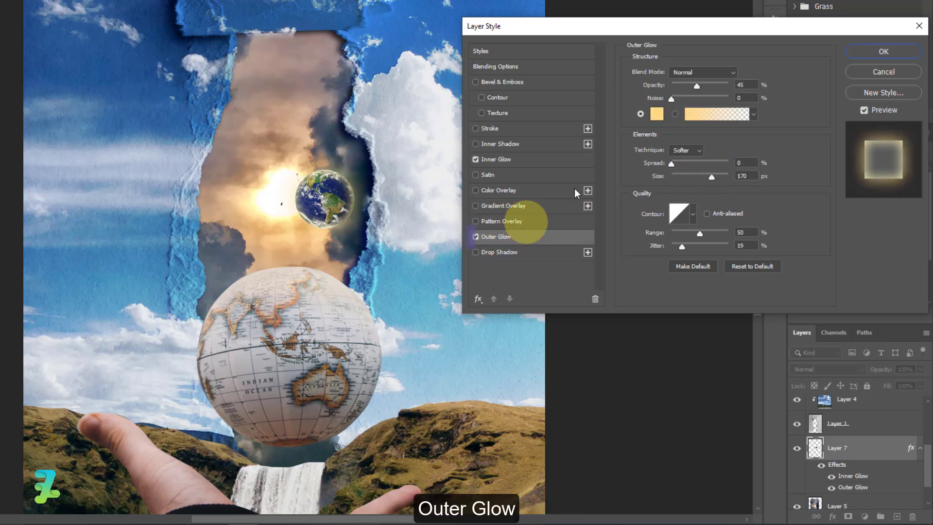
left_click(657, 115)
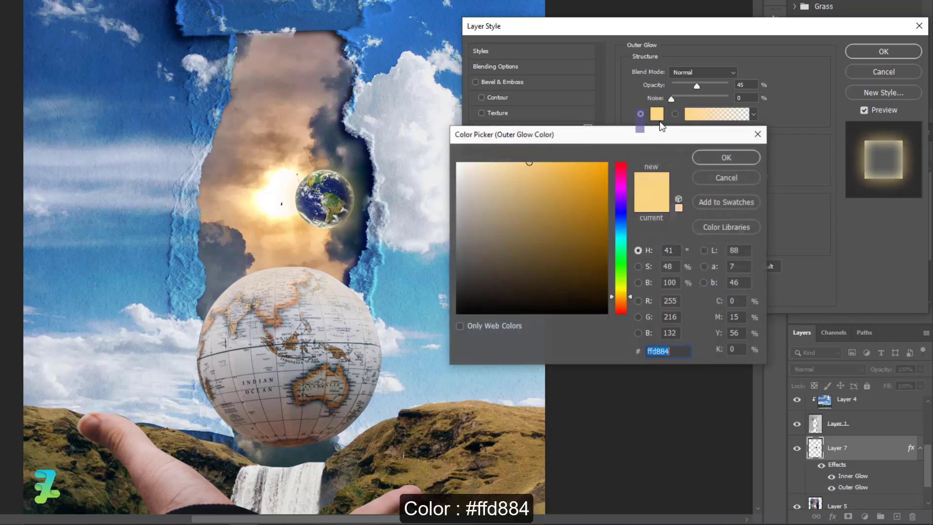
left_click(725, 157)
Set the Outer Glow's size to 98 px, raise its opacity slightly, and apply the layer style
left_click_drag(692, 176, 706, 181)
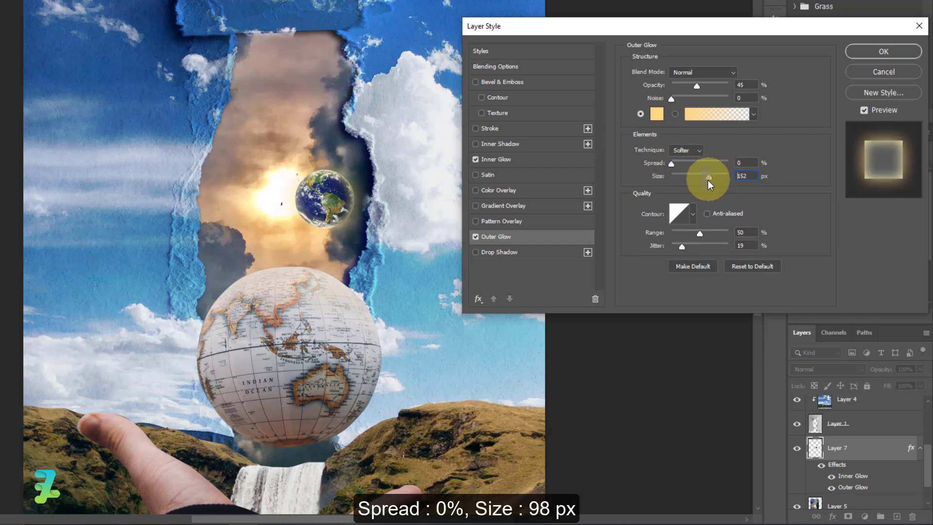
left_click_drag(708, 179, 697, 181)
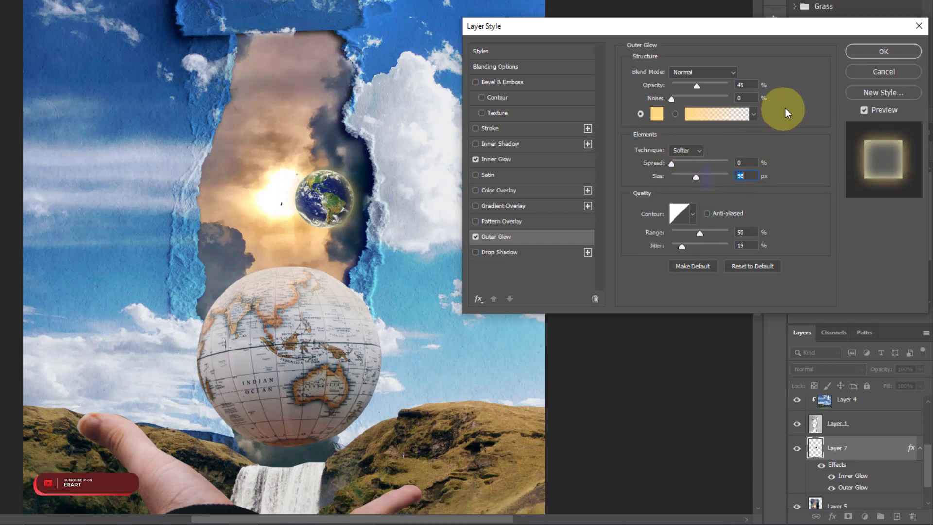
left_click_drag(696, 86, 705, 94)
left_click(882, 51)
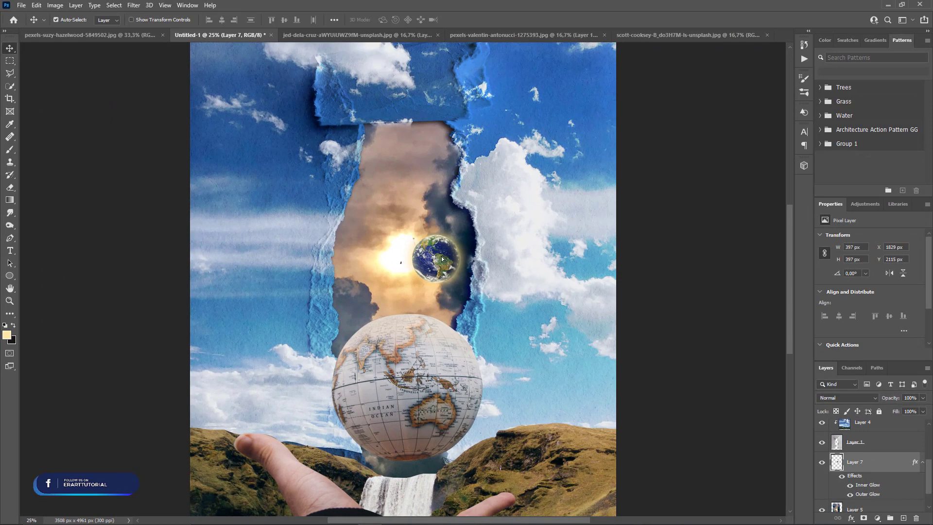
Move the Earth so that it sits centered over the sun
left_click_drag(415, 258, 404, 262)
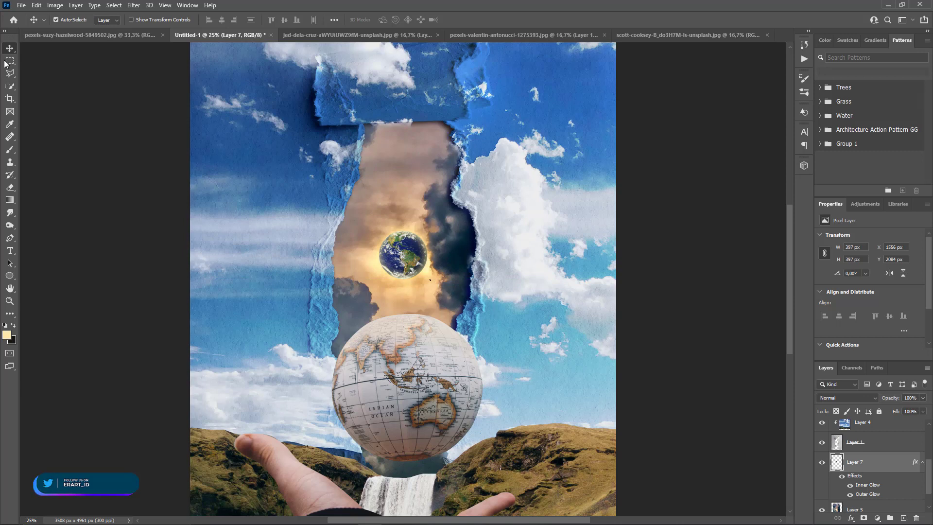
Add a Brightness/Contrast adjustment clipped to the hand-and-globe layer, with brightness 16 and contrast 12
scroll(877, 453, "up", 6)
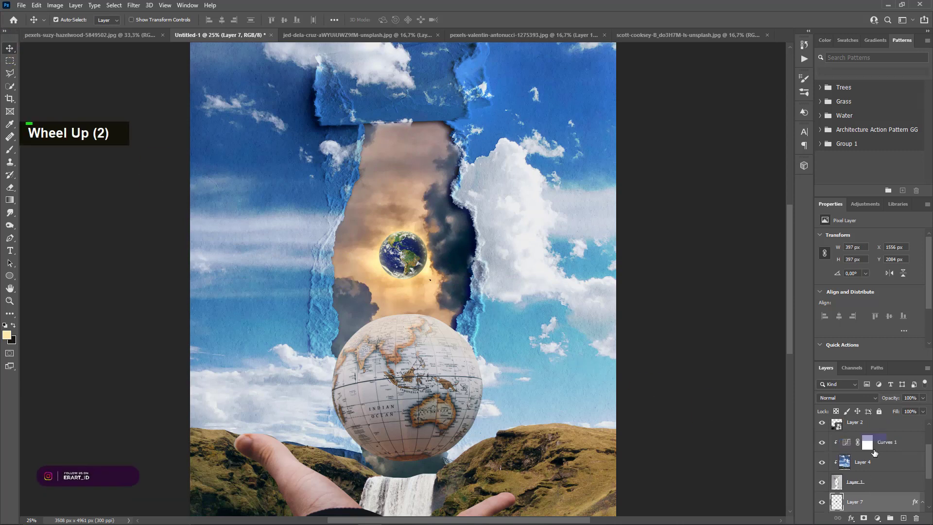
scroll(879, 451, "up", 1)
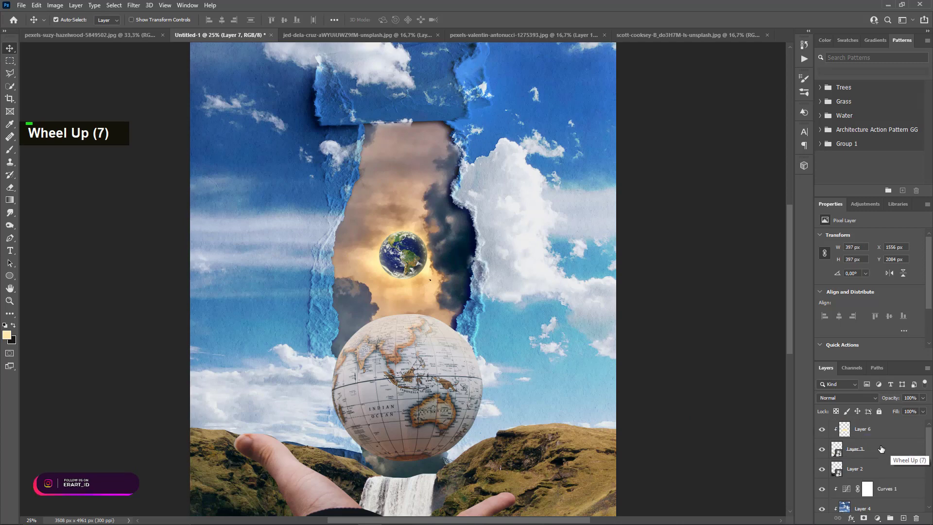
left_click(880, 448)
key("ctrl+minus")
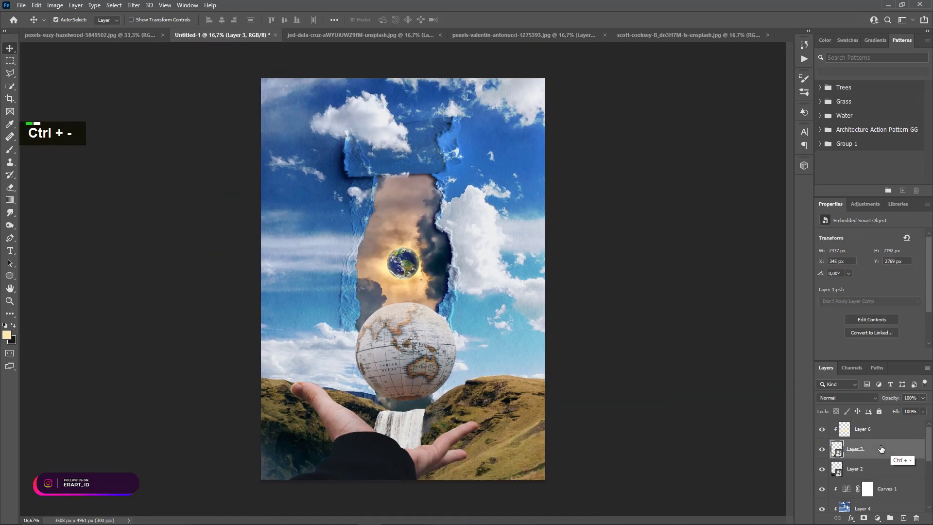
left_click(878, 518)
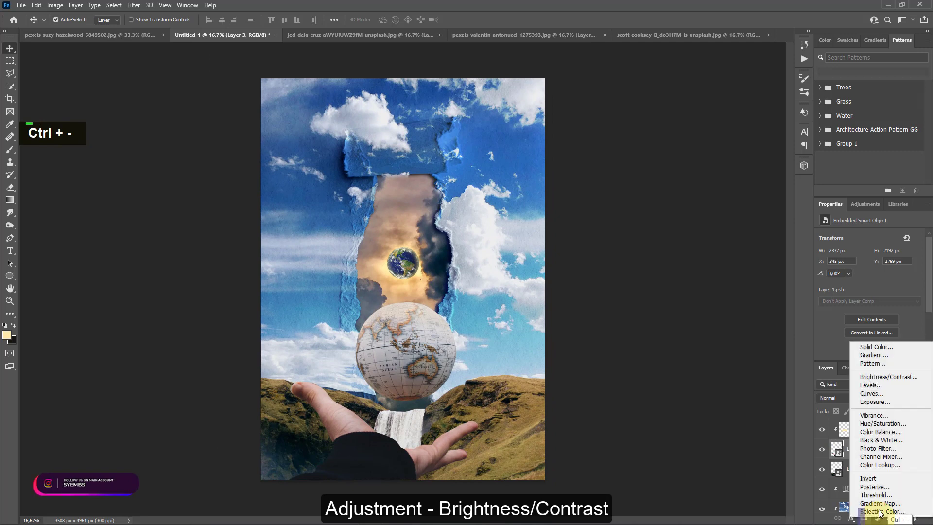
left_click(882, 377)
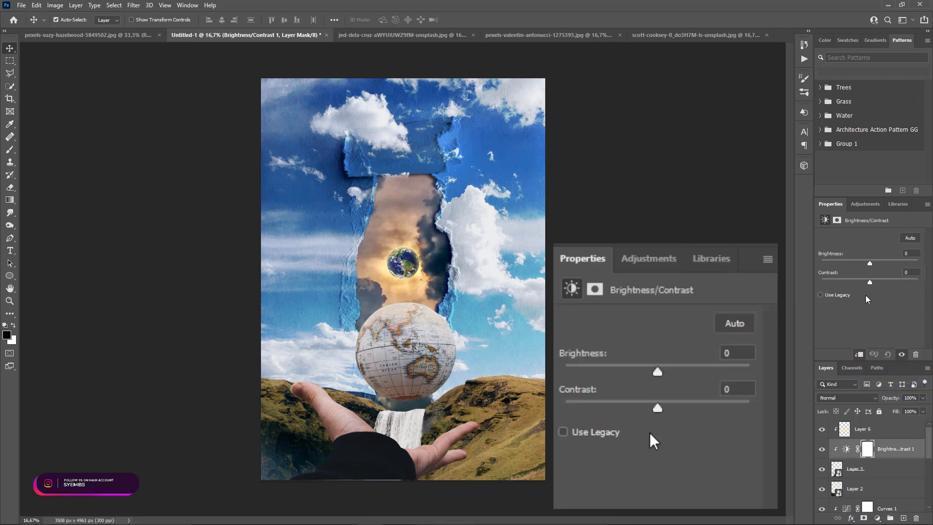
left_click(868, 262)
left_click_drag(868, 262, 875, 292)
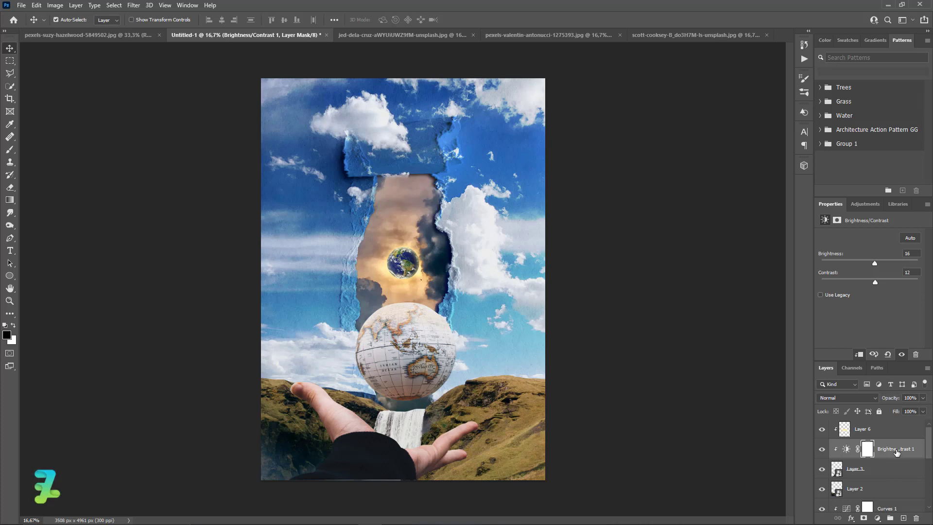
Add a new empty layer between the hand-and-globe layer and the waterfall landscape layer
left_click(892, 488)
left_click(904, 519)
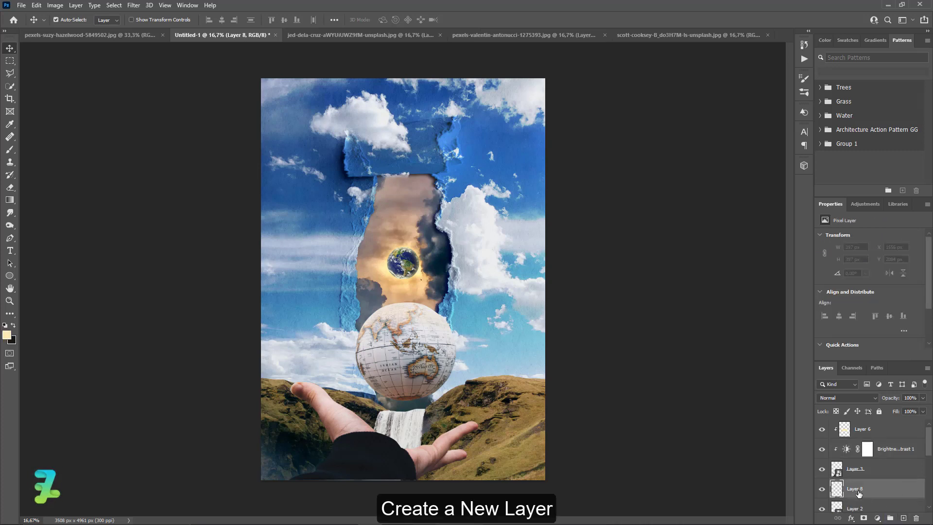
Paint a pale yellow glow behind the globe with a 1500 px soft brush and set that layer's opacity to 66%
left_click(10, 149)
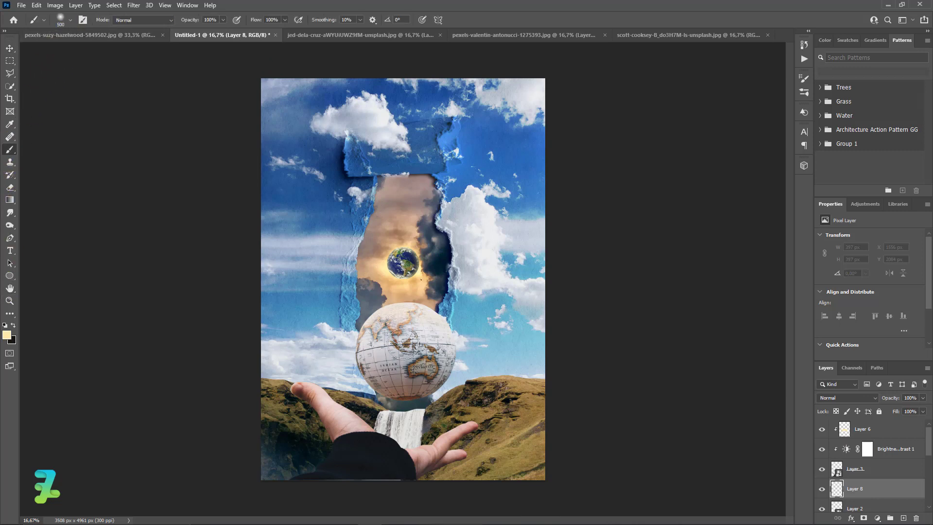
key("bracketright")
key("bracketright")
key("bracketright")
key("bracketright")
key("bracketright")
key("bracketright")
key("bracketright")
key("bracketright")
key("bracketright")
key("bracketright")
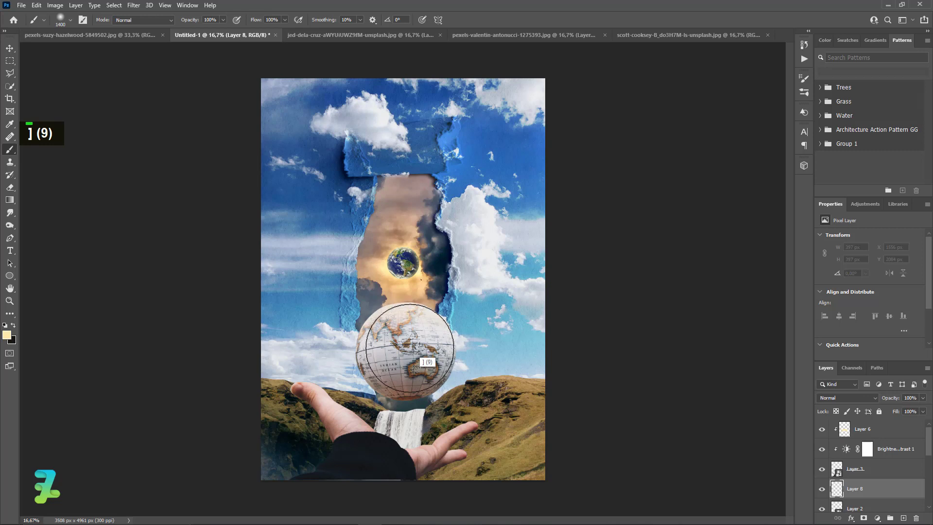
mouse_move(405, 348)
left_mouse_down()
mouse_move(398, 343)
mouse_move(407, 339)
mouse_move(393, 356)
mouse_move(410, 350)
left_mouse_up()
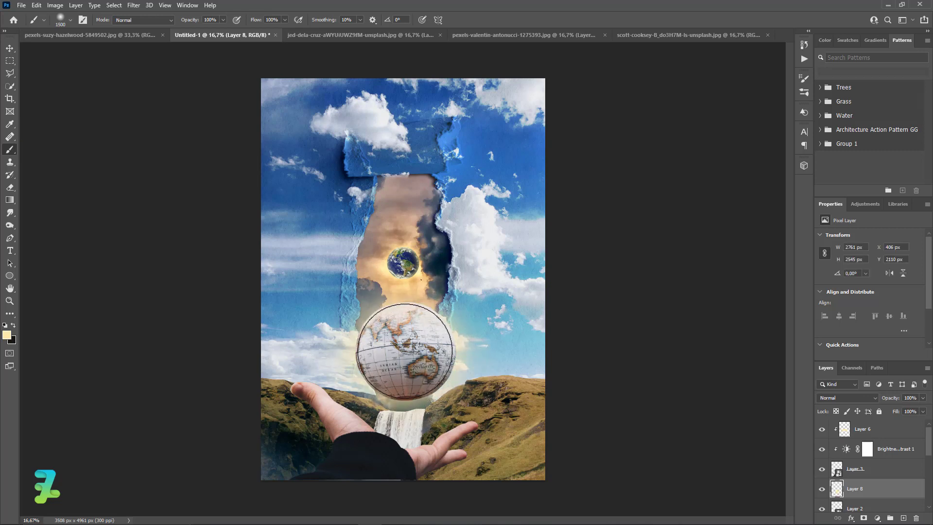
left_click(10, 48)
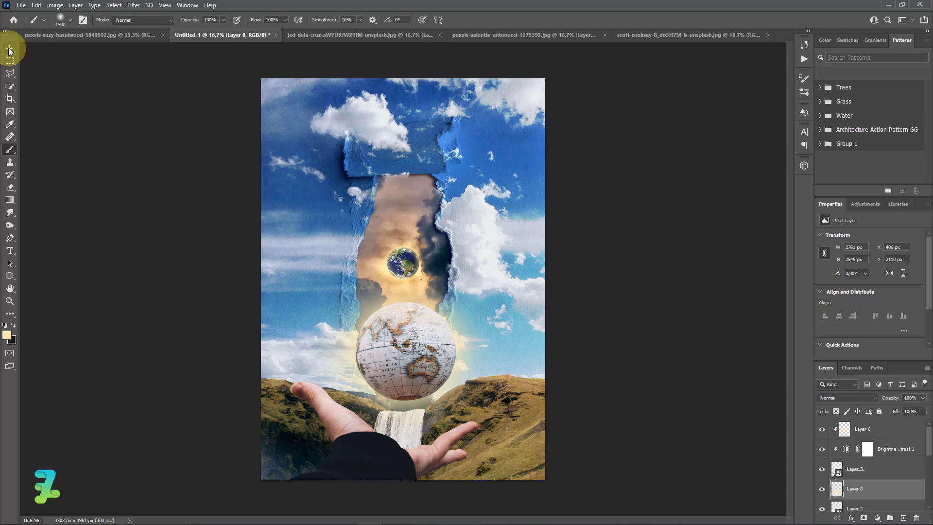
left_click(922, 397)
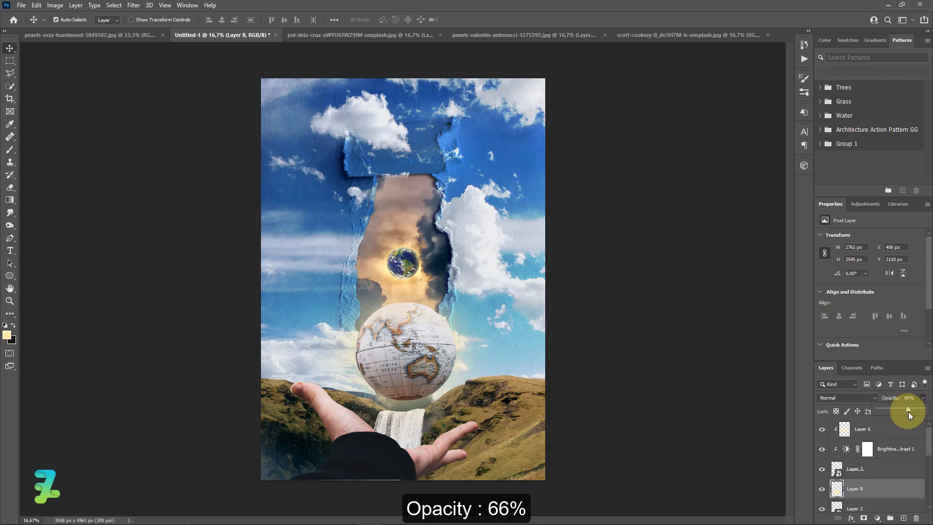
Add a new layer above Layer 6 and clip it to the hand-and-globe layer
left_click(889, 430)
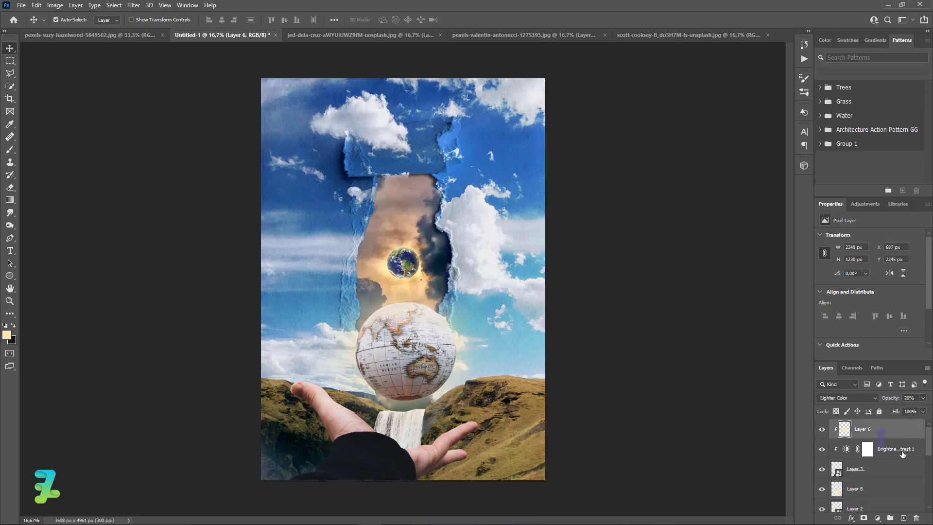
left_click(902, 518)
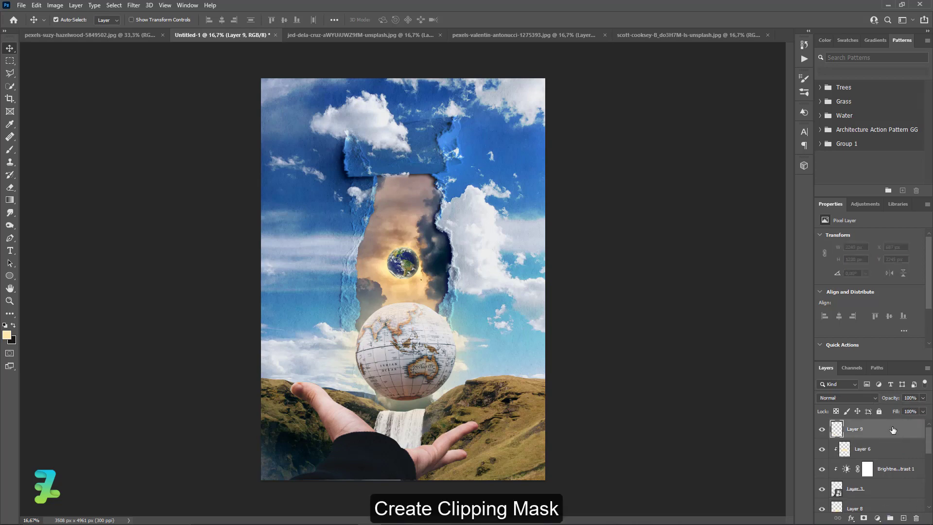
right_click(875, 429)
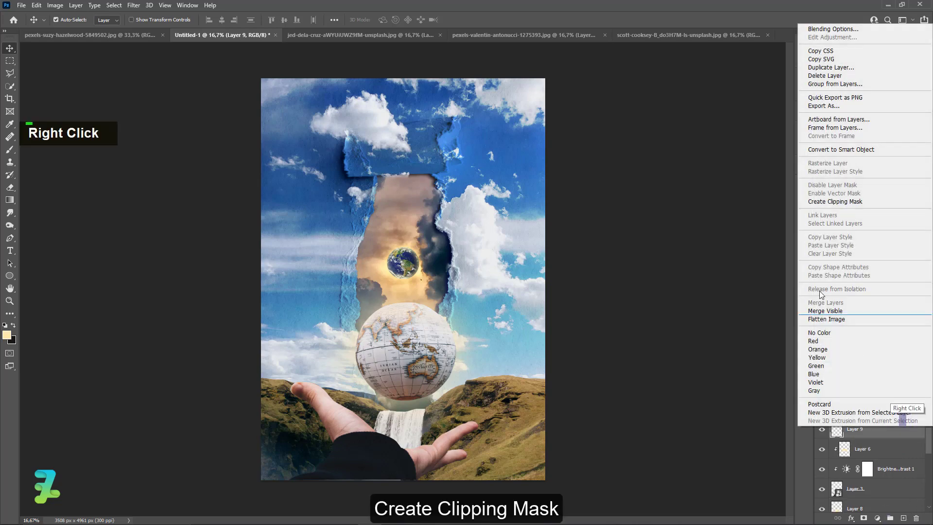
left_click(826, 202)
Paint pale yellow light onto the globe's upper edges on the clipped layer with the 1500 px soft brush, undoing unwanted strokes
left_click(8, 152)
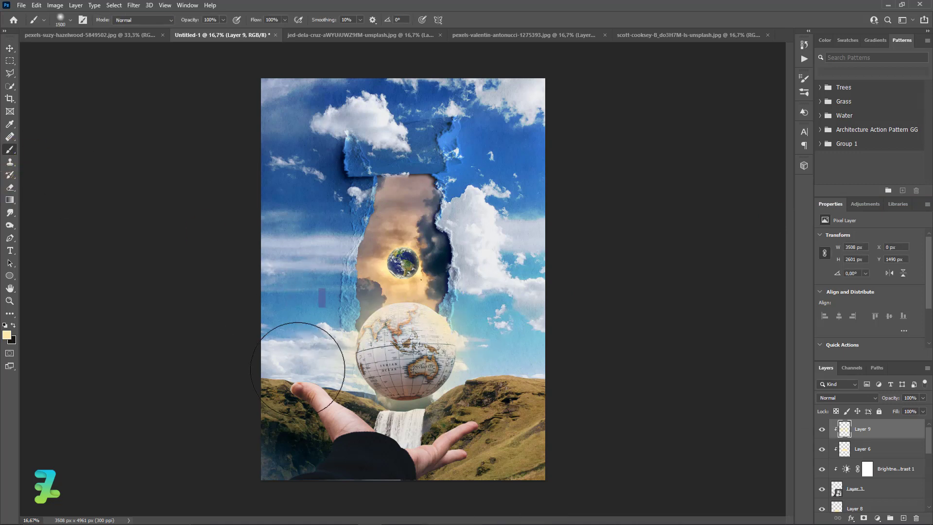
left_click_drag(312, 355, 344, 375)
key("ctrl+z")
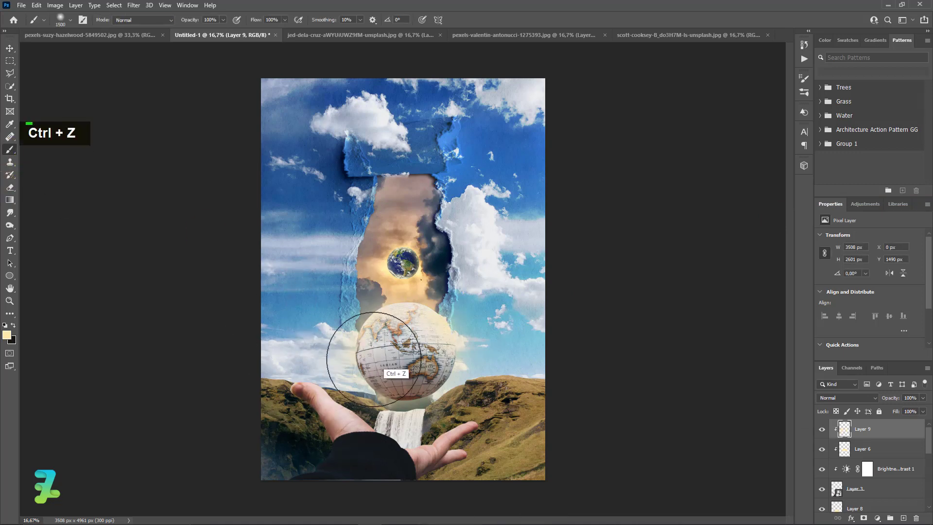
key("ctrl+z")
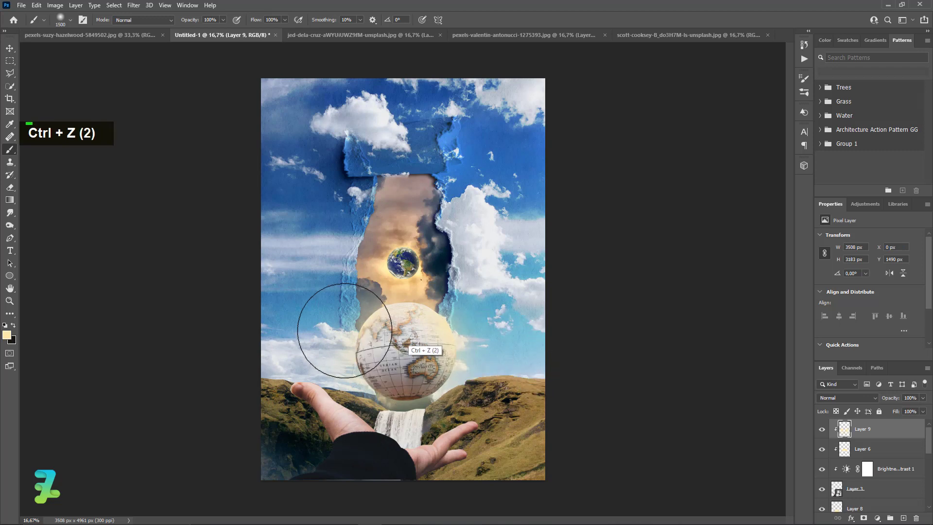
mouse_move(309, 305)
left_mouse_down()
mouse_move(366, 262)
mouse_move(330, 260)
left_mouse_up()
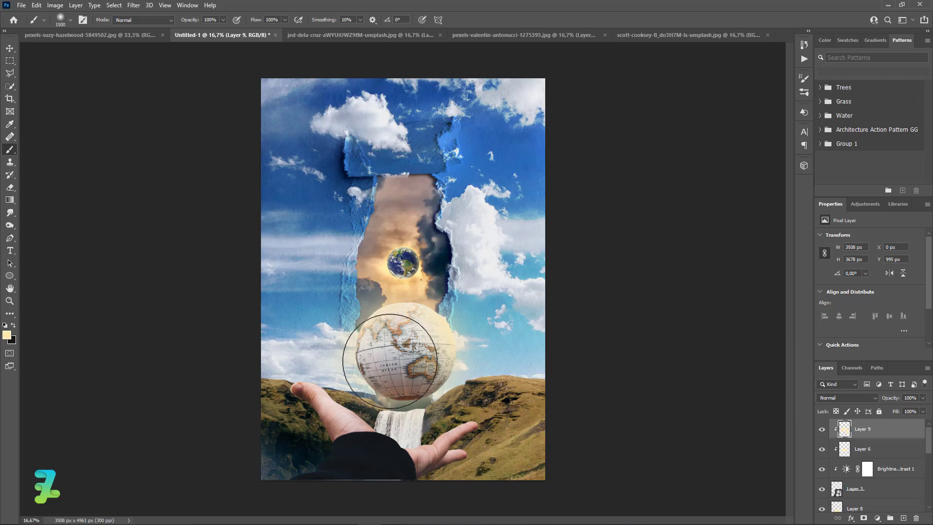
Reduce the brush to 800 px and add more pale yellow light along both sides of the globe
key("bracketleft")
key("bracketleft")
key("bracketleft")
key("bracketleft")
key("bracketleft")
key("bracketleft")
key("bracketleft")
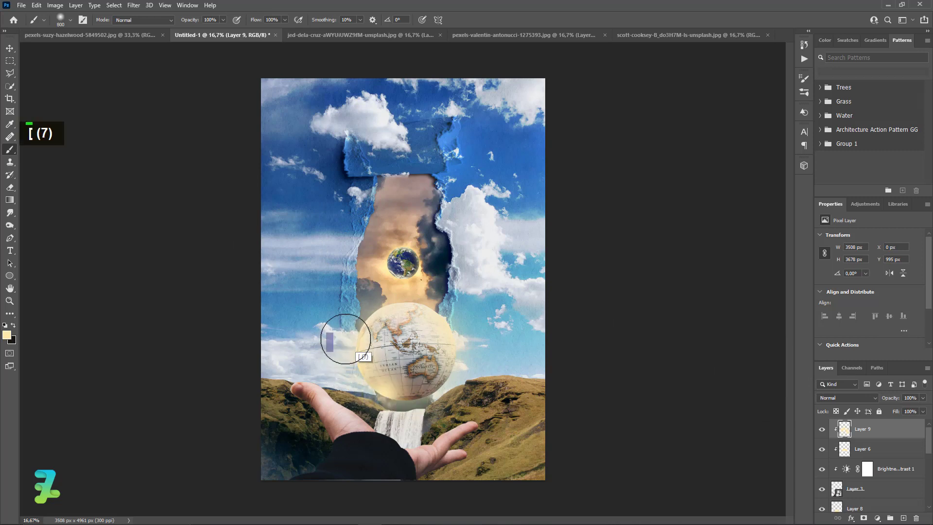
double_click(362, 291)
double_click(486, 362)
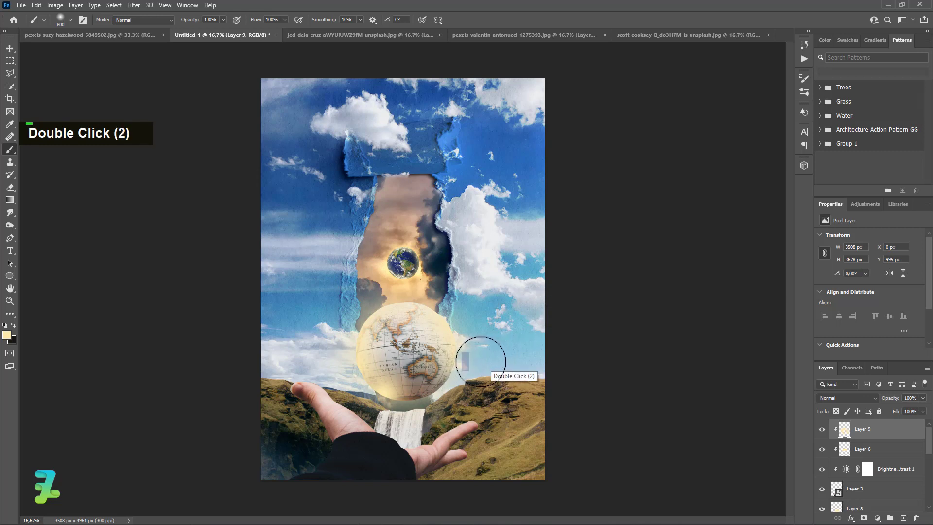
Set the painted light layer's opacity to 14%
left_click(923, 398)
left_click_drag(923, 410, 881, 414)
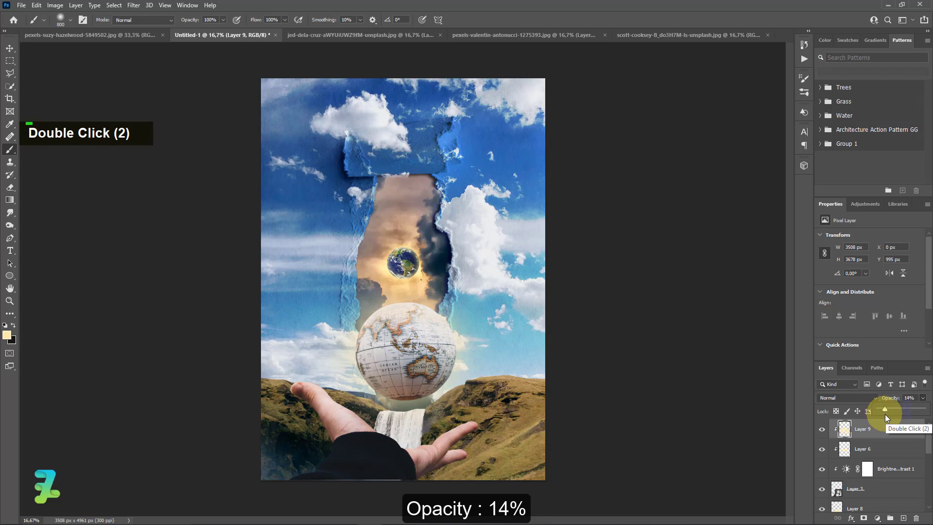
left_click(9, 48)
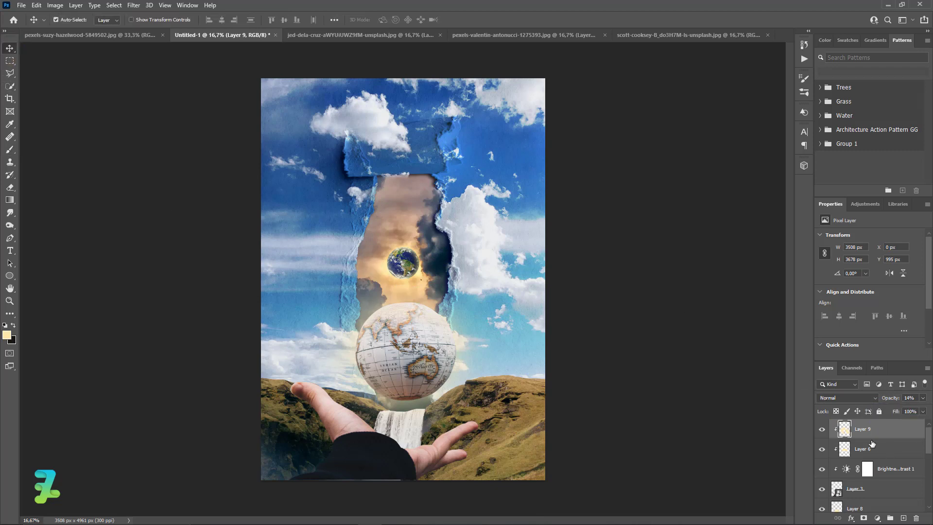
Add a Vibrance adjustment clipped to the sunset layer, with vibrance +26 and saturation +11
scroll(872, 444, "down", 5)
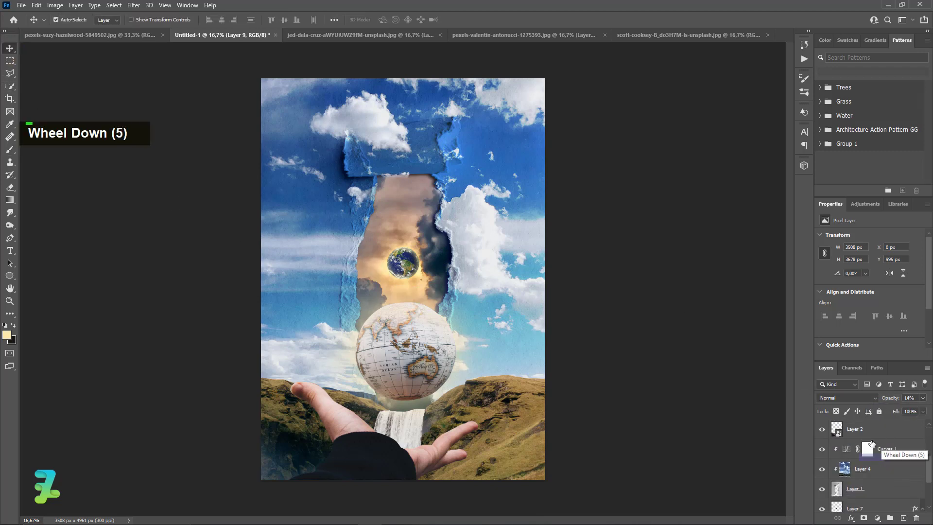
scroll(872, 443, "down", 3)
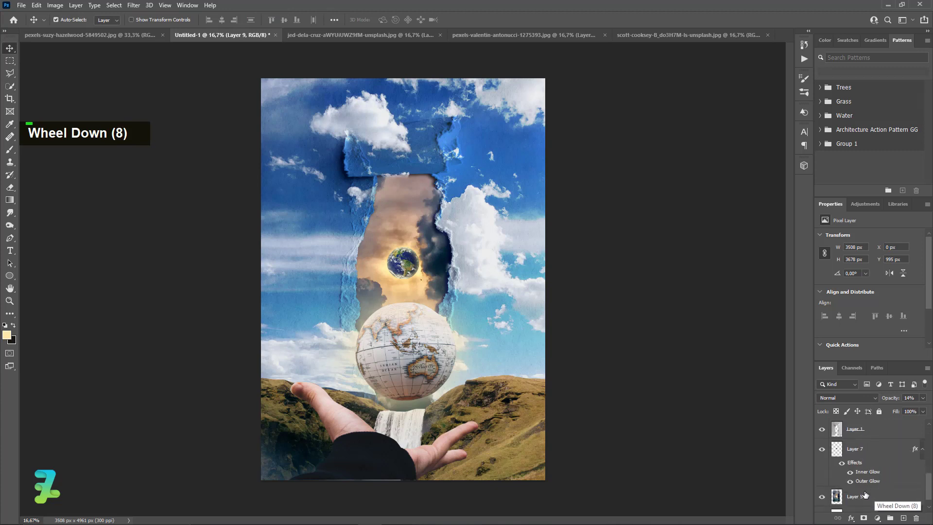
left_click(865, 494)
left_click(878, 518)
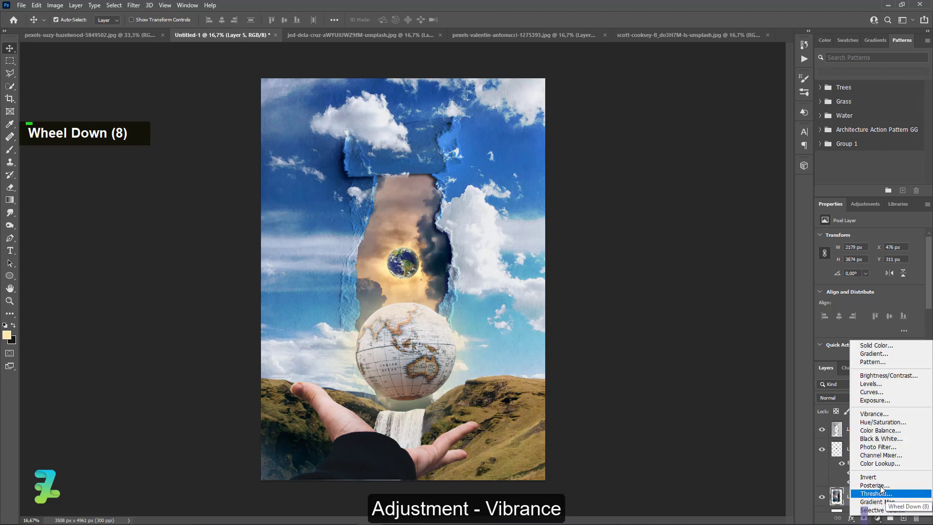
left_click(881, 413)
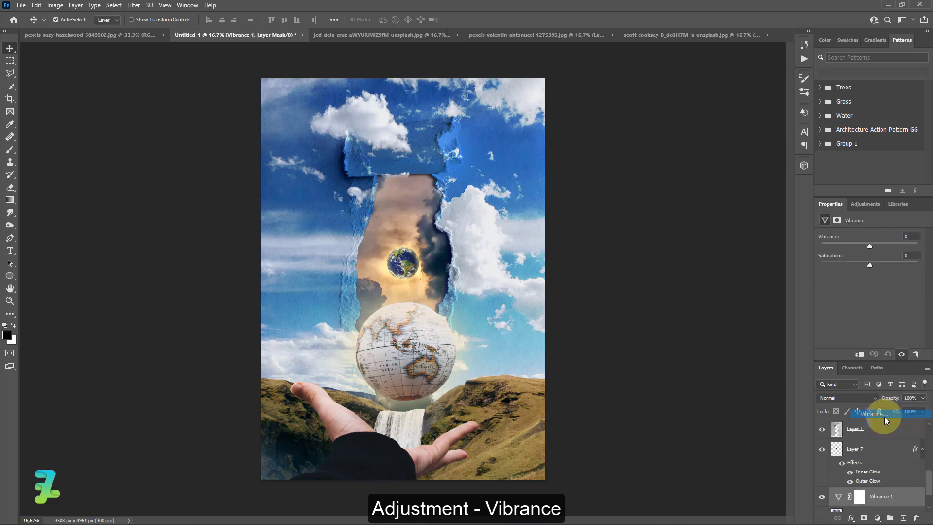
left_click(860, 358)
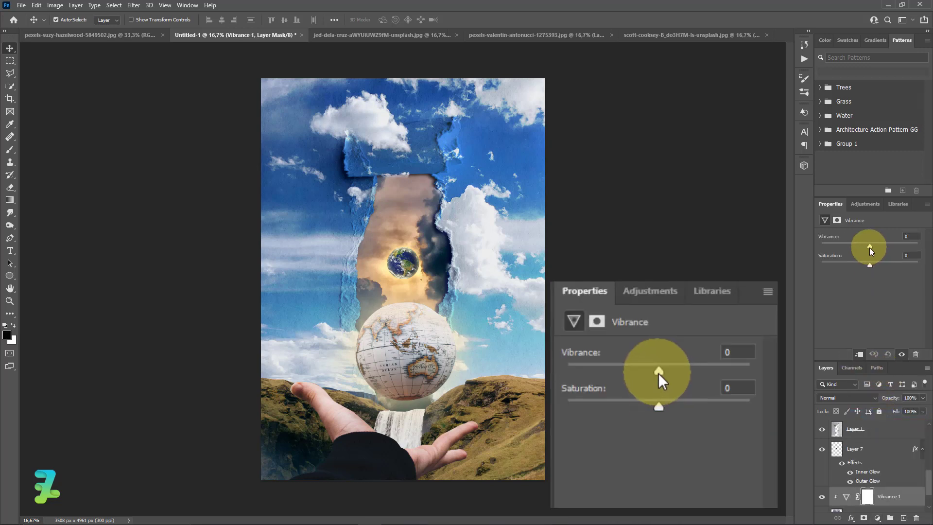
left_click_drag(870, 247, 875, 274)
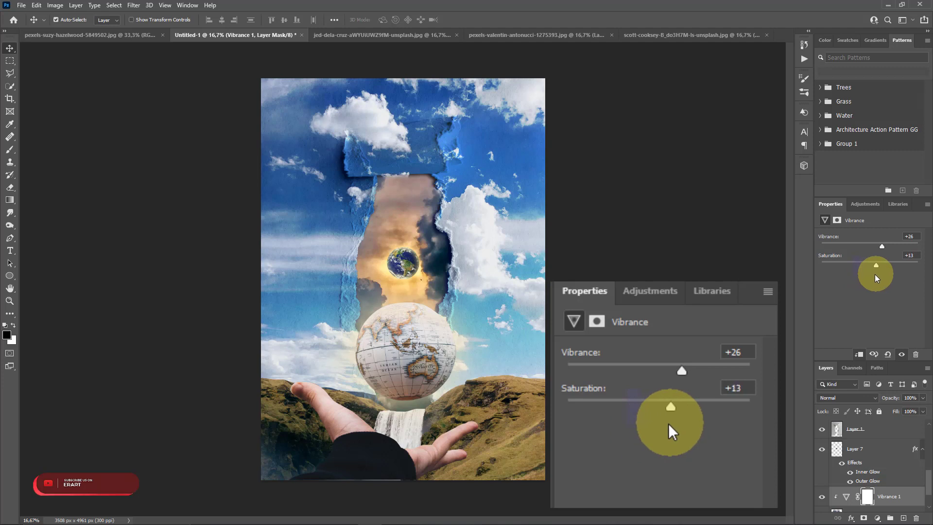
Add an Exposure adjustment clipped to the sunset layer, with exposure +0.10 and offset 0
left_click(877, 518)
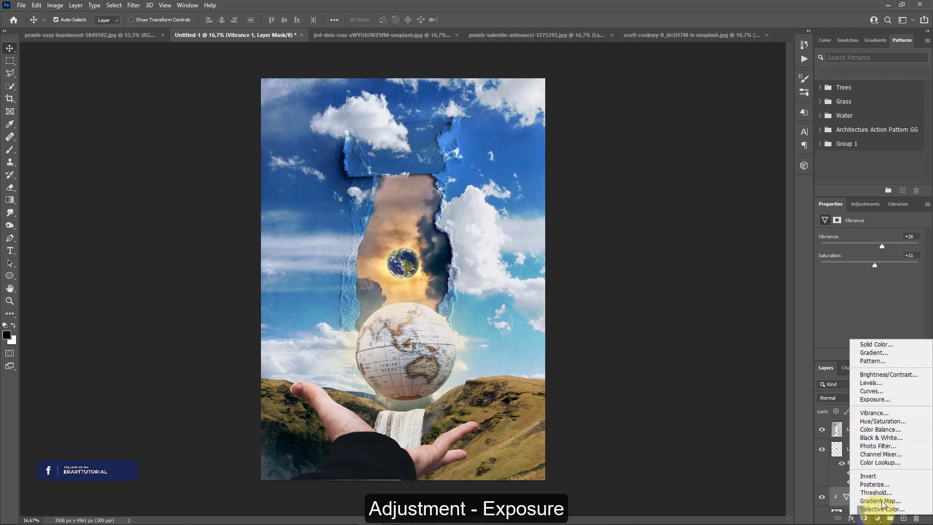
left_click(875, 403)
left_click(859, 356)
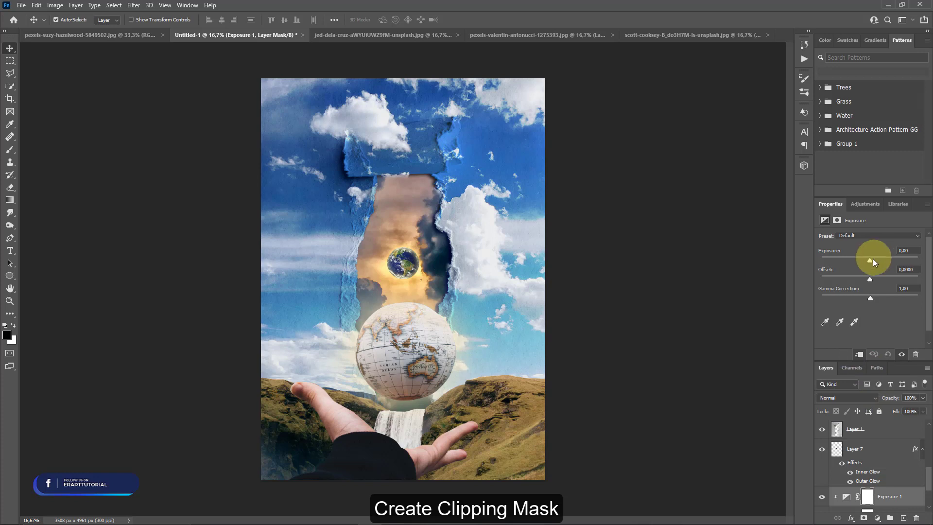
left_click_drag(870, 259, 874, 282)
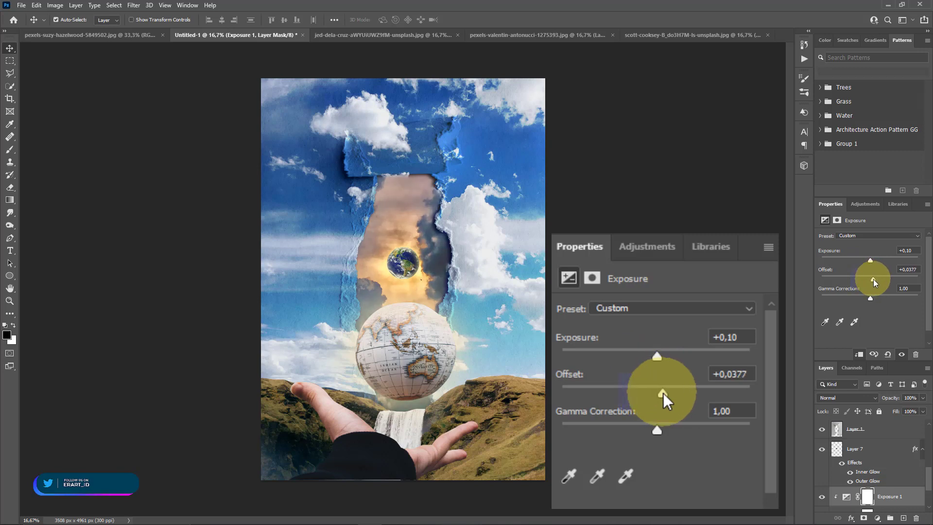
key("s")
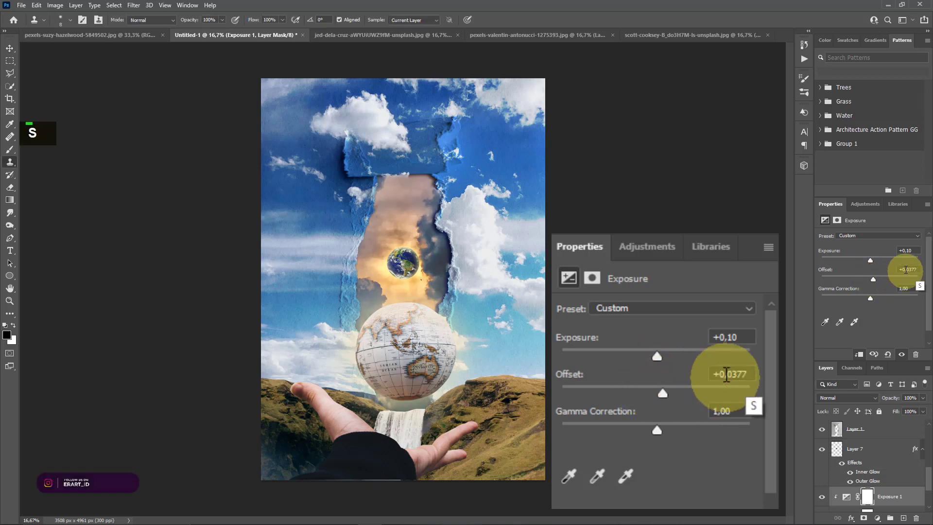
left_click(914, 267)
key("ctrl+a")
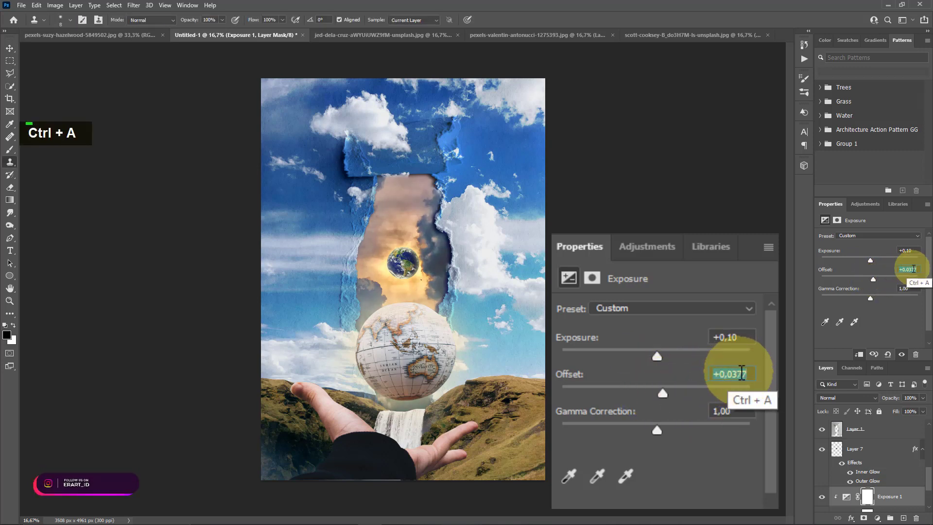
type("0")
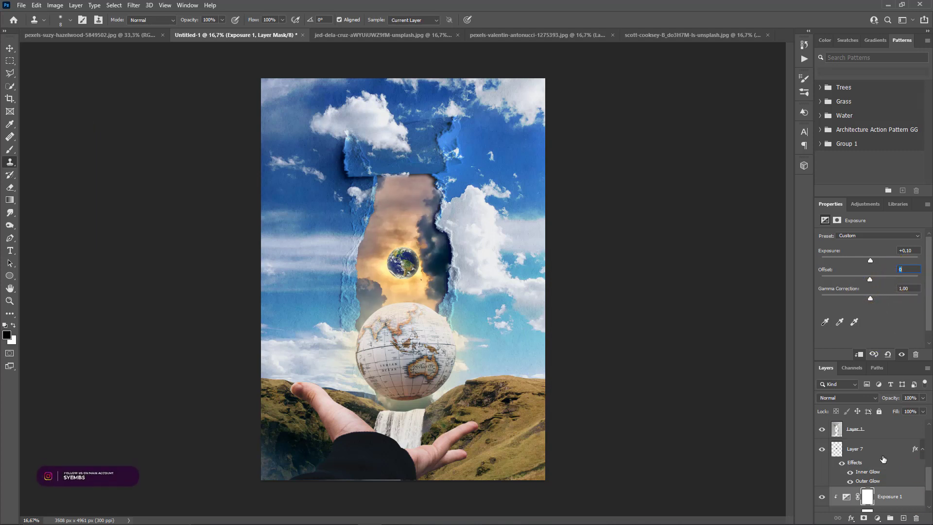
Add a Gradient Map adjustment layer above the topmost layer, Layer 9
scroll(884, 459, "up", 12)
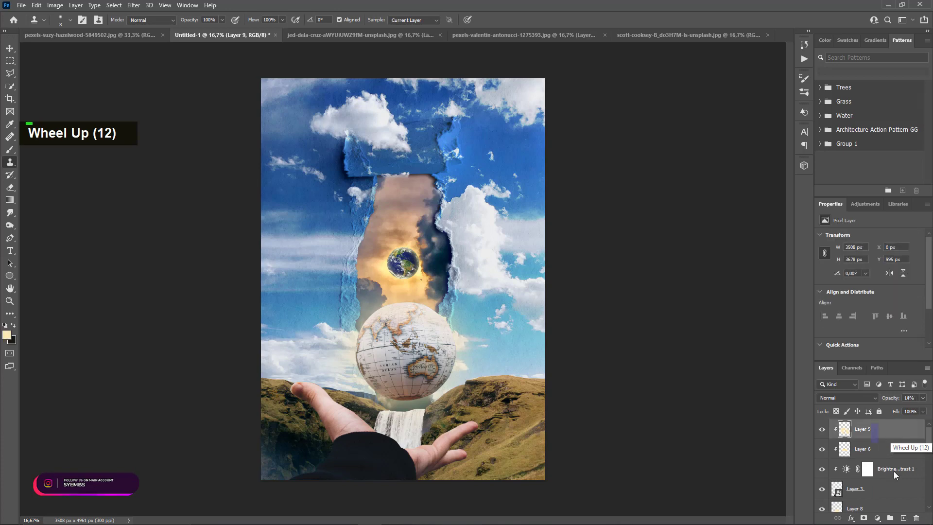
left_click(878, 518)
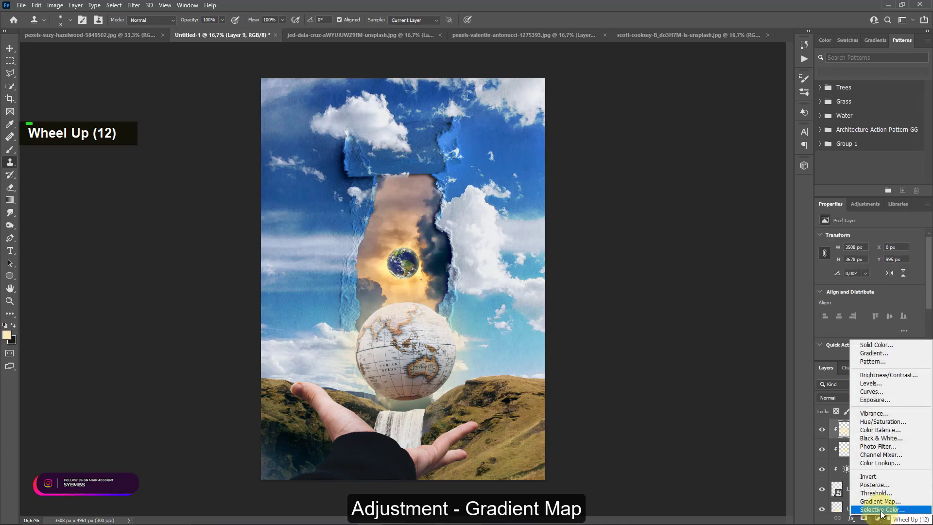
left_click(880, 500)
left_click(855, 271)
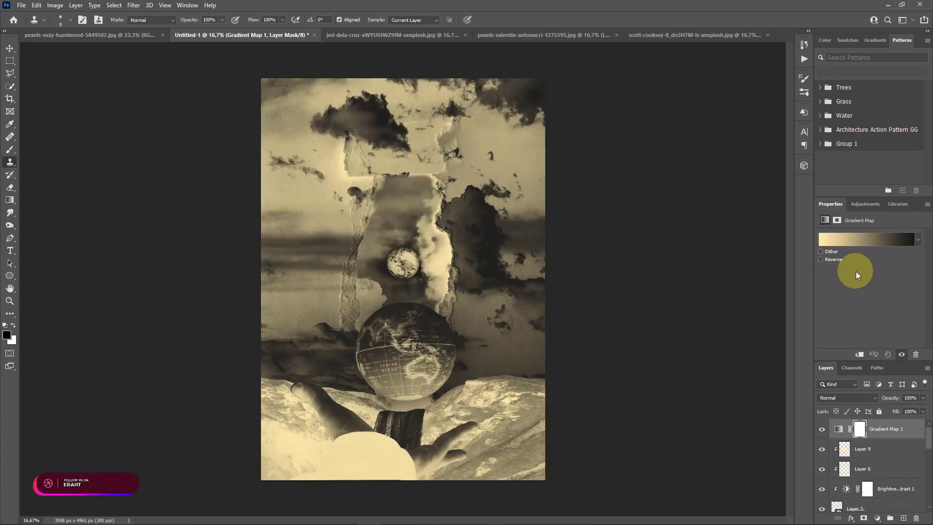
Set the starting color stop of the Gradient Map's gradient to #172635
left_click(846, 240)
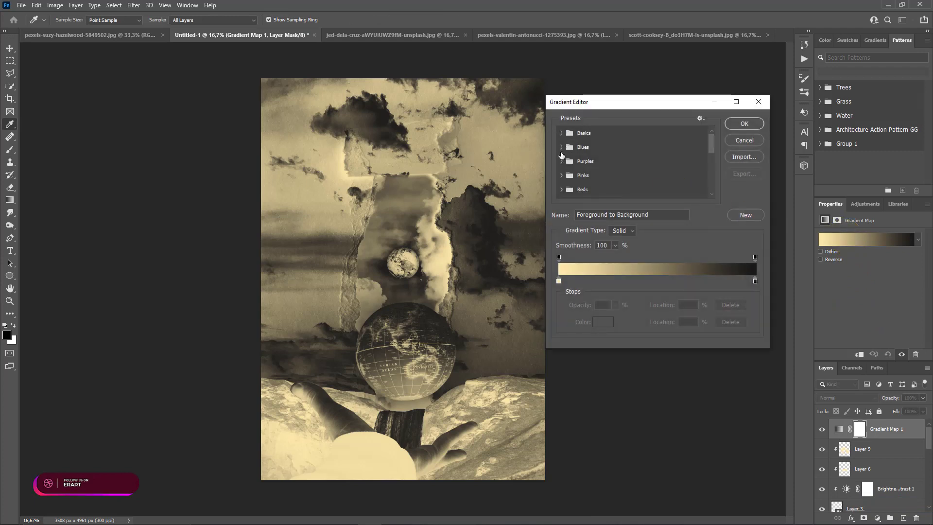
scroll(561, 166, "down", 5)
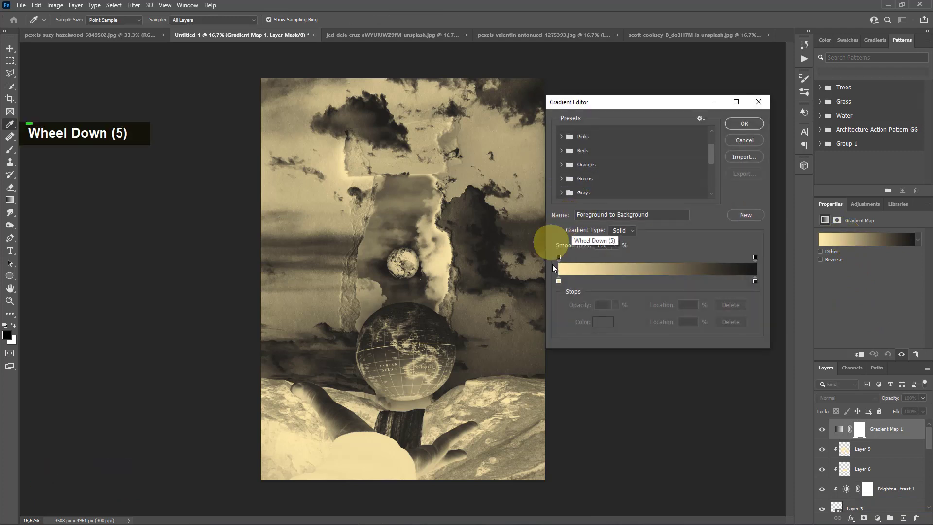
double_click(559, 281)
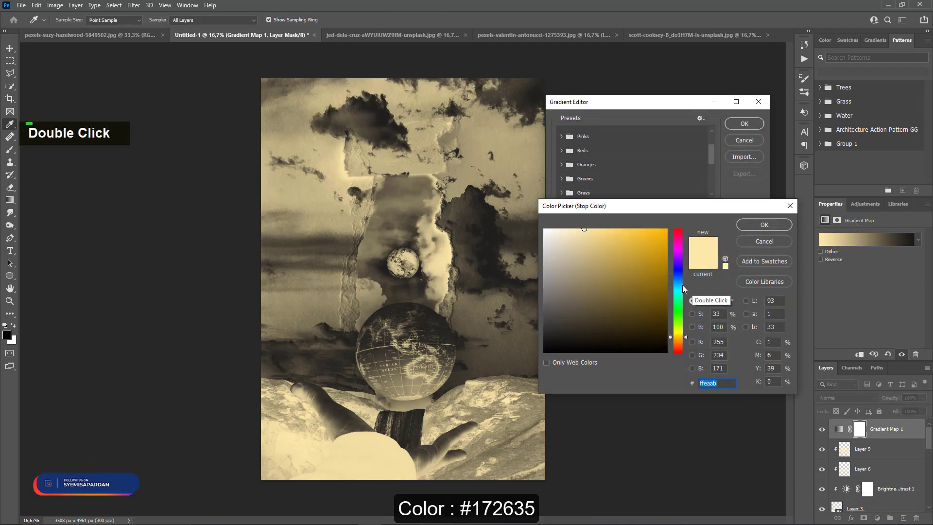
left_click(681, 284)
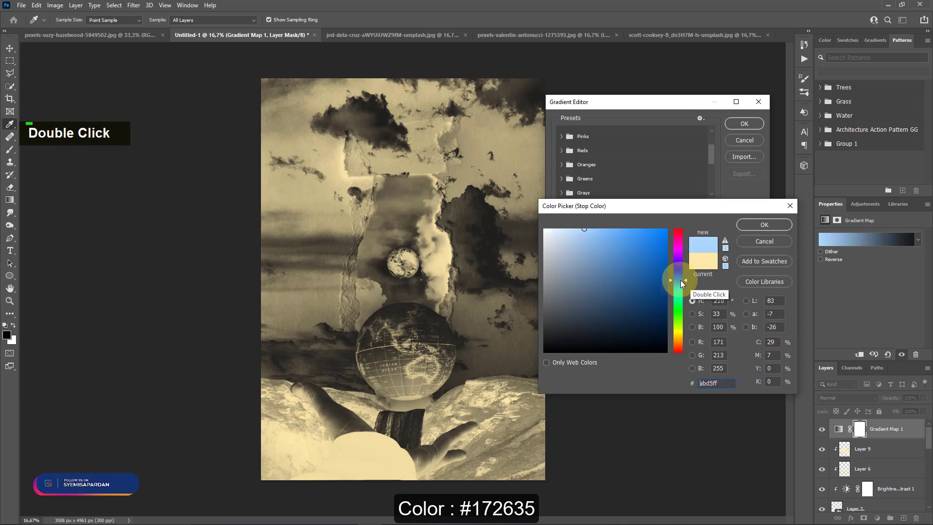
left_click(640, 314)
type("172635")
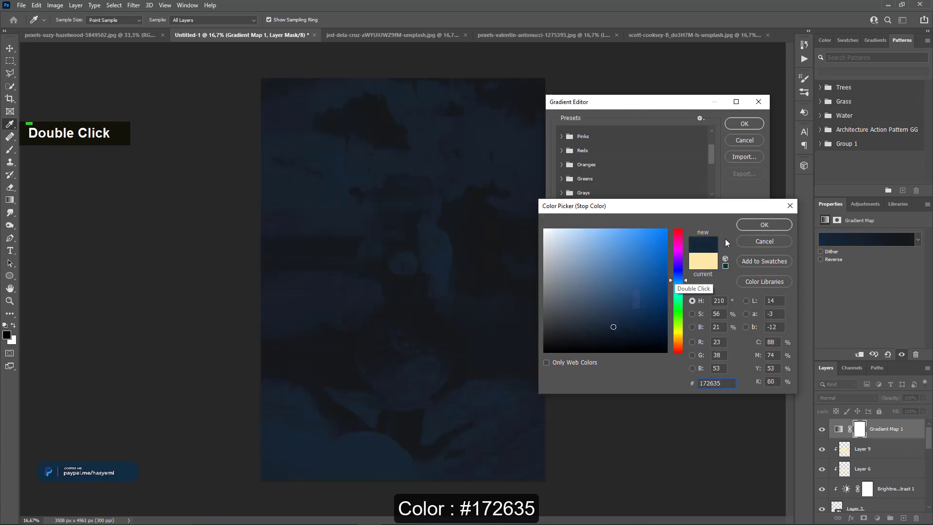
left_click(742, 227)
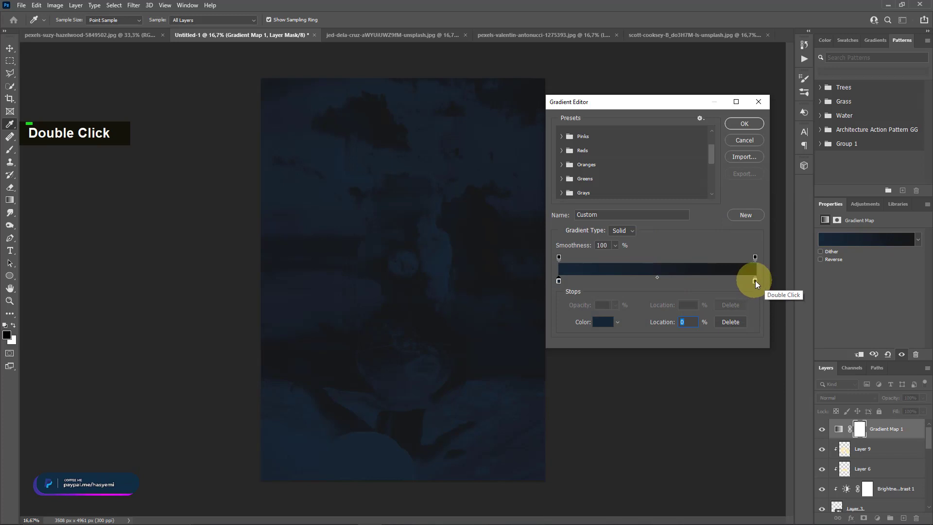
Set the ending color stop of the Gradient Map's gradient to #040404 and keep the gradient unreversed
double_click(755, 280)
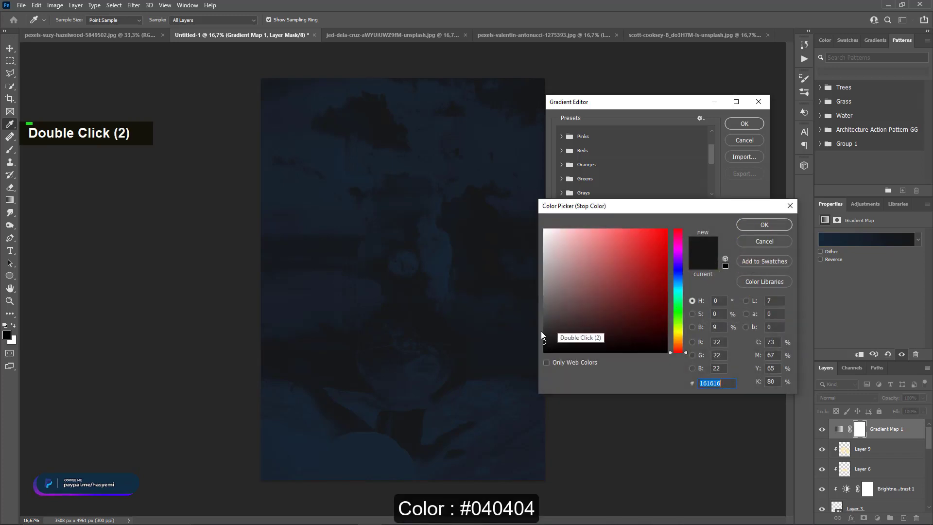
type("040404")
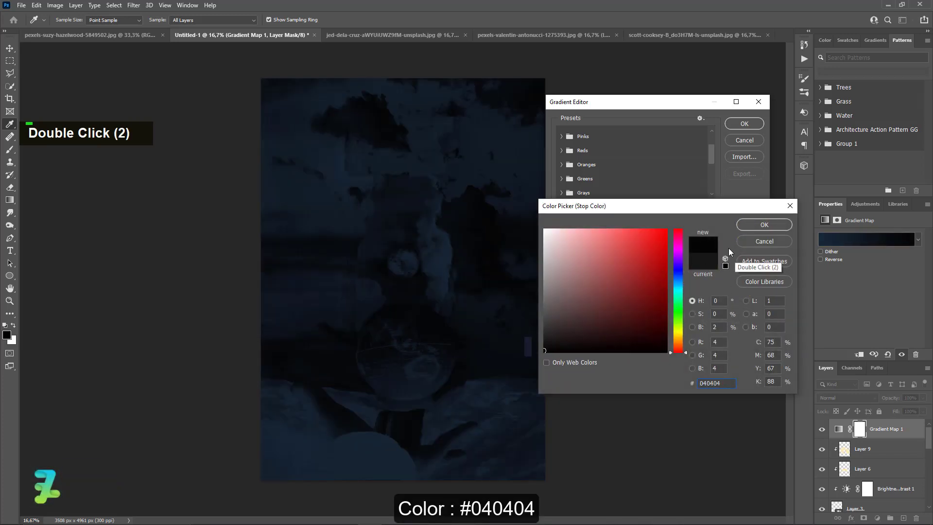
left_click(742, 228)
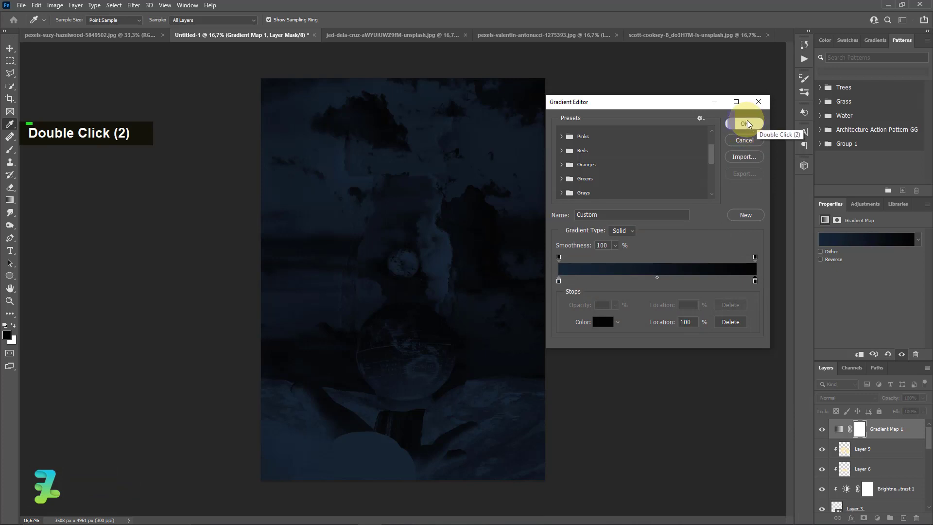
left_click(748, 122)
left_click(823, 259)
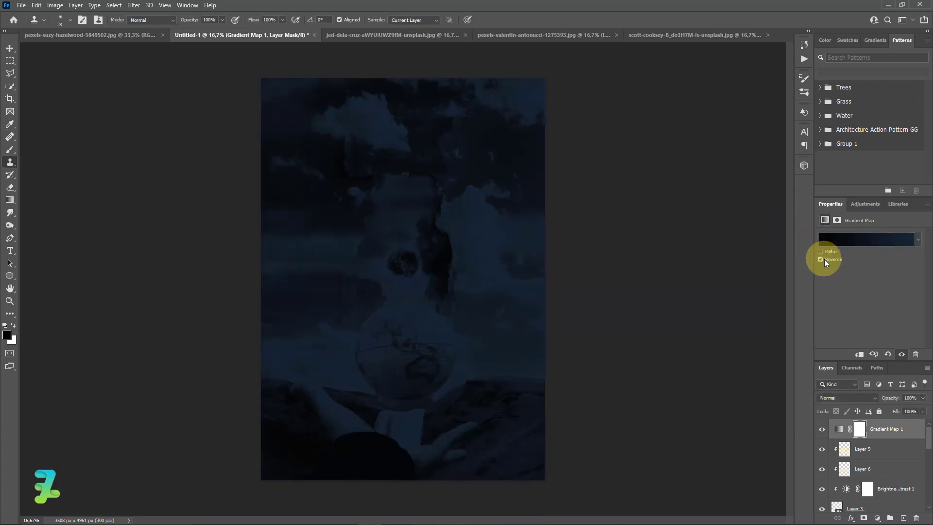
left_click(820, 259)
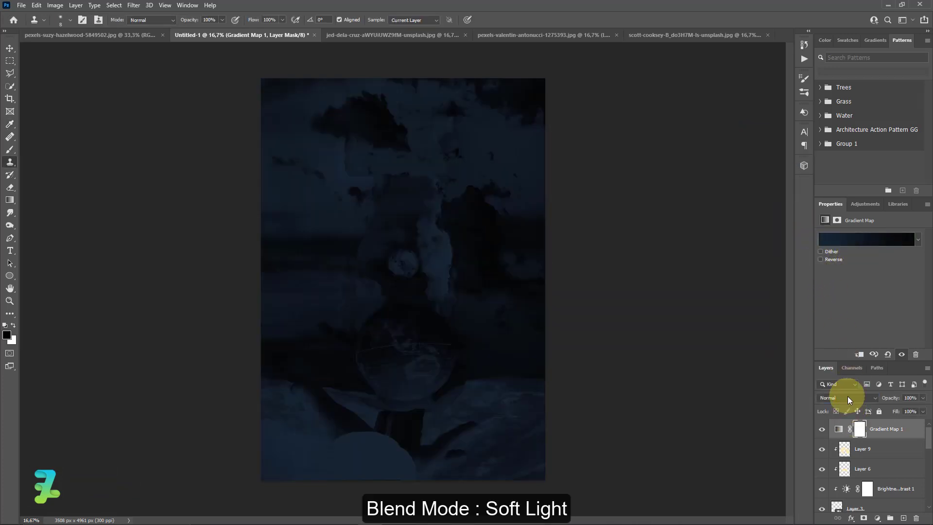
Set the Gradient Map layer to Soft Light blending at 42% opacity, comparing the image with and without it
left_click(847, 397)
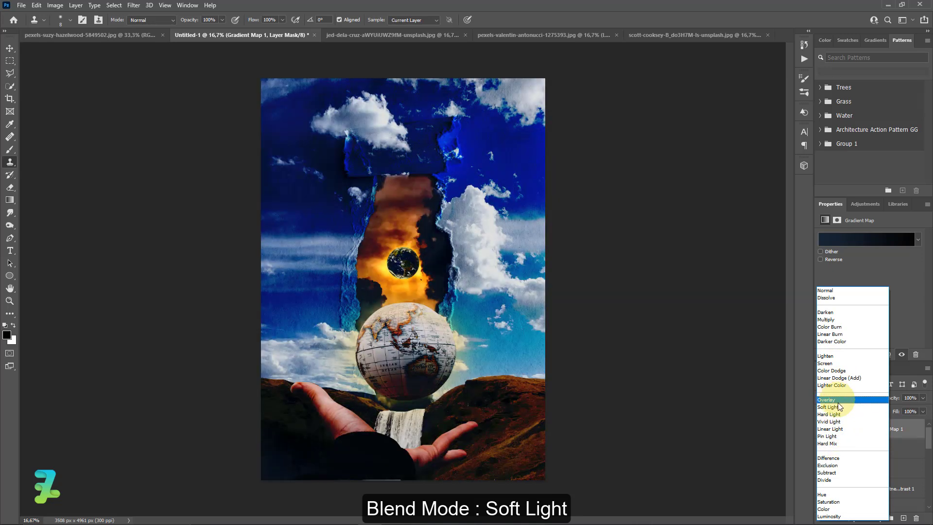
left_click(834, 407)
double_click(822, 430)
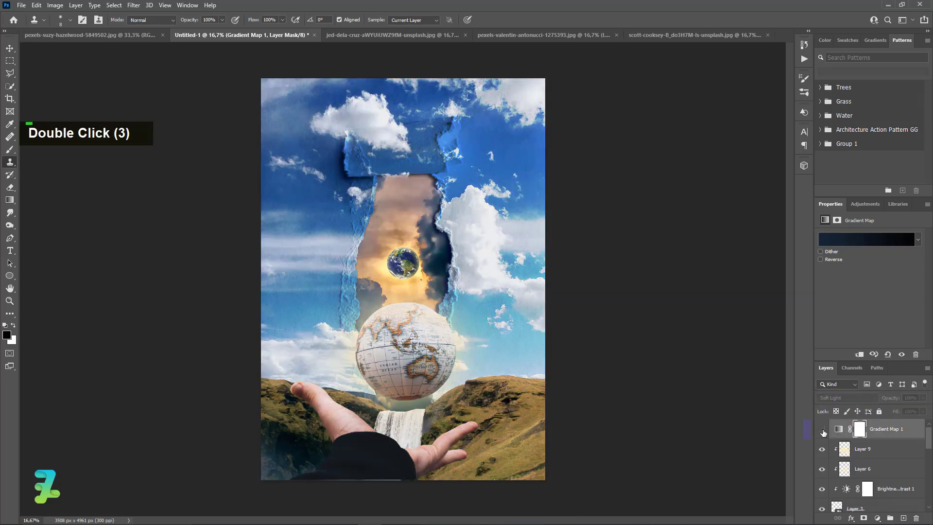
left_click(922, 398)
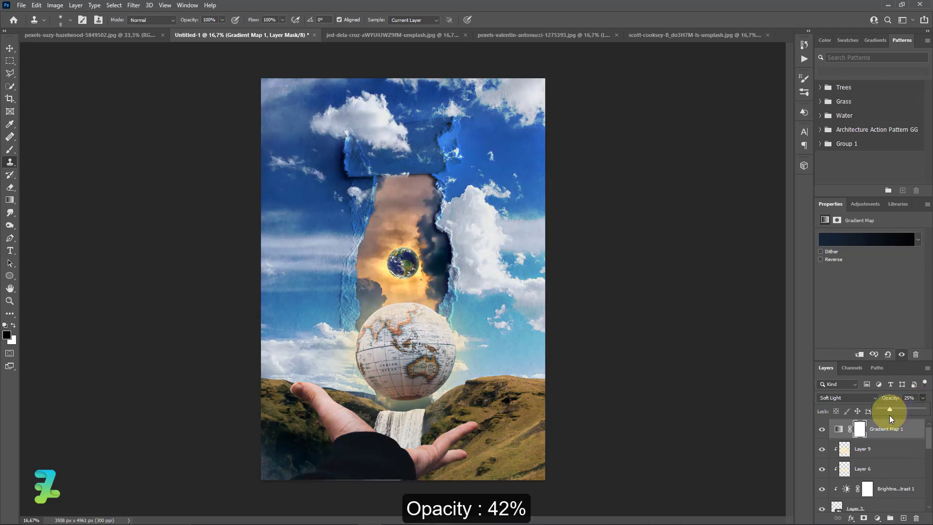
left_click(826, 429)
left_click(826, 429)
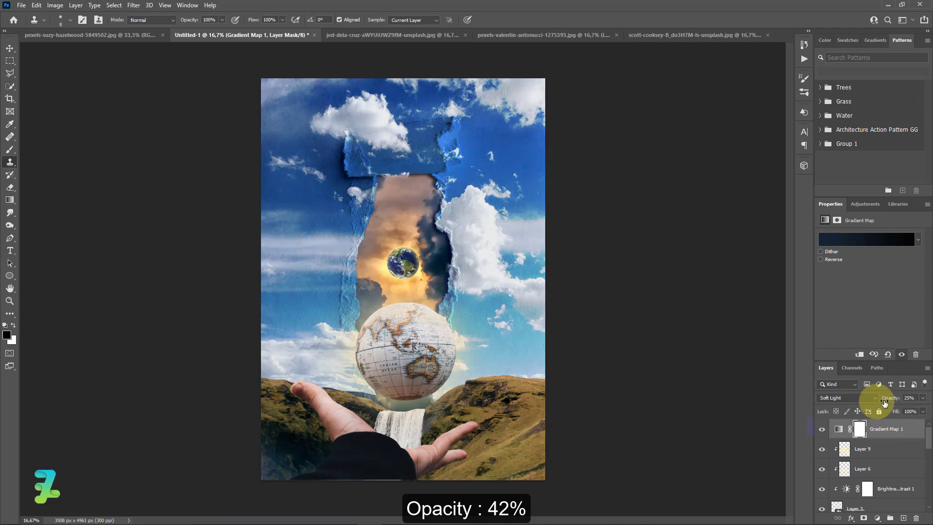
left_click(922, 398)
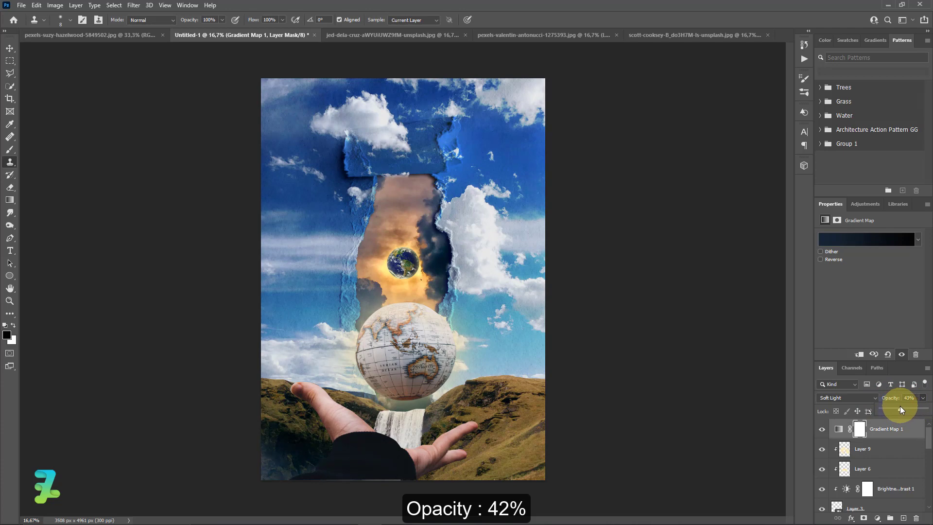
Add a Color Lookup adjustment above the Gradient Map layer using the LateSunset.3DL lookup table
left_click(878, 518)
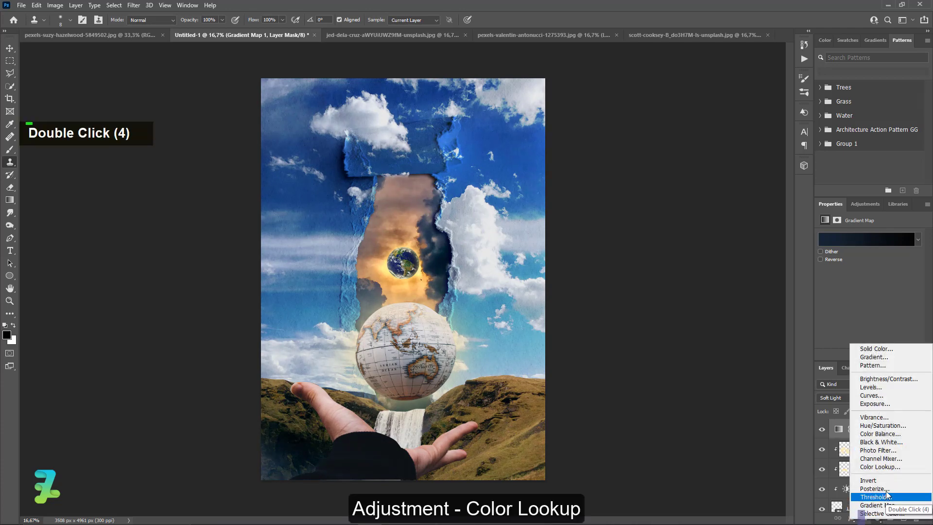
left_click(880, 467)
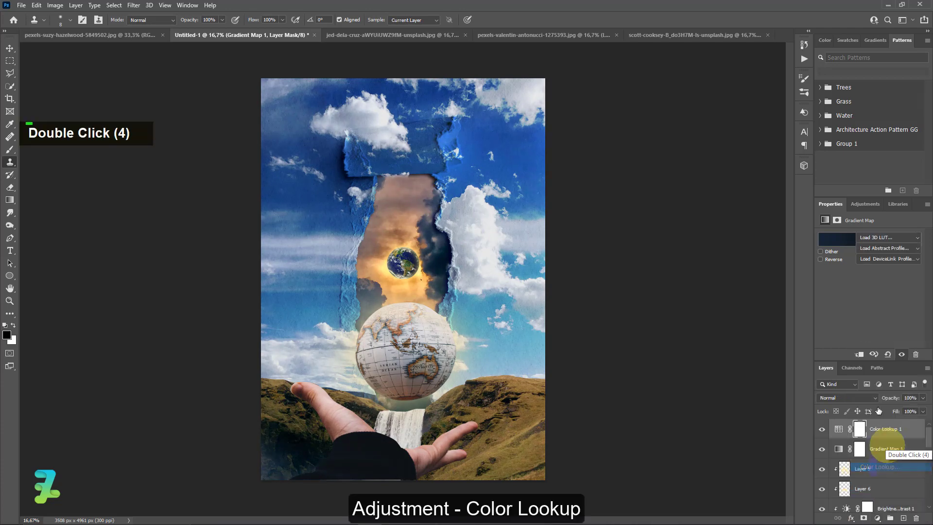
left_click(870, 241)
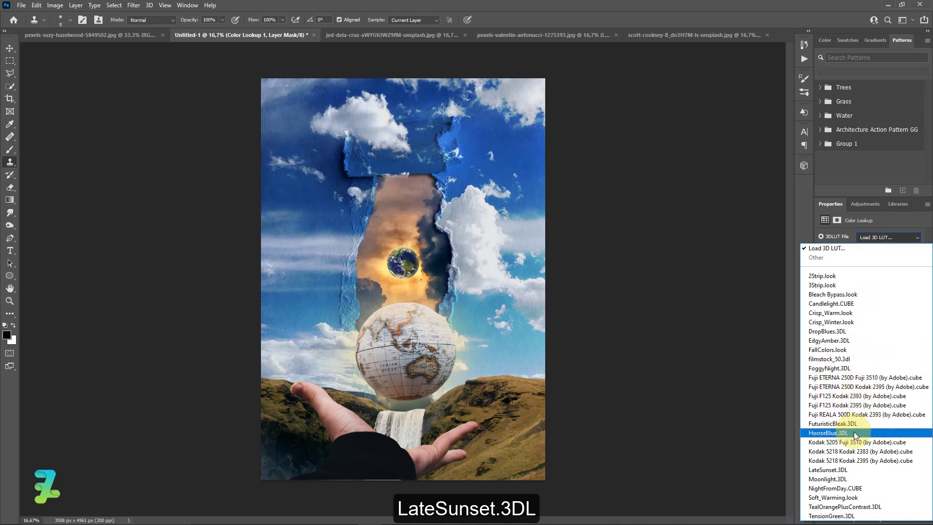
left_click(853, 477)
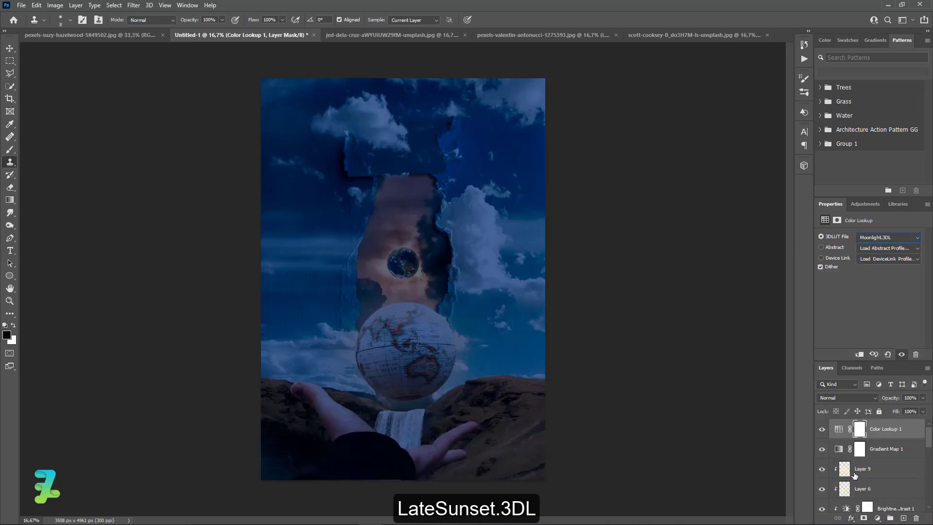
left_click(870, 236)
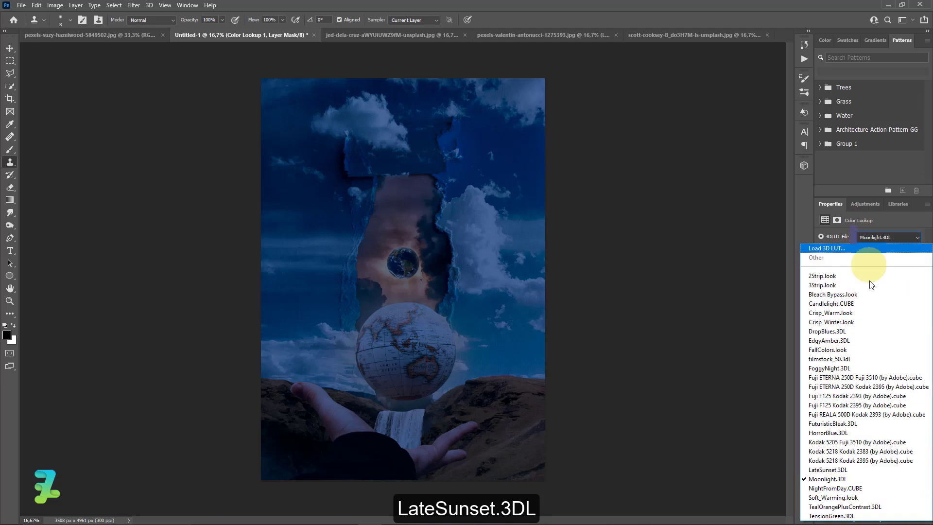
left_click(853, 471)
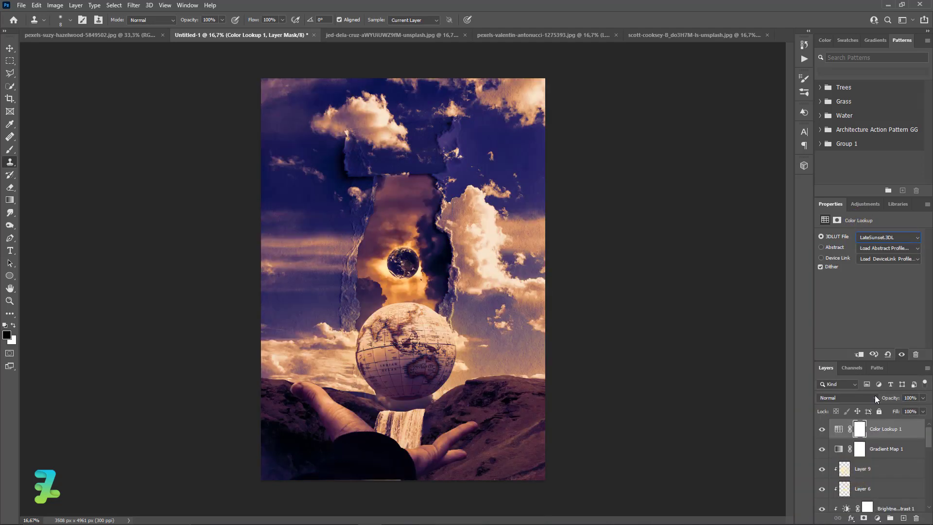
left_click(881, 237)
left_click(882, 237)
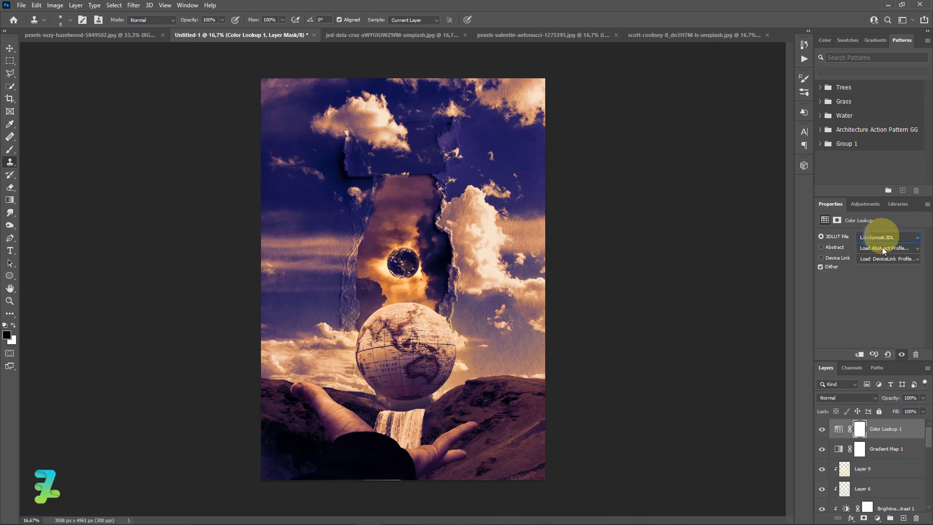
Set the LateSunset Color Lookup layer to Hard Light blending at 23% opacity
left_click(854, 400)
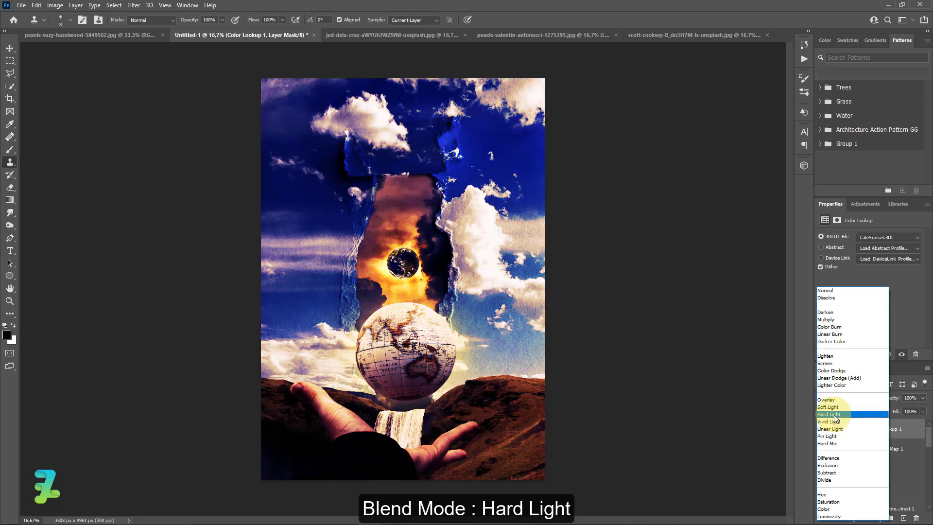
left_click(835, 416)
left_click(923, 398)
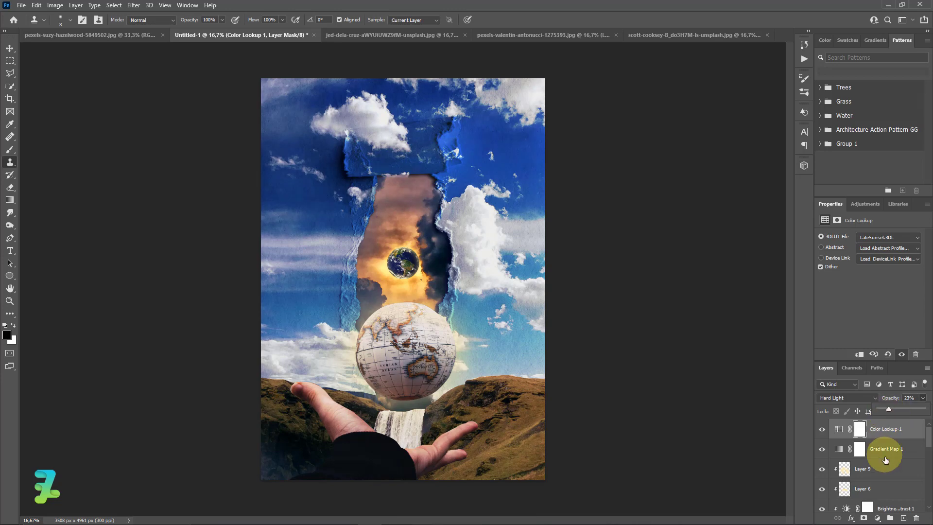
Add a second Color Lookup adjustment on top using FallColors.look, and set its opacity to 47%
left_click(878, 520)
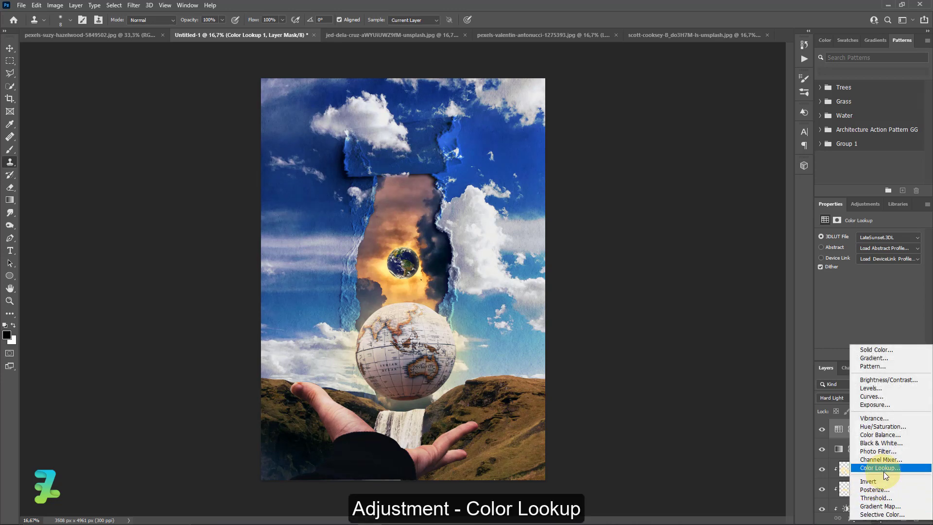
left_click(884, 469)
left_click(867, 238)
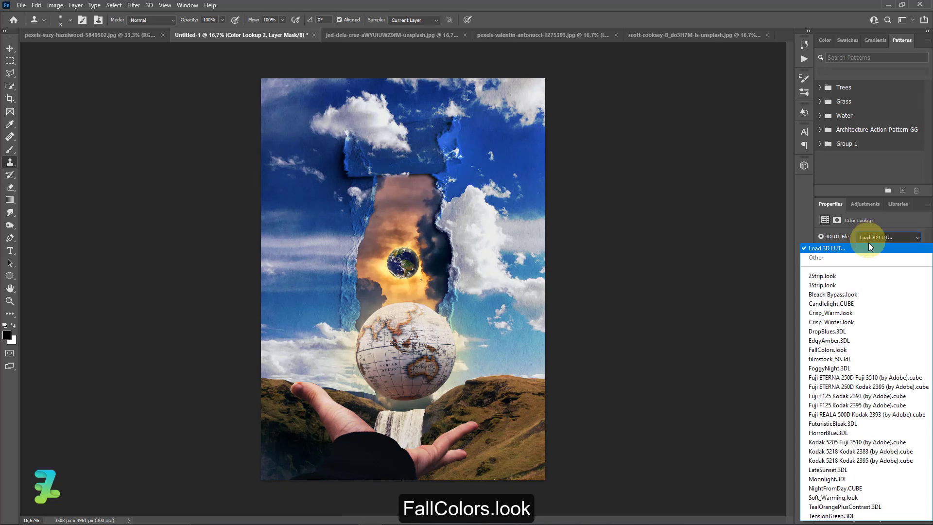
left_click(857, 350)
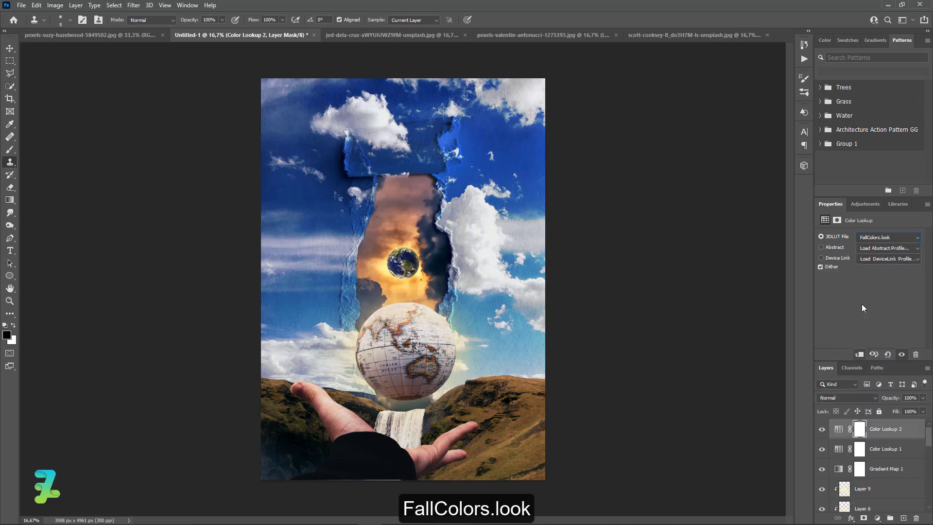
left_click(868, 259)
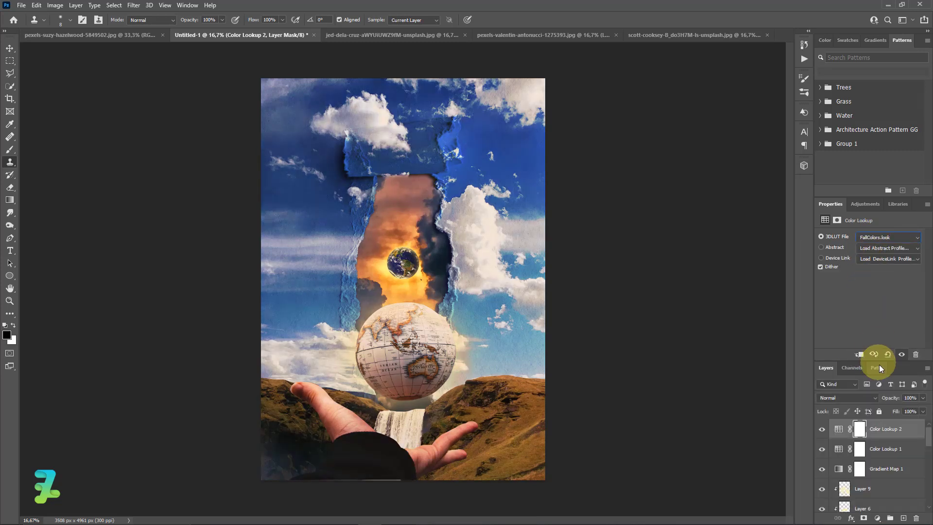
left_click(922, 397)
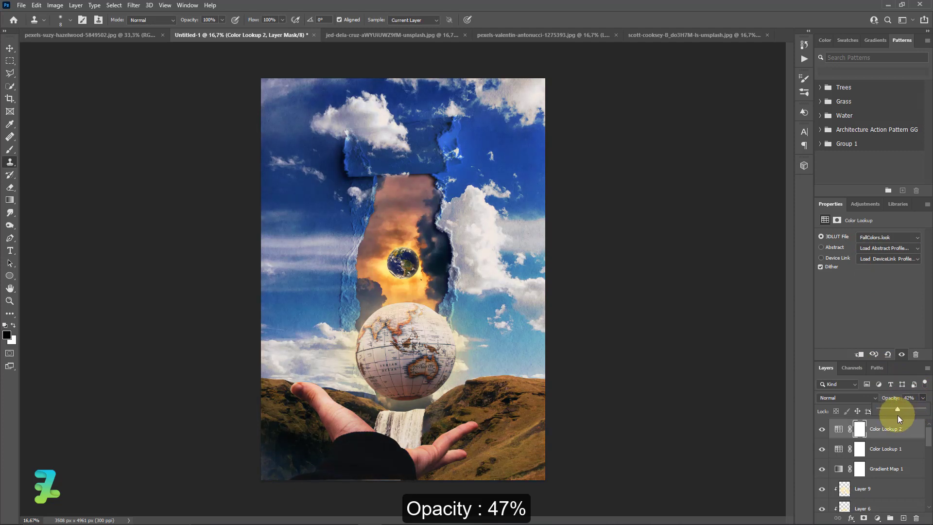
left_click_drag(899, 419, 900, 419)
Add a Color Balance adjustment on top with midtones at Cyan-Red -25, Magenta-Green +3 and Yellow-Blue +5
left_click(878, 518)
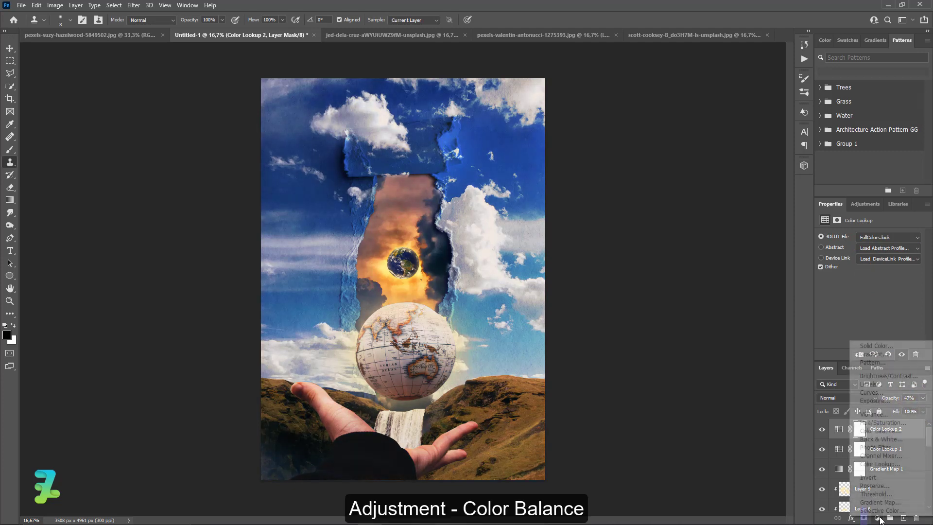
left_click(879, 431)
left_click_drag(855, 262, 859, 293)
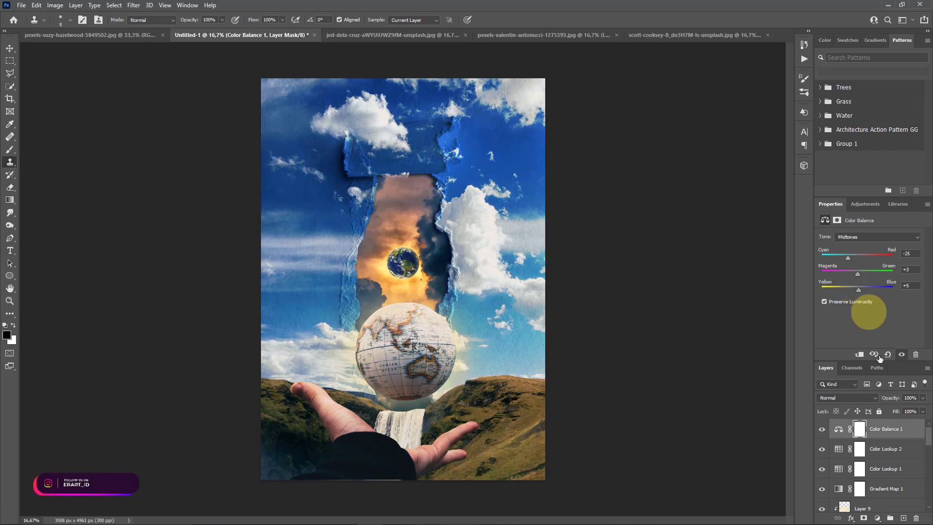
Add a Curves adjustment clipped to the Color Balance layer
left_click(877, 518)
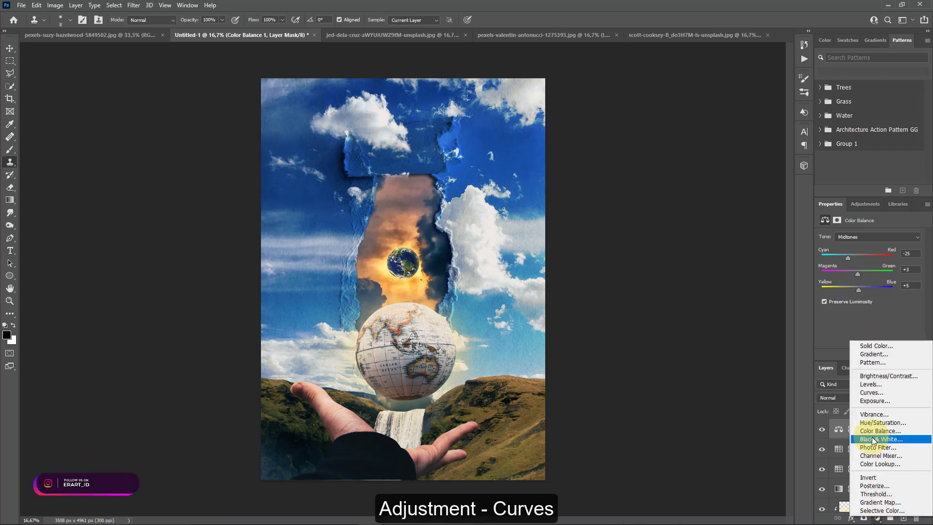
left_click(870, 392)
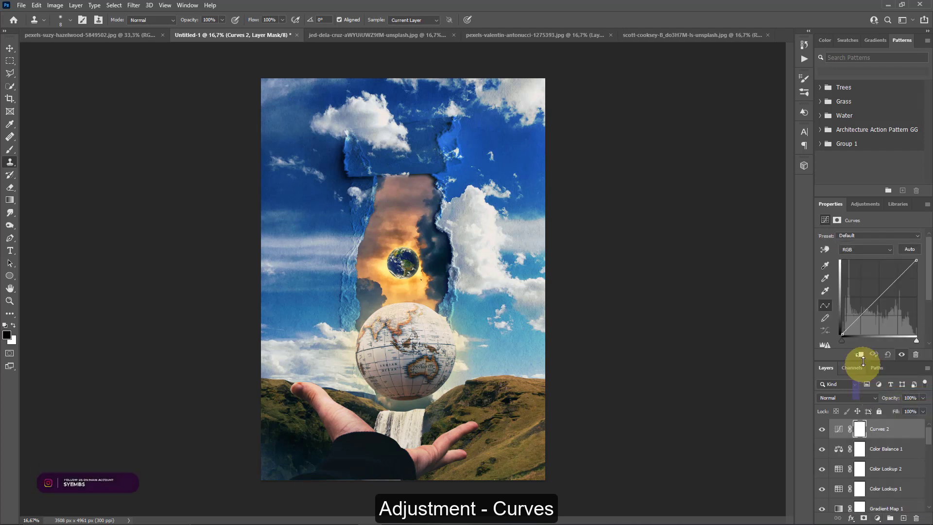
left_click(859, 356)
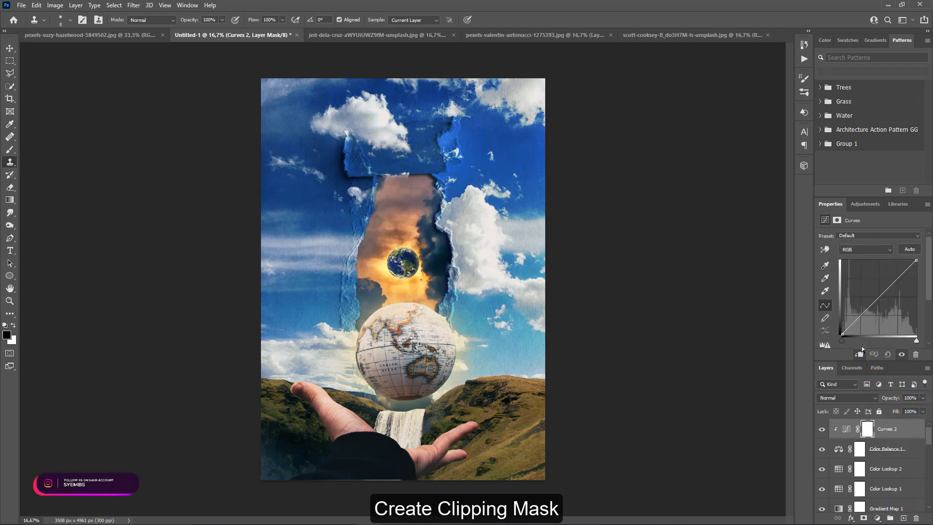
Release the top Curves adjustment from its clipping mask and pull its white point slightly inward to brighten the whole image
left_click(859, 354)
mouse_move(601, 472)
left_mouse_down()
mouse_move(617, 476)
mouse_move(599, 478)
left_mouse_up()
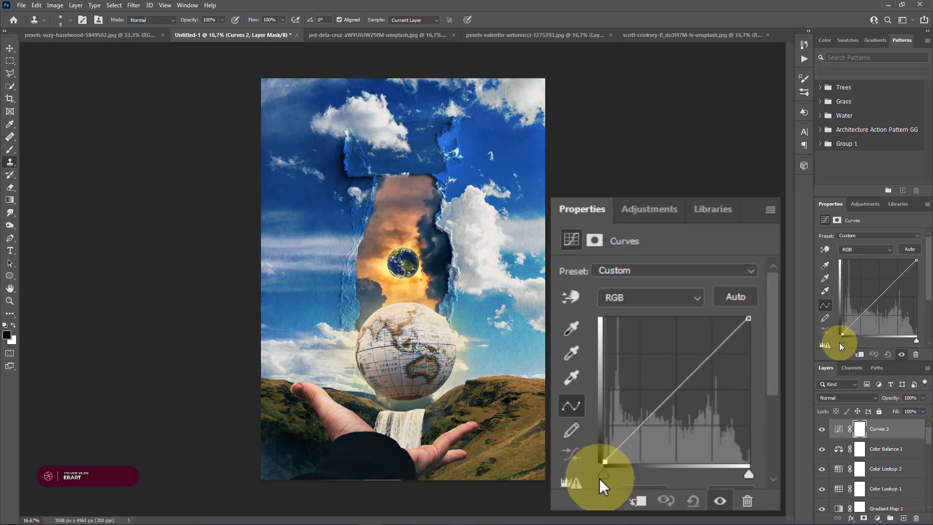
left_click_drag(748, 318, 742, 321)
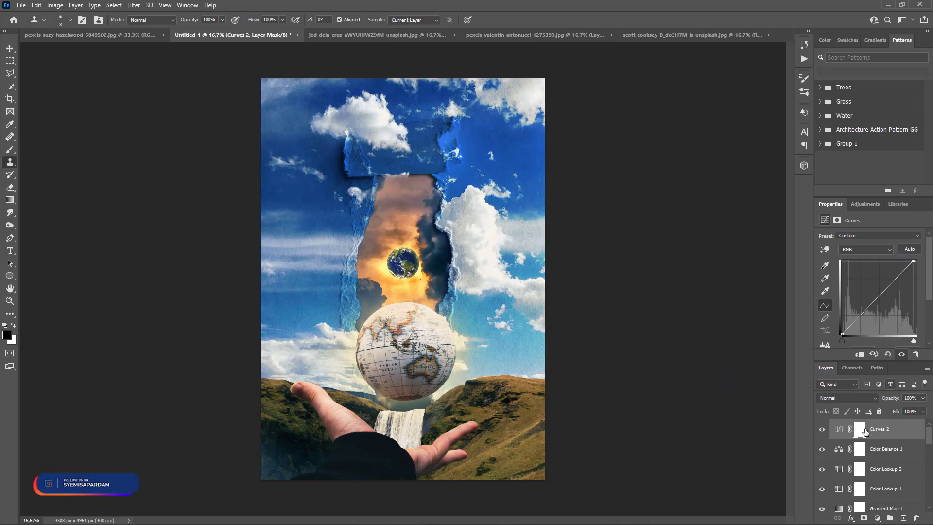
Paint black with a soft brush over the sunset opening and Earth on the Color Balance 1 and Color Lookup 2 masks
left_click(860, 452)
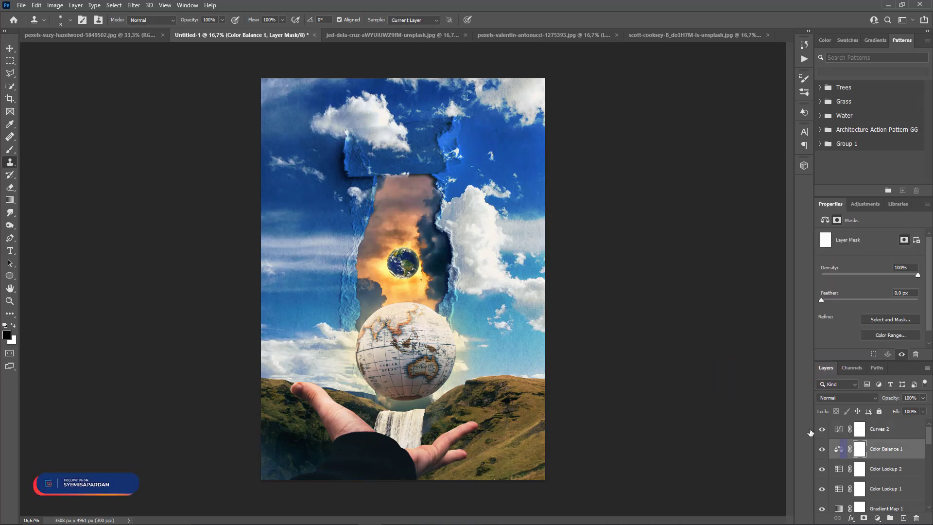
left_click(13, 152)
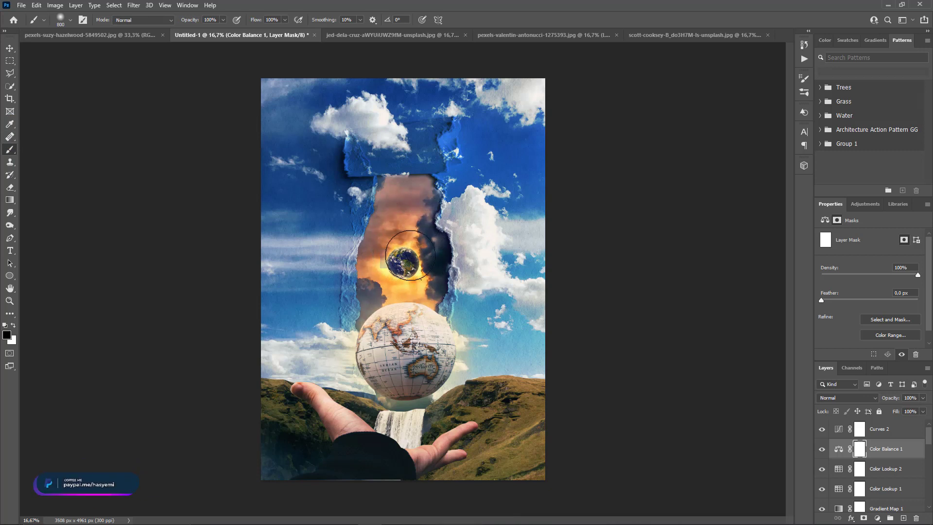
left_click(860, 468)
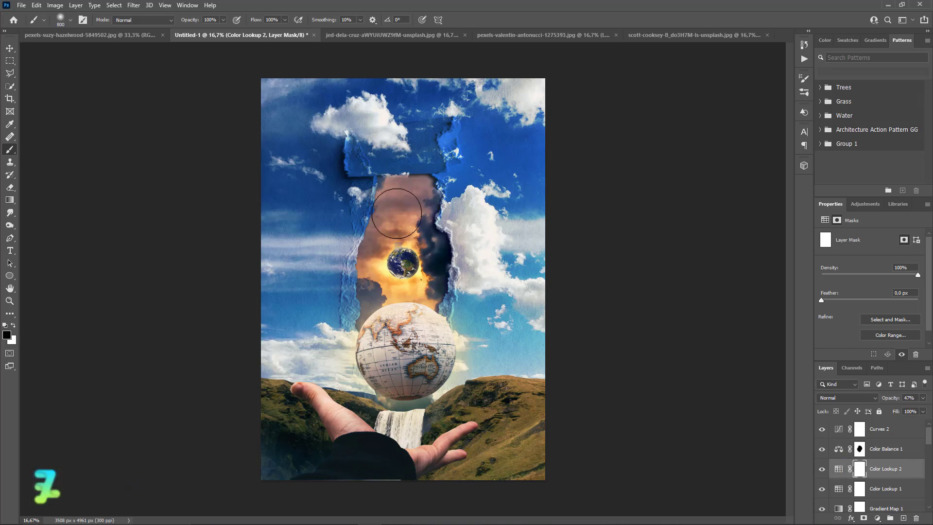
left_click(820, 489)
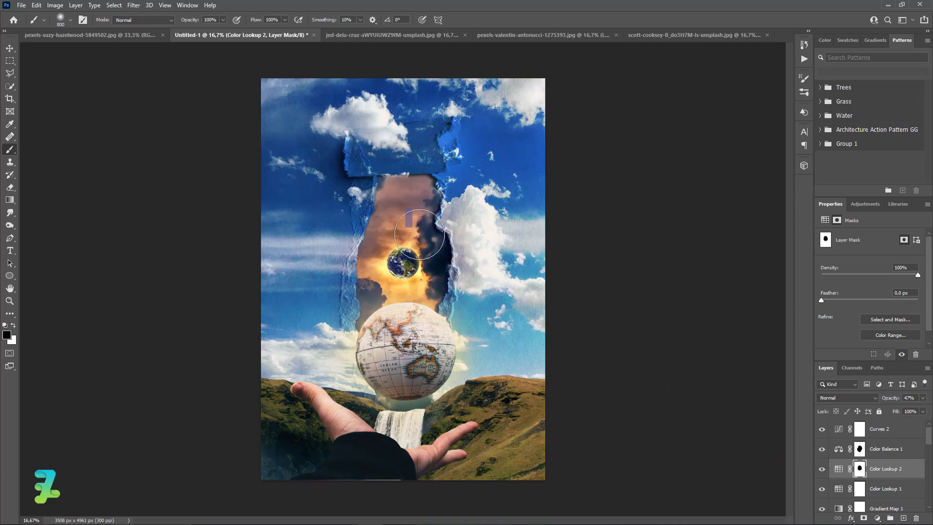
double_click(405, 249)
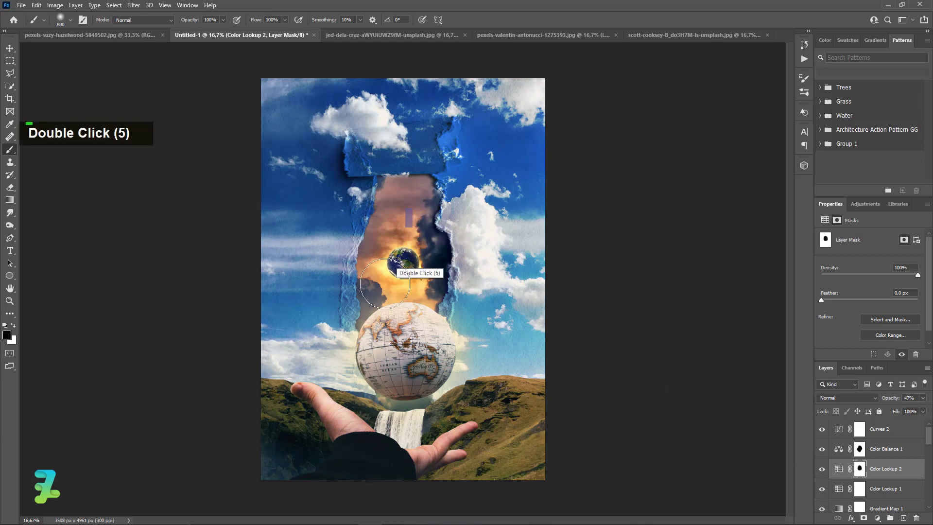
Mask the sunset opening and Earth out of the Color Lookup 1 adjustment with black brush strokes, undoing the first stroke
left_click(839, 488)
mouse_move(399, 210)
left_mouse_down()
mouse_move(394, 252)
mouse_move(400, 237)
mouse_move(448, 266)
mouse_move(484, 264)
left_mouse_up()
key("ctrl+z")
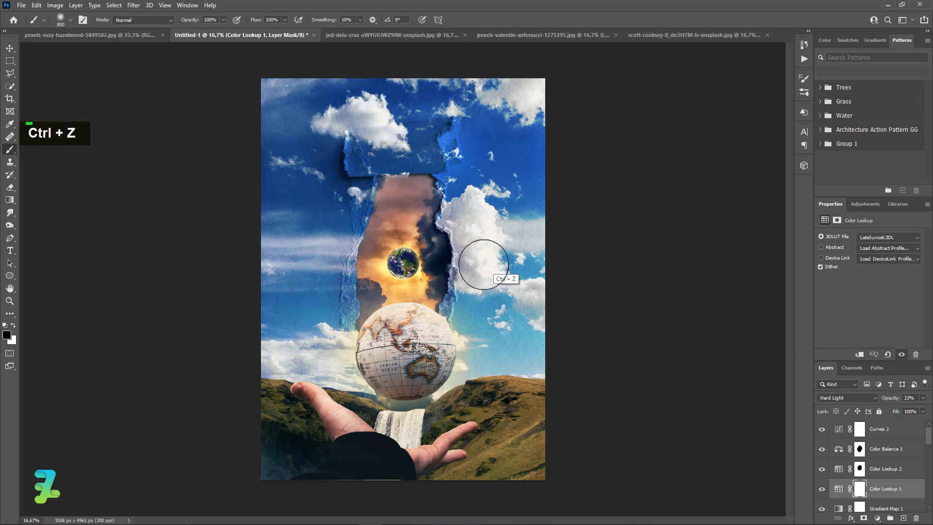
scroll(420, 249, "down", 3)
mouse_move(398, 221)
left_mouse_down()
mouse_move(389, 272)
mouse_move(423, 257)
mouse_move(420, 277)
mouse_move(414, 263)
mouse_move(376, 277)
mouse_move(414, 272)
left_mouse_up()
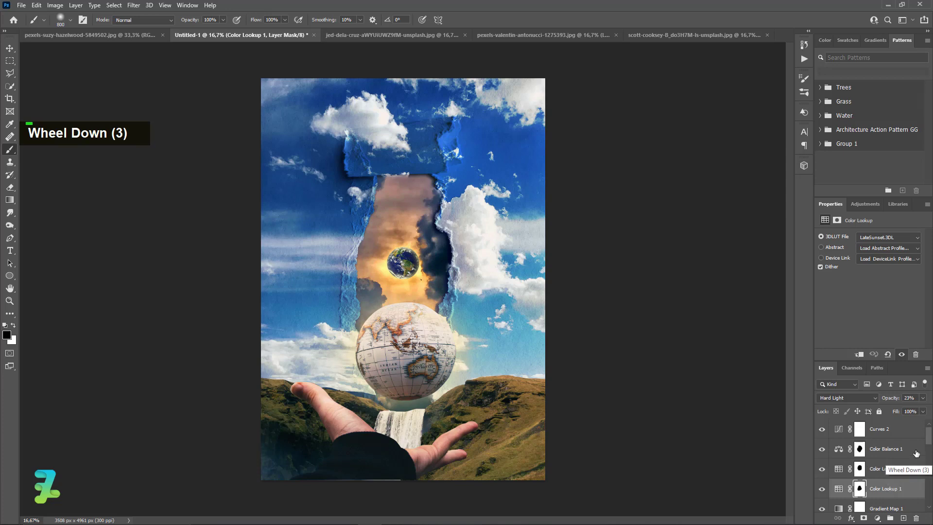
Check the Gradient Map's effect and paint black on its mask over the globe and the sunset opening
scroll(930, 459, "down", 3)
scroll(923, 455, "up", 3)
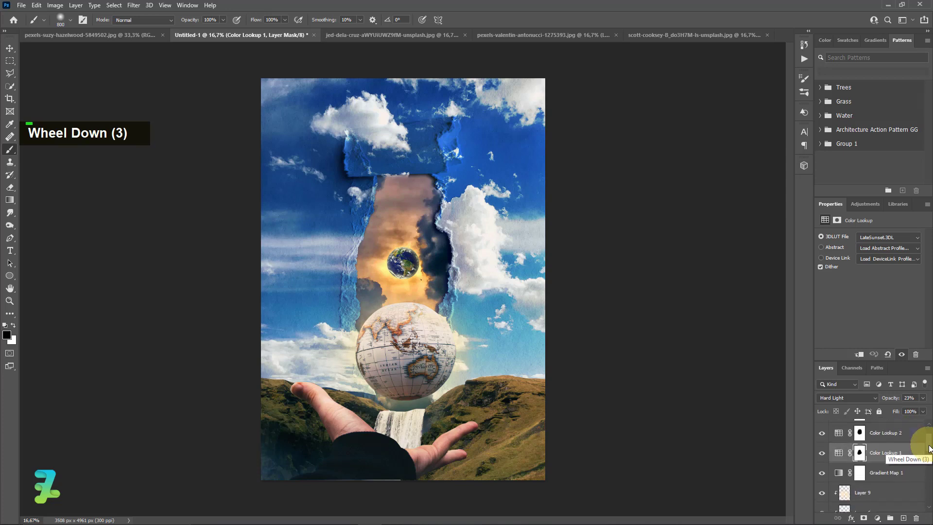
left_click(822, 473)
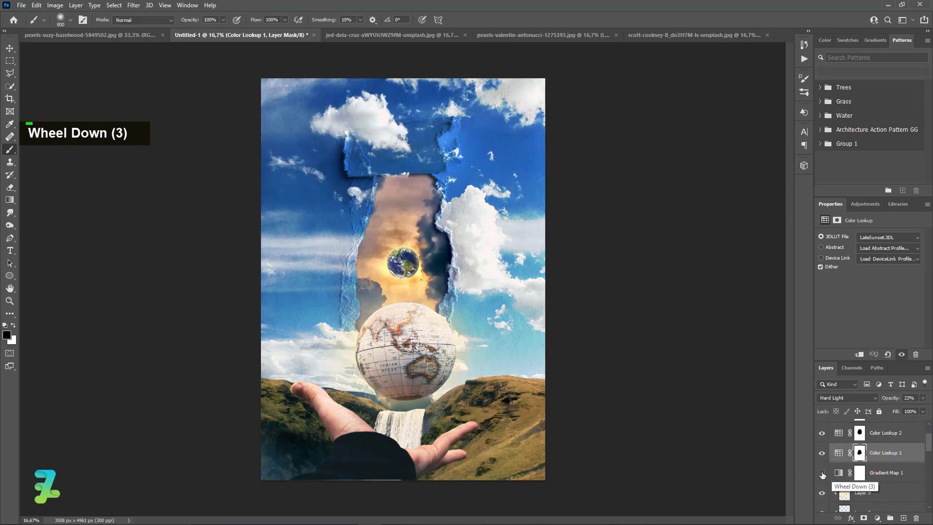
left_click(858, 472)
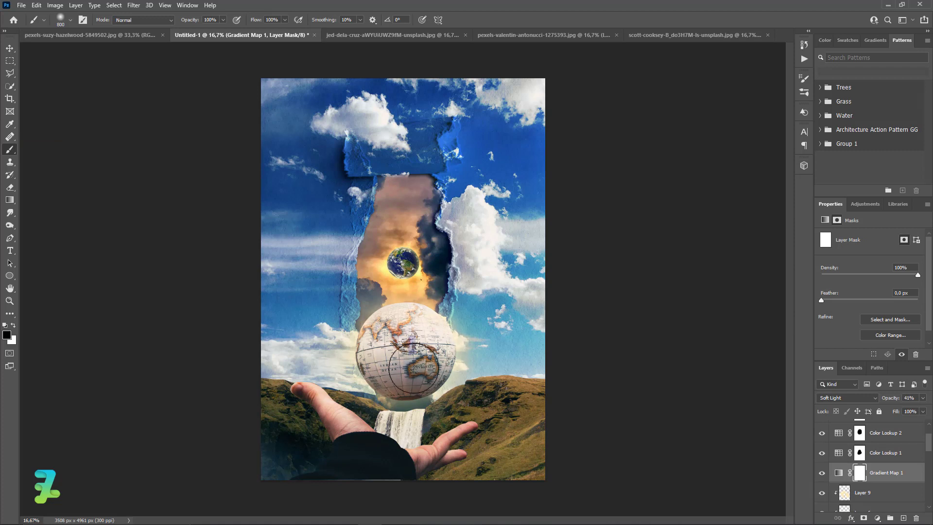
mouse_move(414, 369)
left_mouse_down()
mouse_move(401, 288)
mouse_move(420, 257)
mouse_move(415, 214)
mouse_move(385, 297)
left_mouse_up()
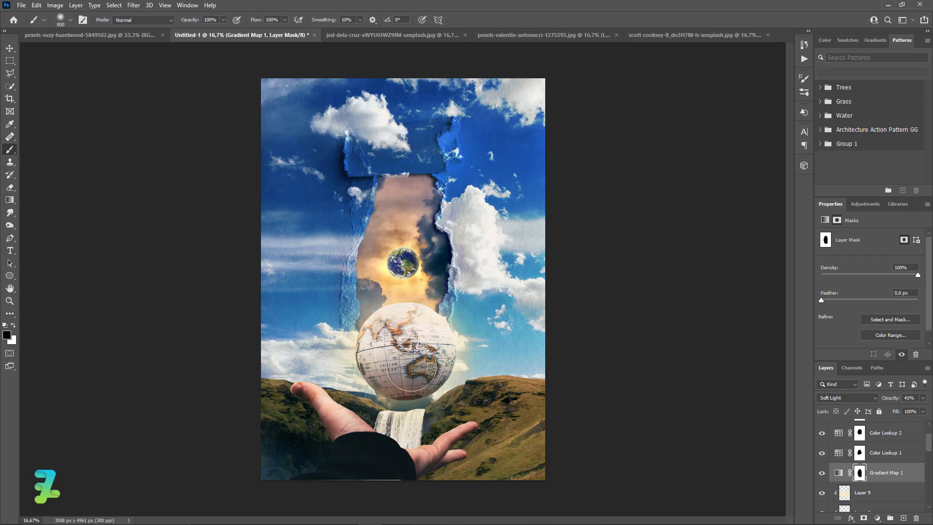
Nudge the smart object layer holding the hand and globe slightly downward with the Move tool
left_click(7, 50)
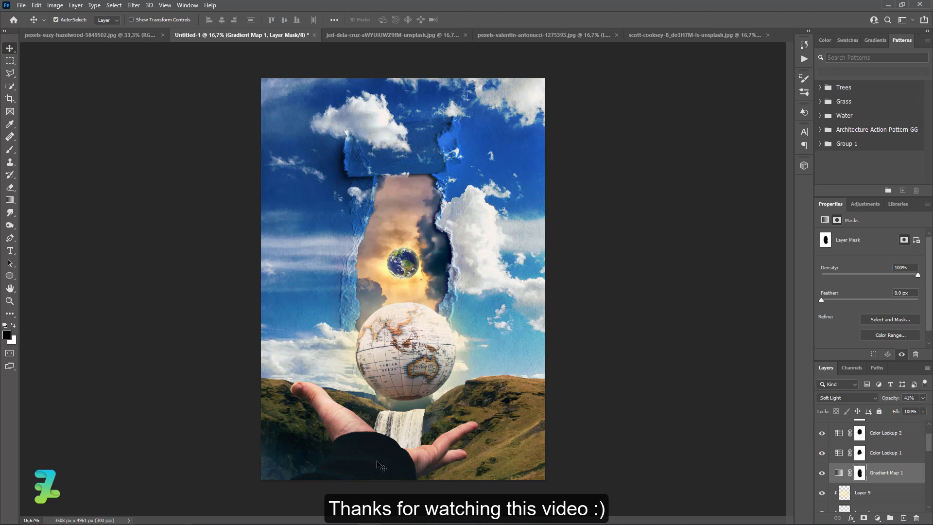
key("alt+period")
scroll(837, 480, "down", 15)
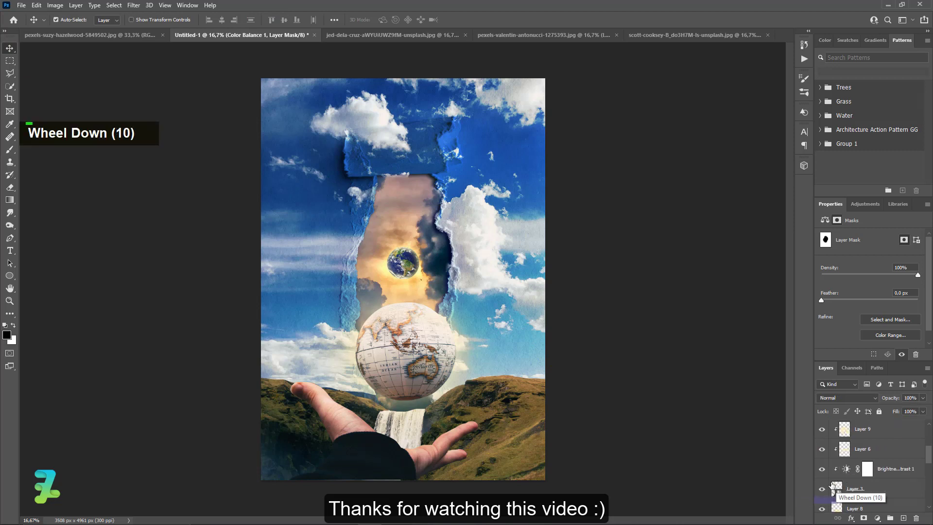
scroll(837, 480, "up", 2)
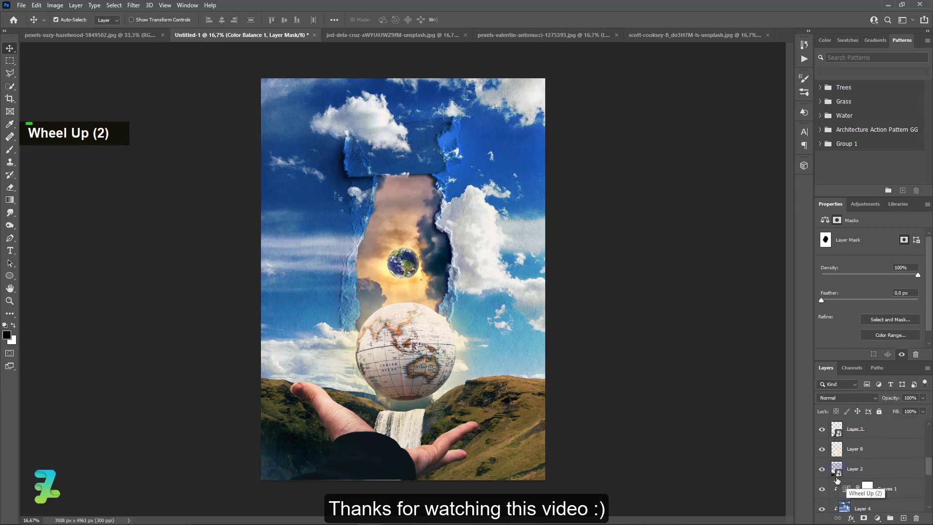
left_click(836, 432)
key("Down")
key("Down")
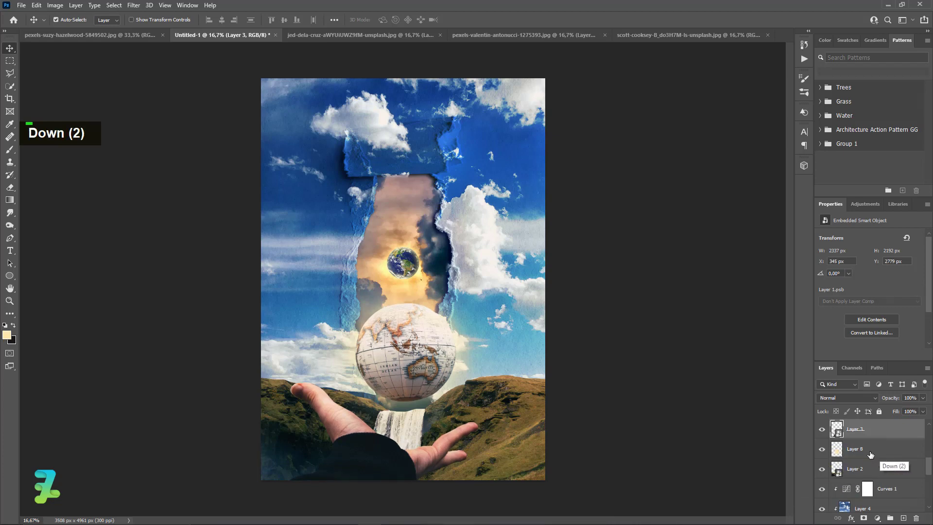
scroll(858, 453, "up", 13)
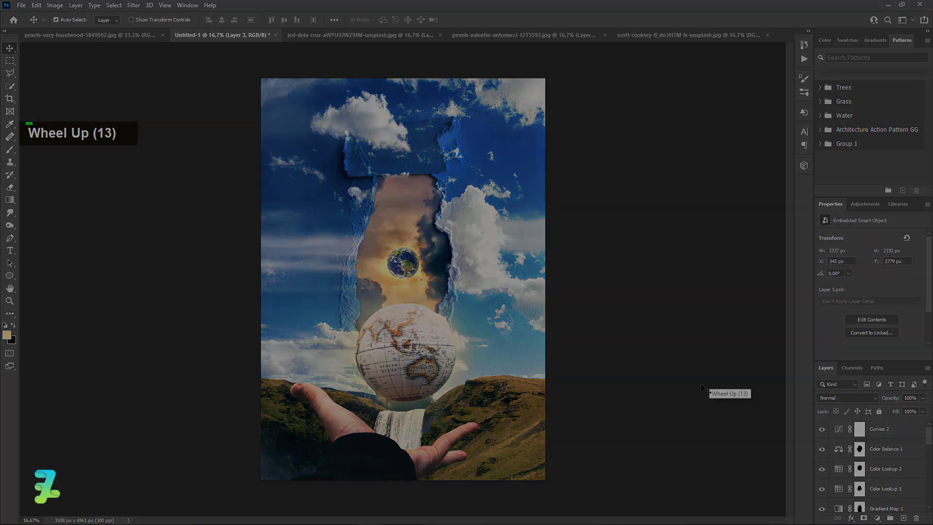